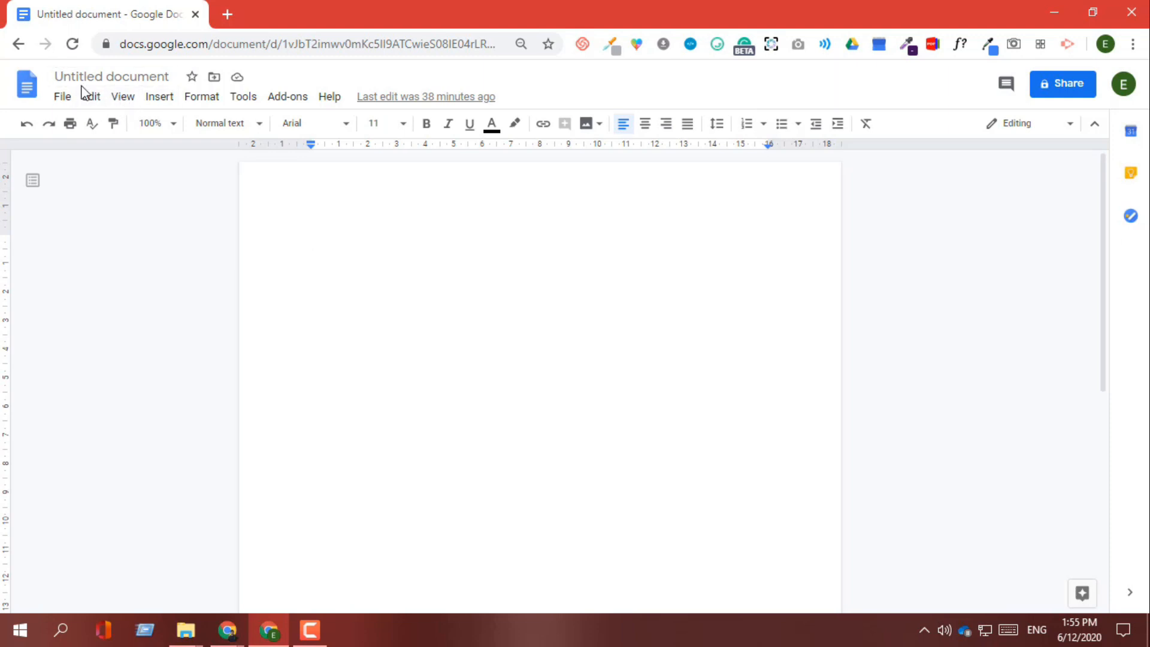
- Rename the untitled document as Google Docs
{"action": "left_click", "coordinate": [165, 76]}
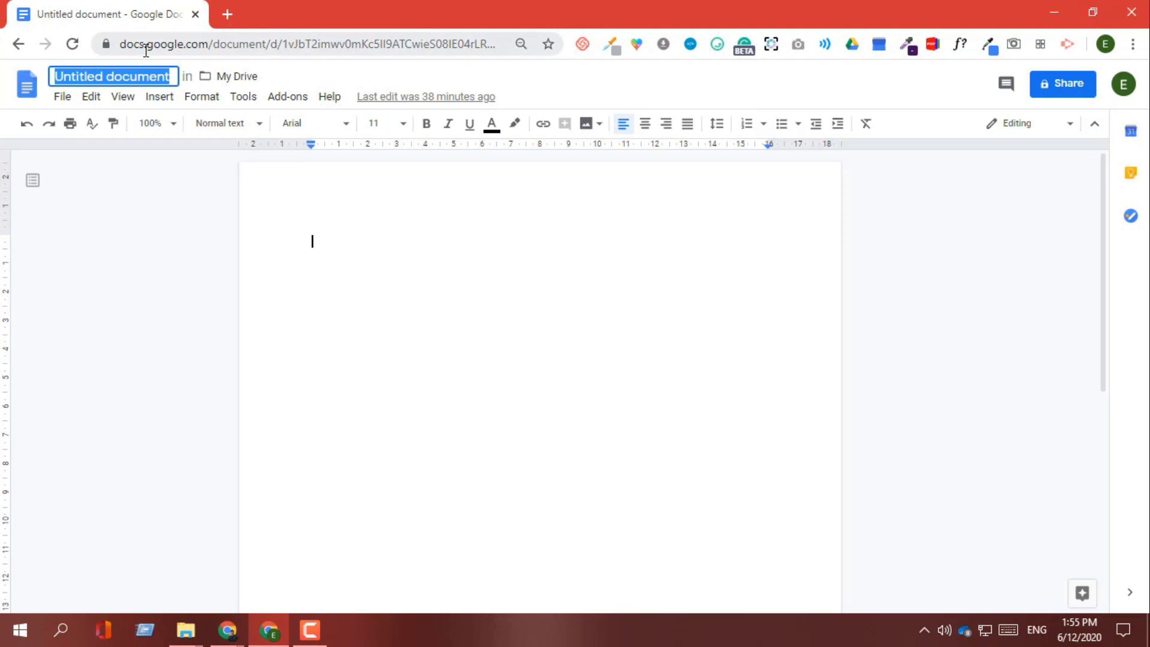
{"action": "type", "text": "G"}
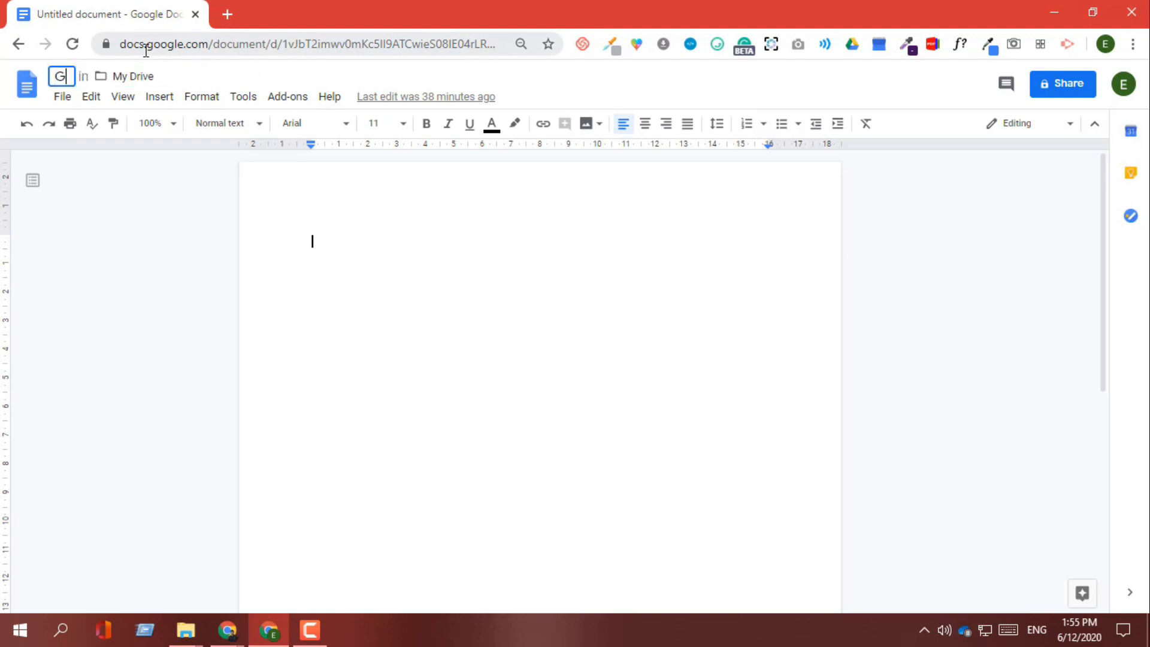
{"action": "type", "text": "oog"}
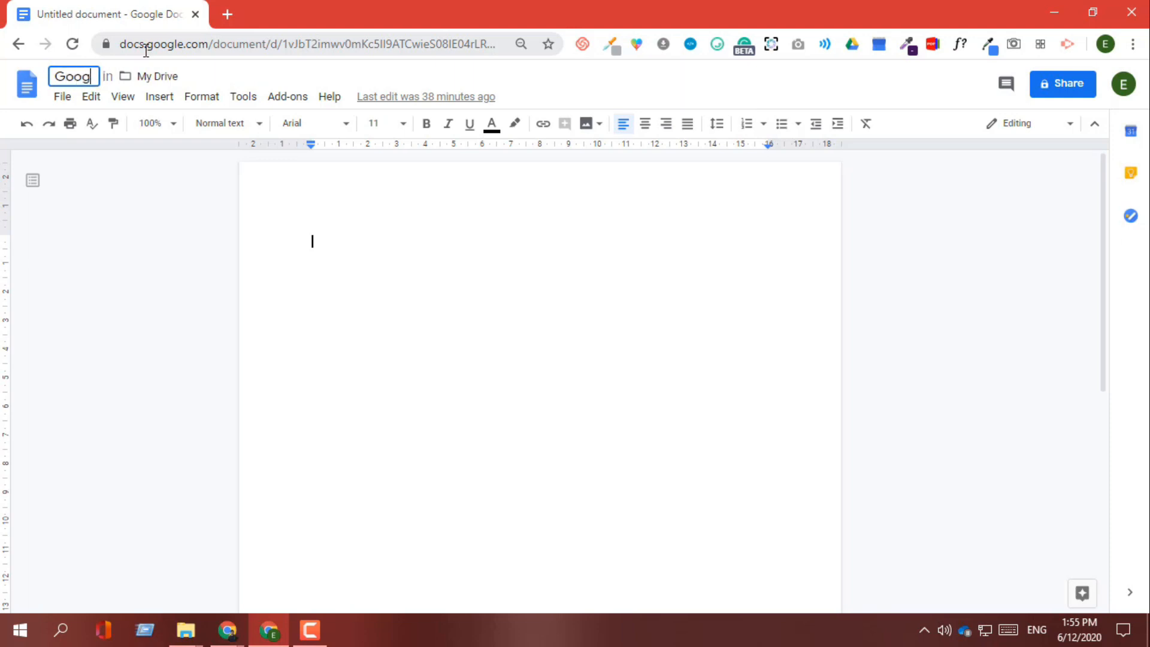
{"action": "type", "text": "le Do"}
{"action": "key", "text": "BackSpace"}
{"action": "key", "text": "BackSpace"}
{"action": "key", "text": "BackSpace"}
{"action": "key", "text": "BackSpace"}
{"action": "key", "text": "BackSpace"}
{"action": "type", "text": "le D"}
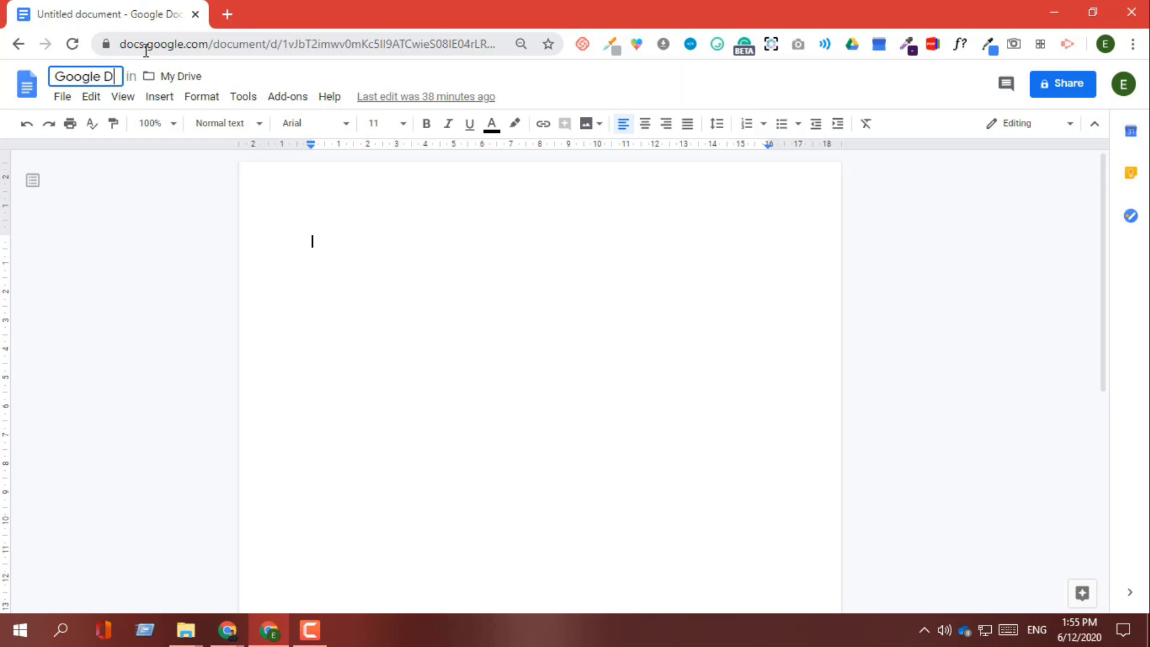
{"action": "type", "text": "ocs"}
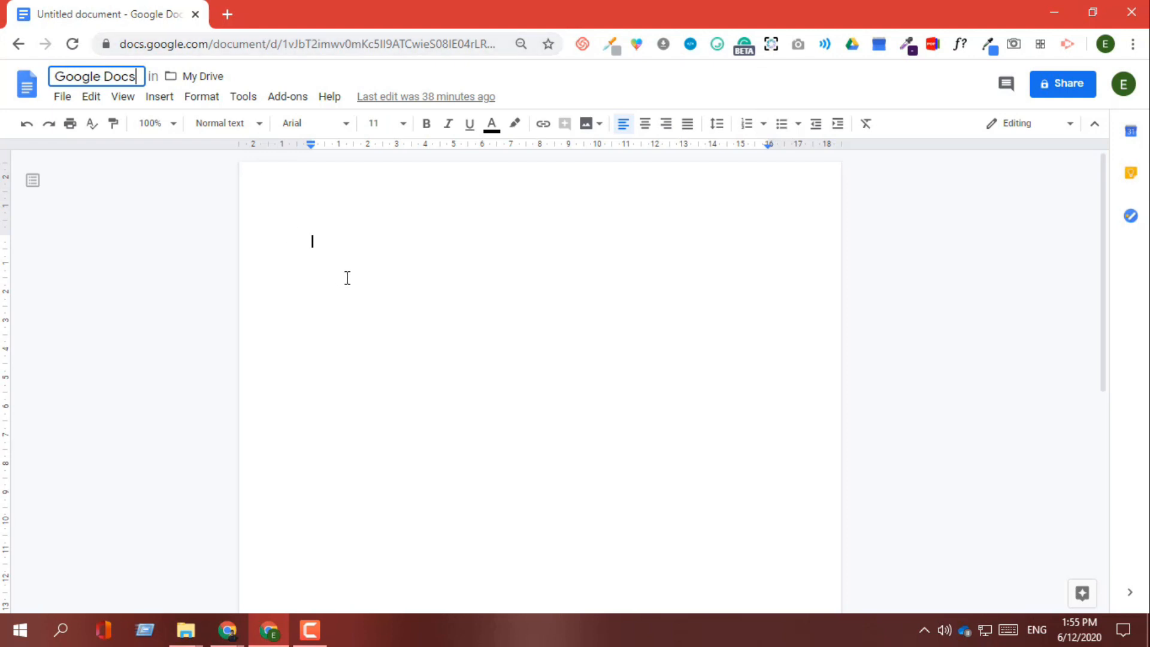
{"action": "key", "text": "Return"}
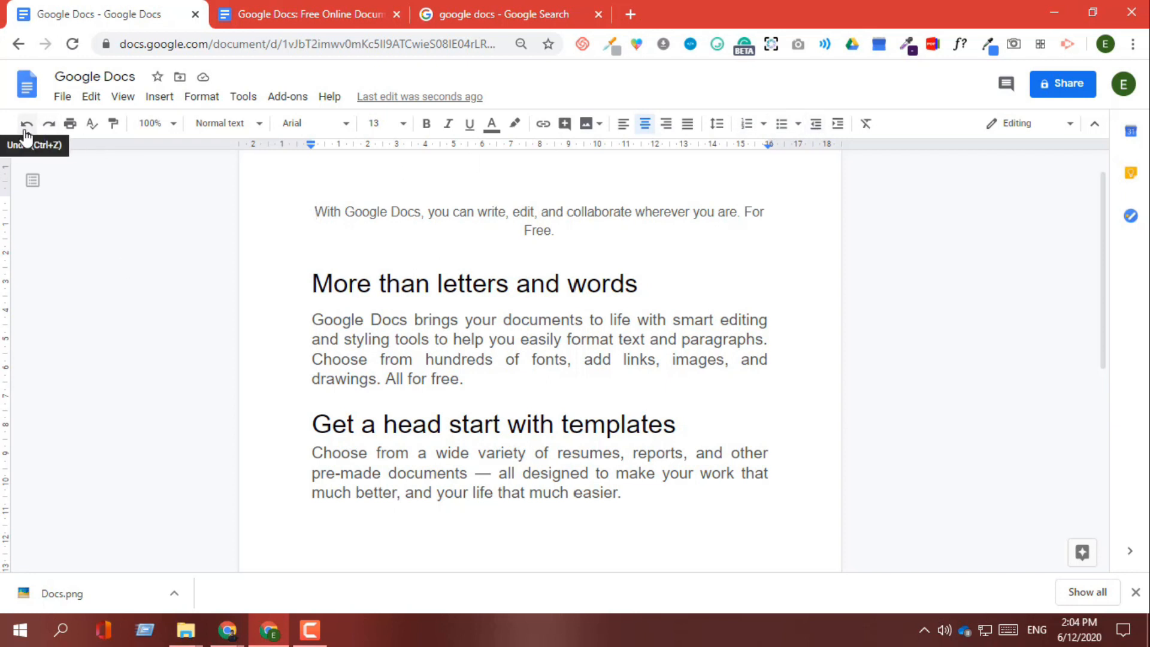
- Open the document's print preview and leave it without printing
{"action": "left_click", "coordinate": [71, 127]}
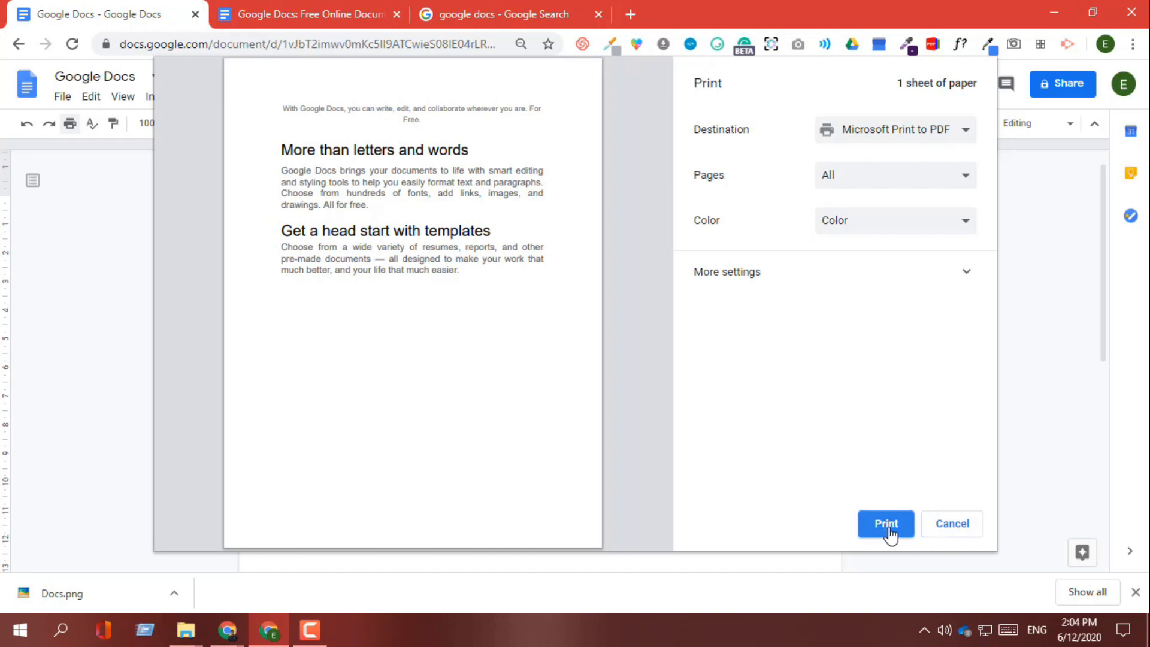
{"action": "left_click", "coordinate": [954, 527]}
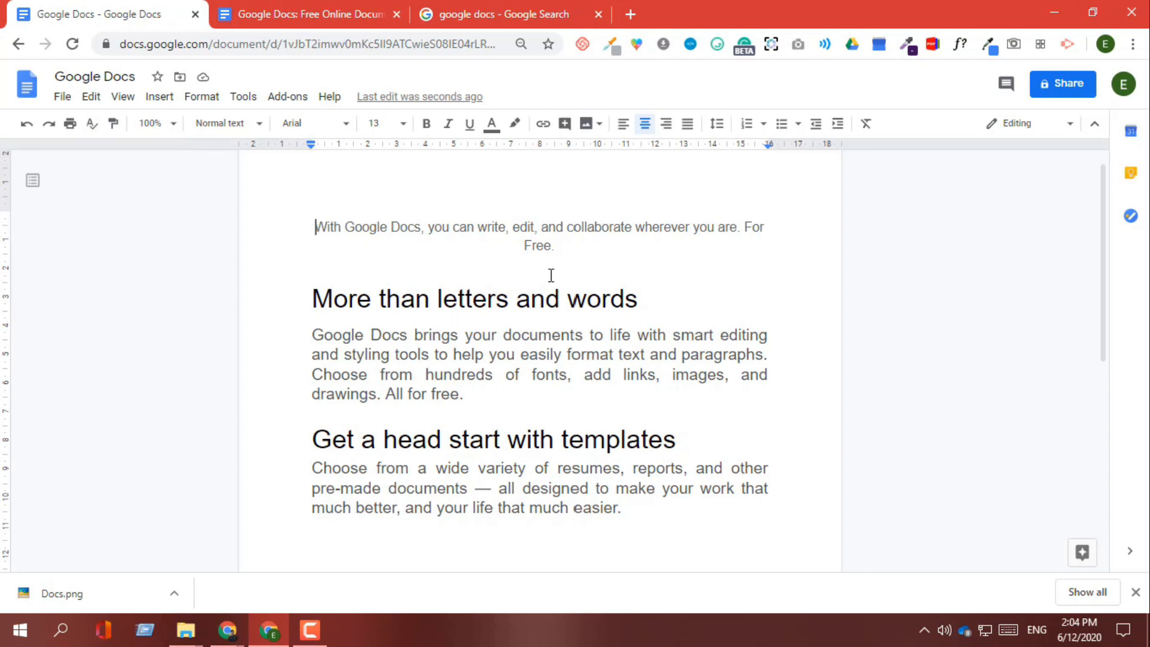
- Add a line reading "Experince" between the introductory paragraph and the "More than letters and words" heading
{"action": "key", "text": "Return"}
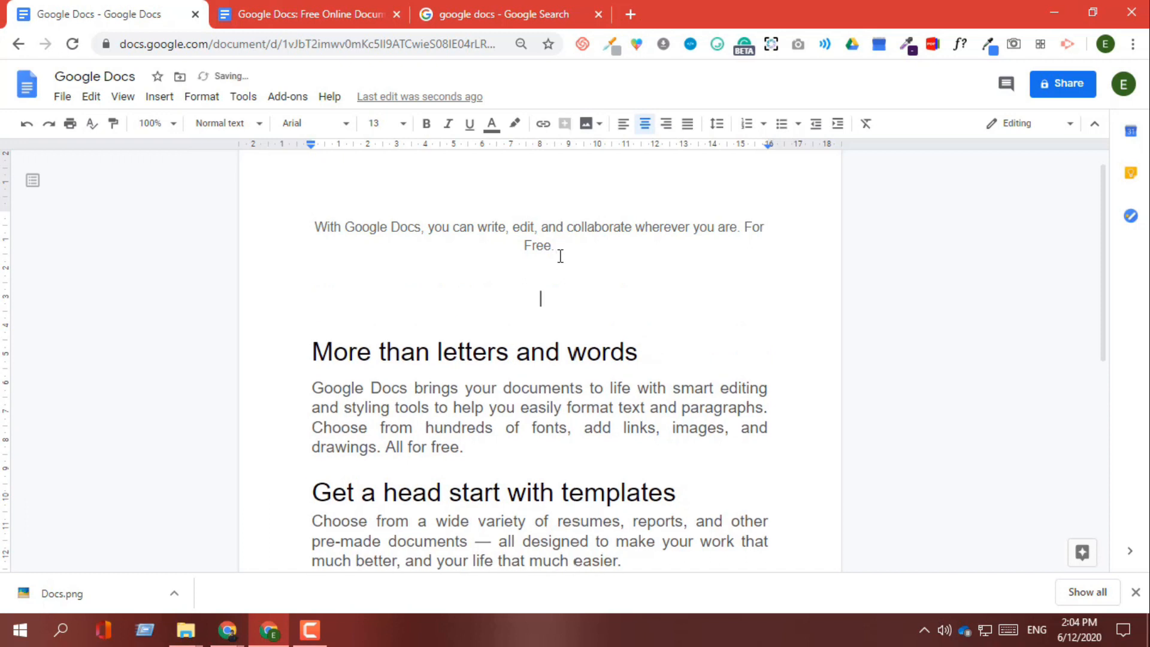
{"action": "type", "text": "Experince"}
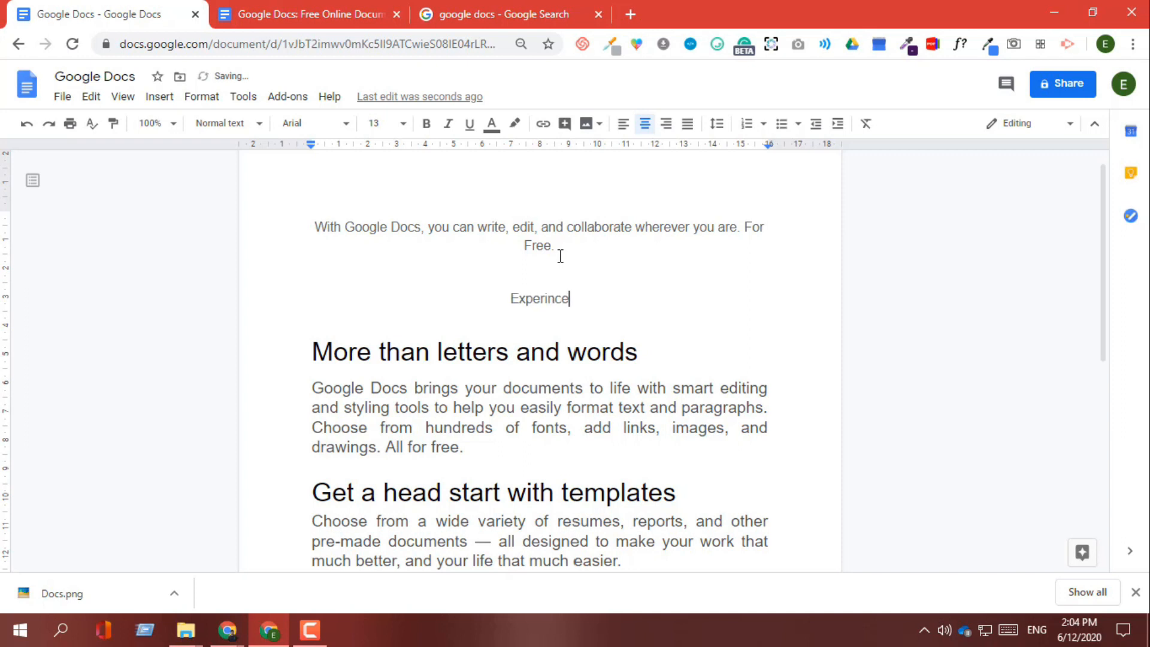
{"action": "left_click", "coordinate": [526, 340]}
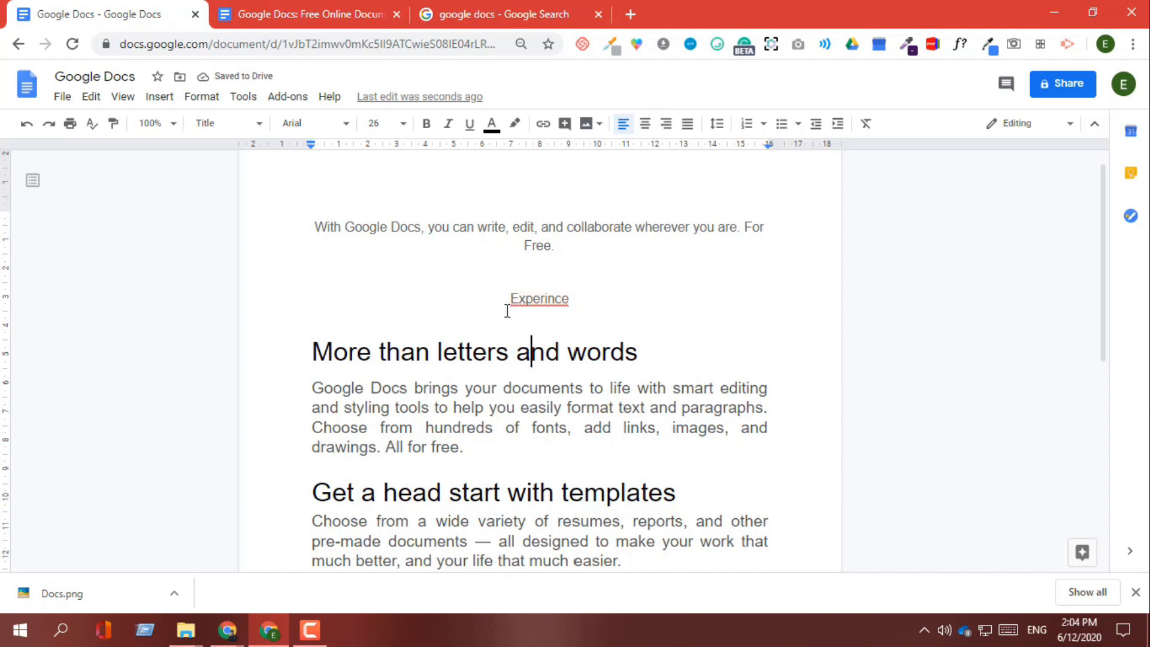
- Correct "Experince" to "Experience" with the spelling and grammar check and close the checker
{"action": "left_click", "coordinate": [534, 298]}
{"action": "double_click", "coordinate": [529, 300]}
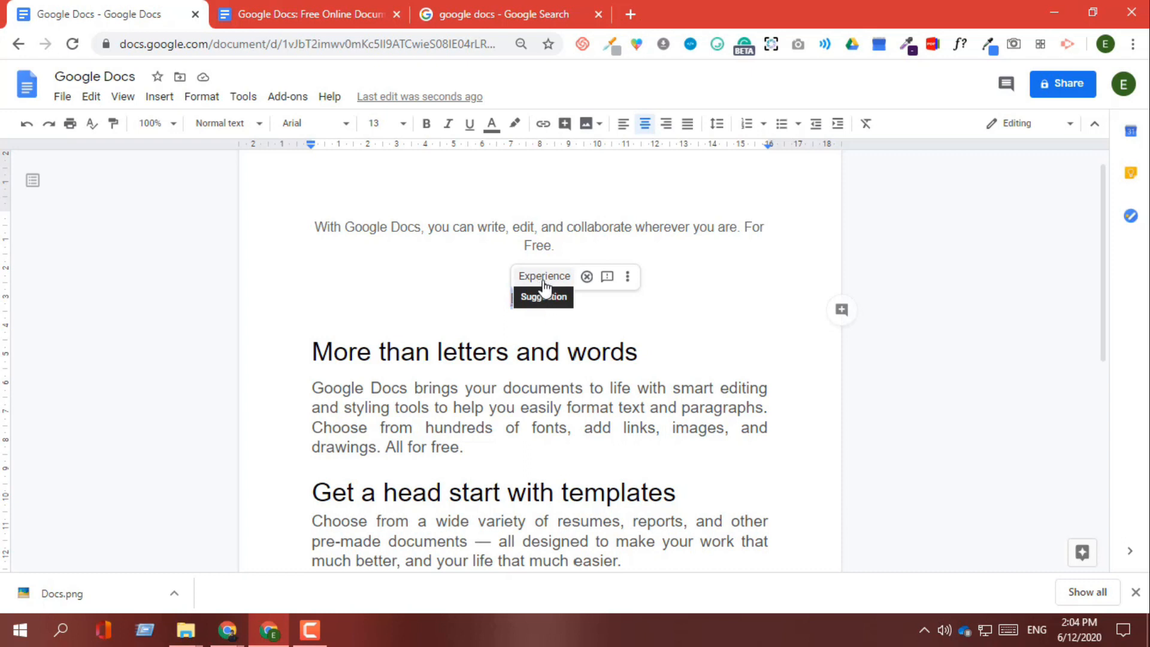
{"action": "left_click", "coordinate": [93, 132]}
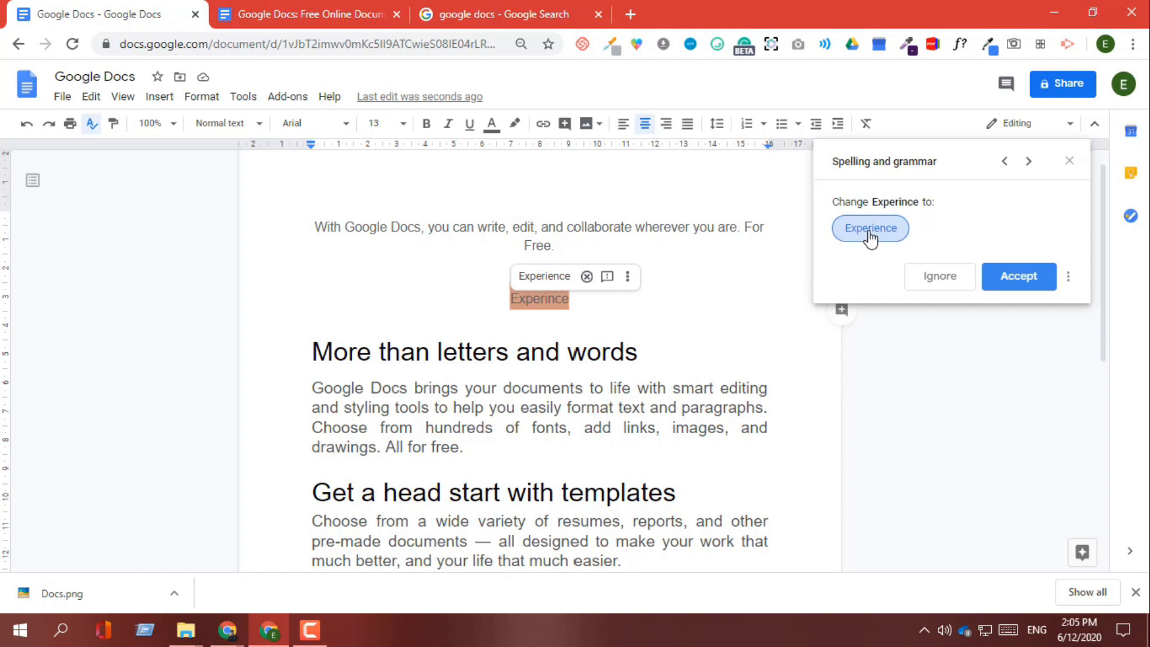
{"action": "left_click", "coordinate": [1033, 282]}
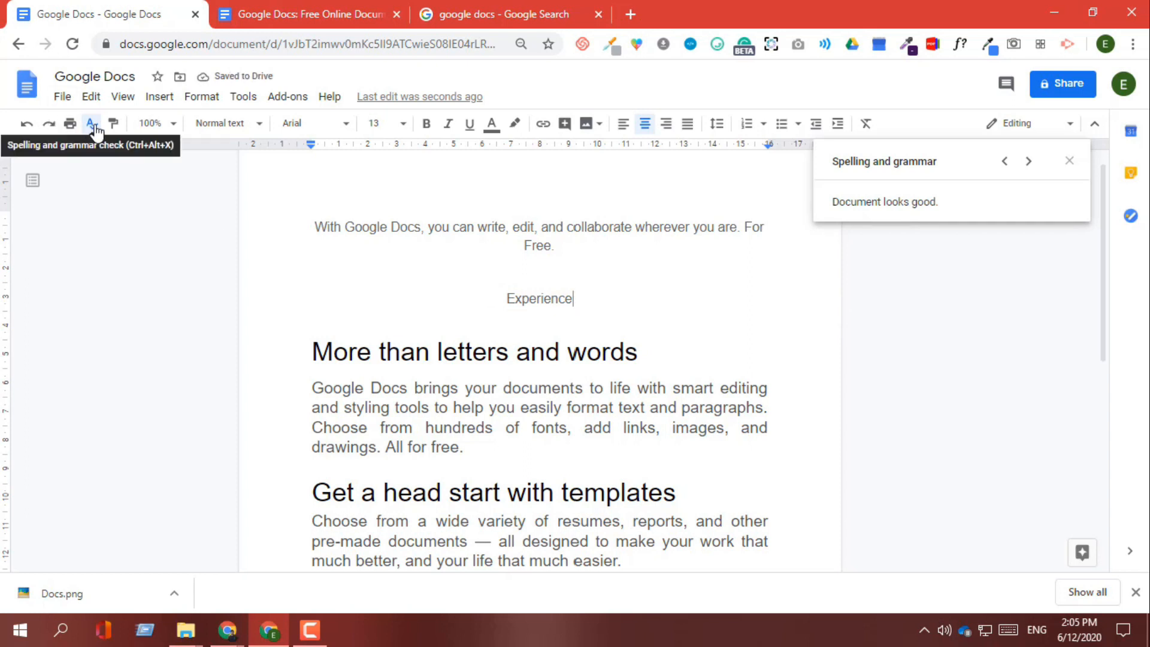
{"action": "left_click", "coordinate": [1069, 162]}
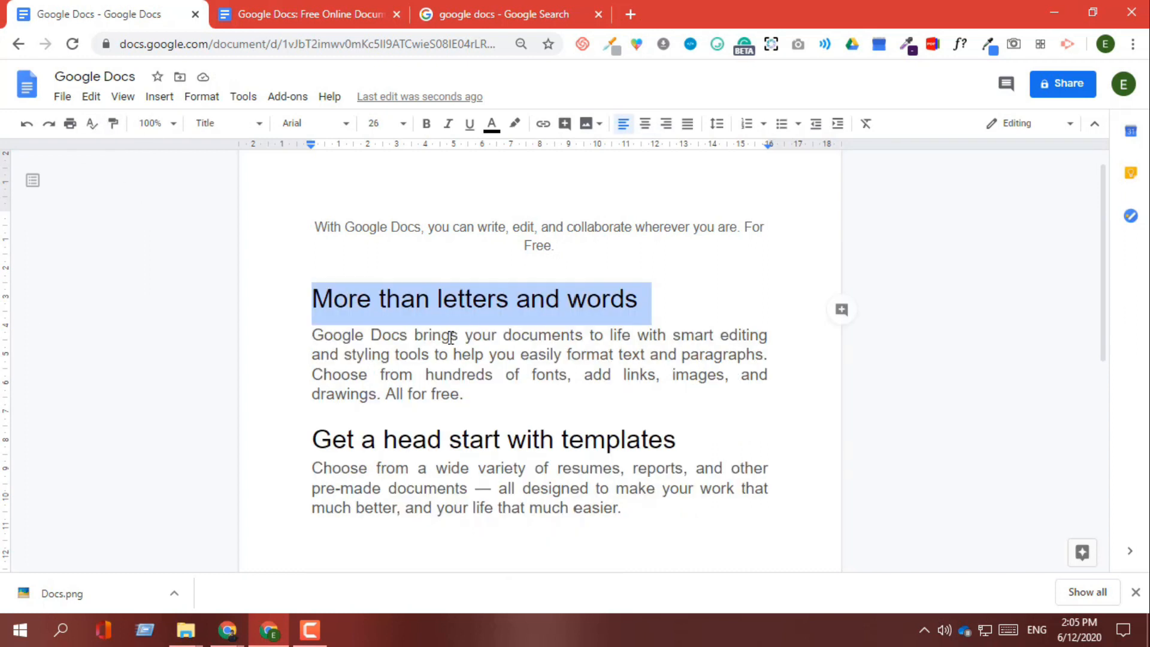
{"action": "left_click", "coordinate": [509, 383]}
{"action": "left_click_drag", "start_coordinate": [465, 392], "coordinate": [310, 338]}
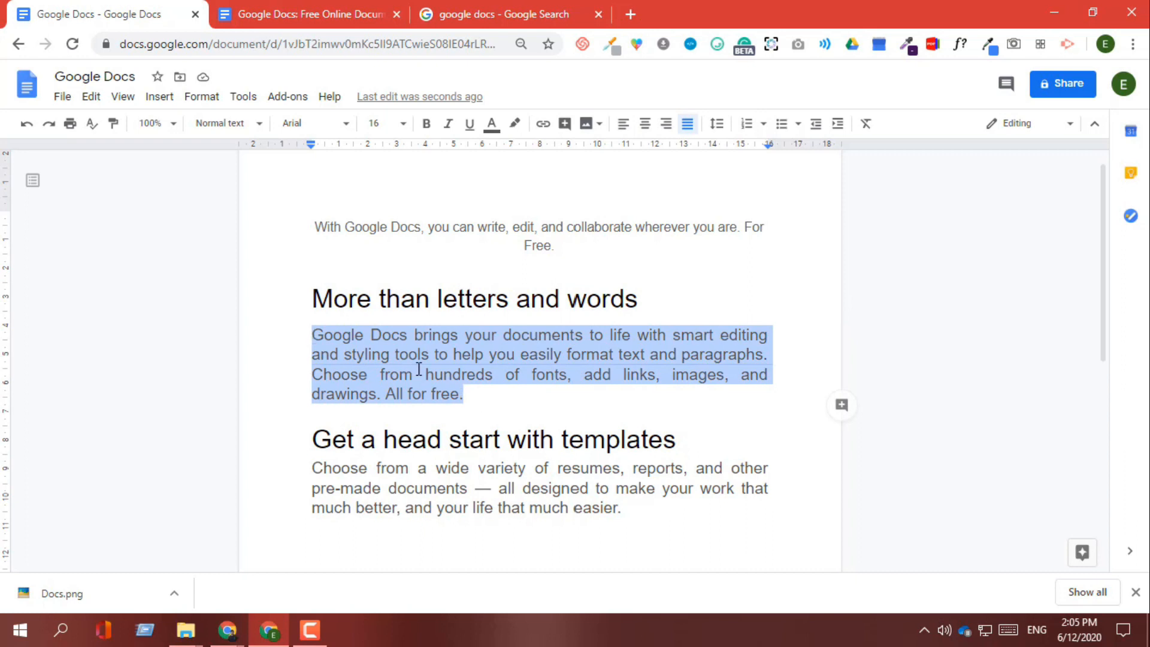
{"action": "triple_click", "coordinate": [448, 293]}
{"action": "left_click_drag", "start_coordinate": [557, 245], "coordinate": [308, 214]}
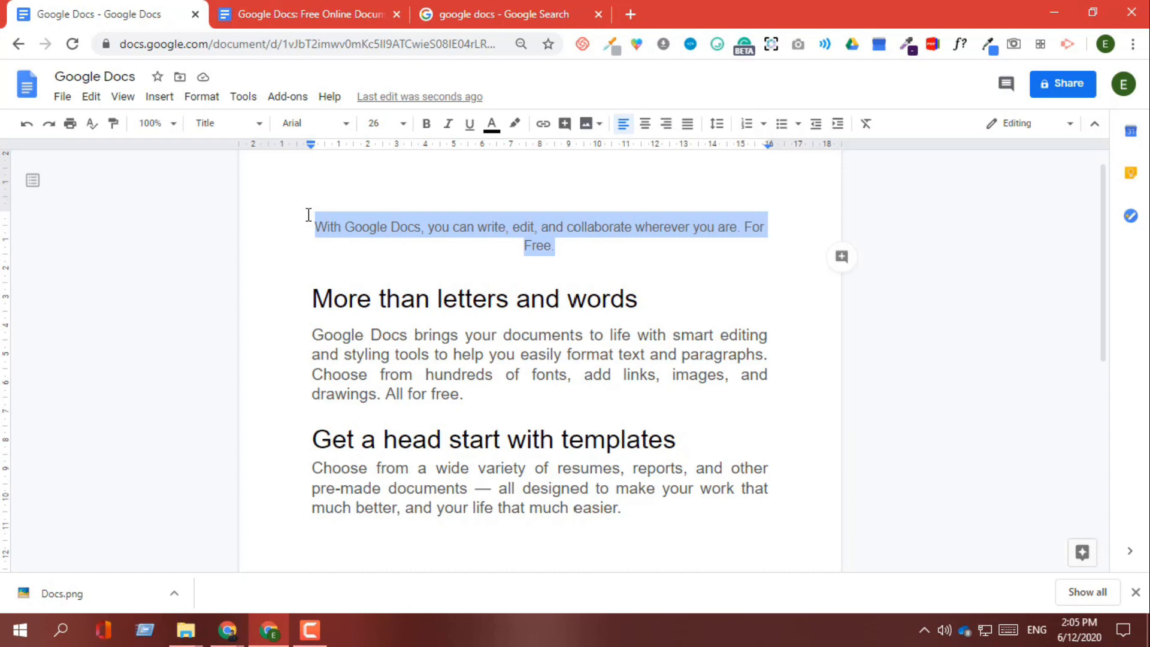
{"action": "triple_click", "coordinate": [397, 294]}
{"action": "left_click_drag", "start_coordinate": [550, 242], "coordinate": [318, 218]}
{"action": "left_click", "coordinate": [461, 300]}
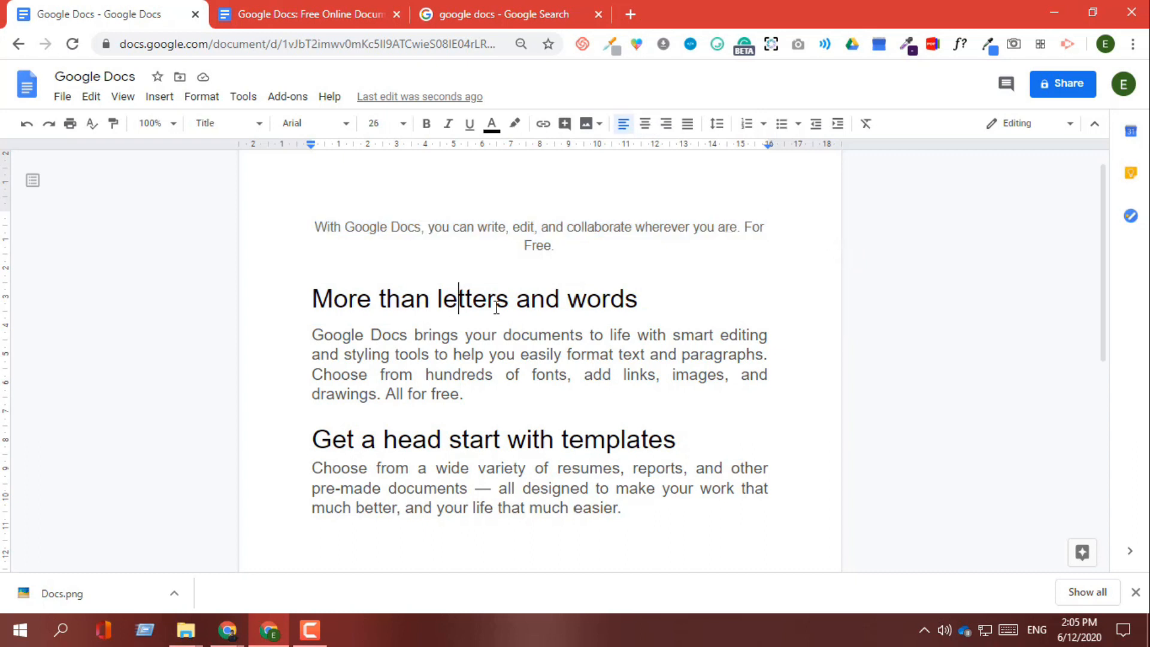
- Copy the formatting of the "More than letters and words" heading onto the introductory paragraph with Paint format
{"action": "triple_click", "coordinate": [358, 298]}
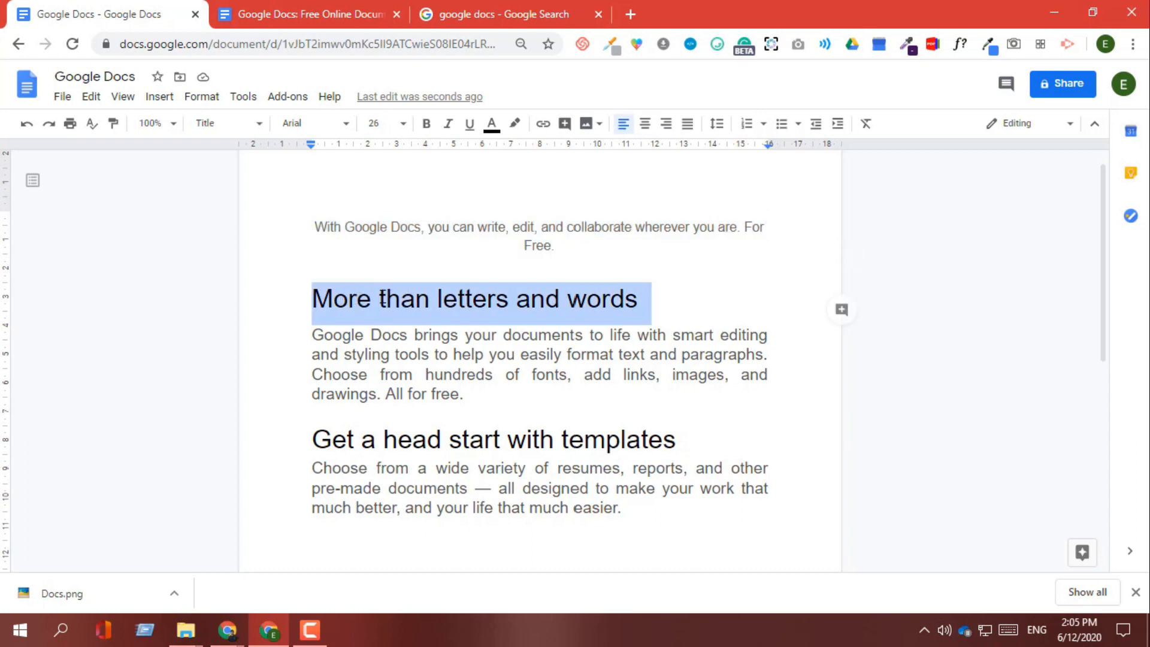
{"action": "left_click", "coordinate": [114, 126]}
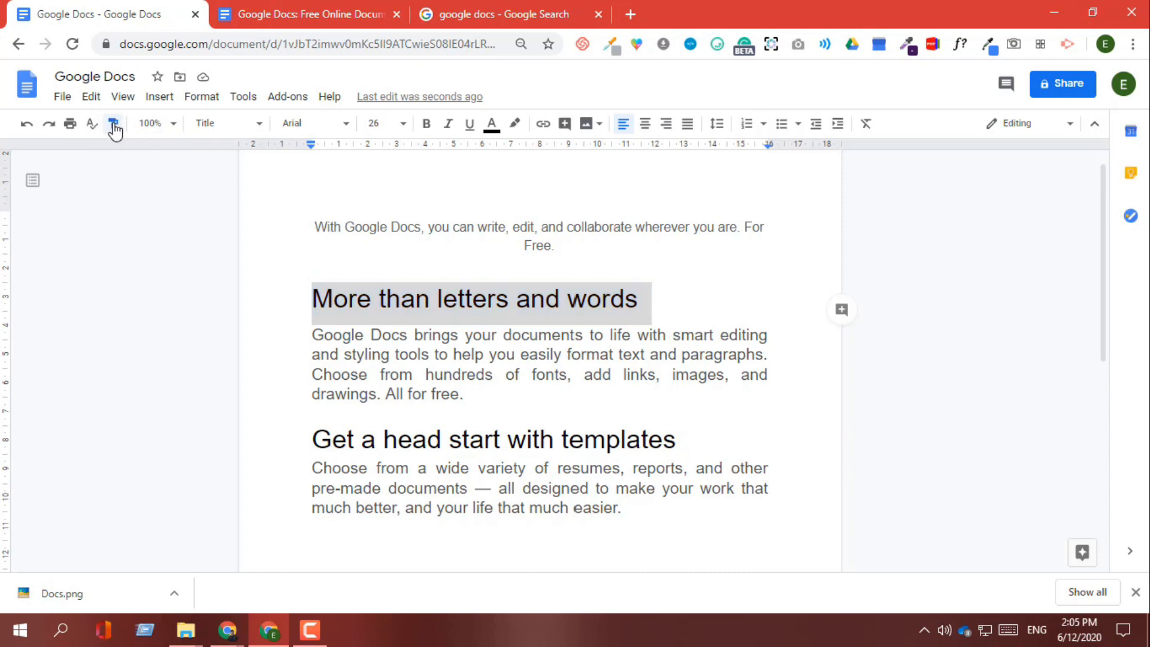
{"action": "left_click", "coordinate": [555, 245]}
{"action": "left_click_drag", "start_coordinate": [555, 246], "coordinate": [303, 222]}
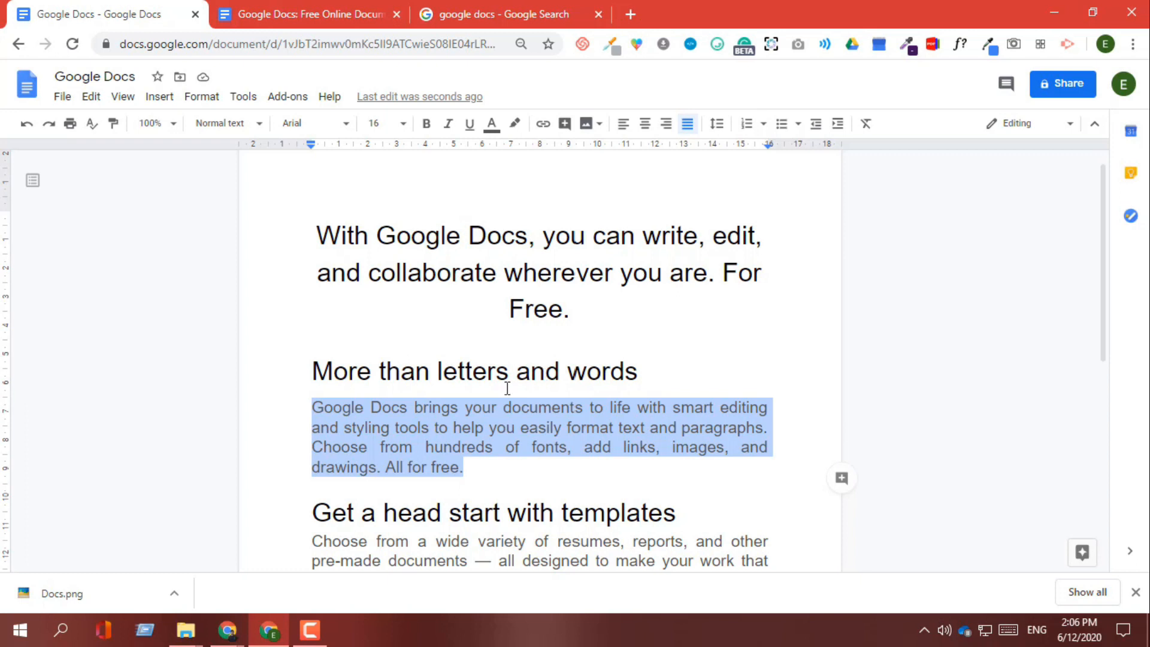
- Copy the formatting of the "Google Docs brings your documents to life" paragraph onto the introductory paragraph with Paint format
{"action": "left_click", "coordinate": [575, 318]}
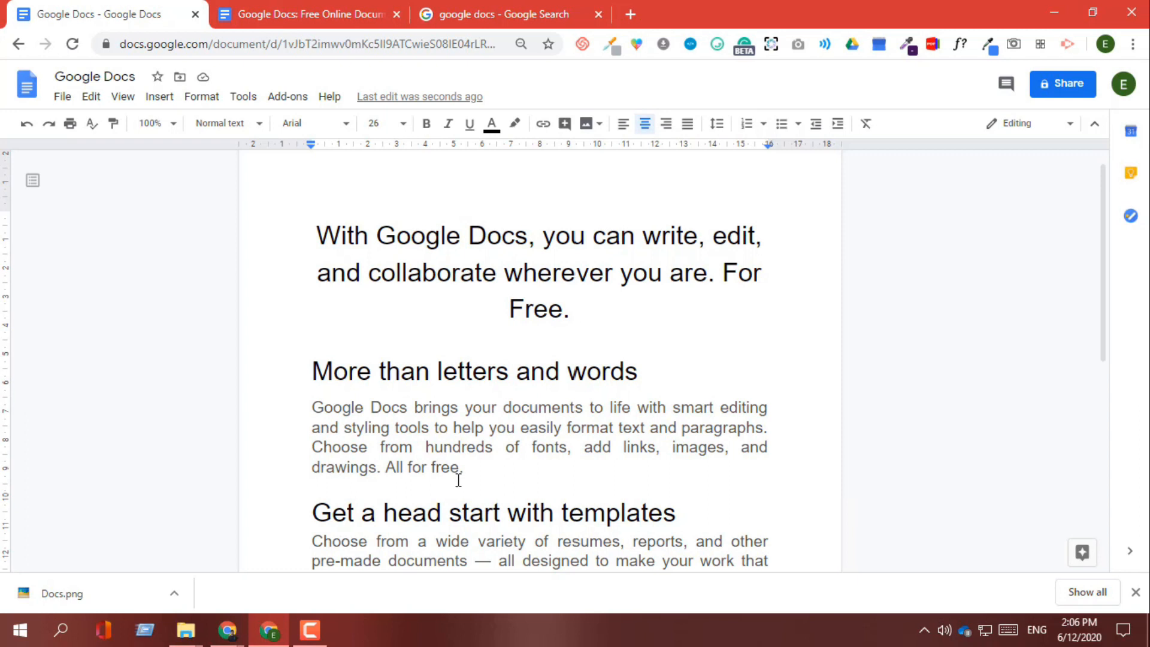
{"action": "left_click_drag", "start_coordinate": [571, 316], "coordinate": [312, 229]}
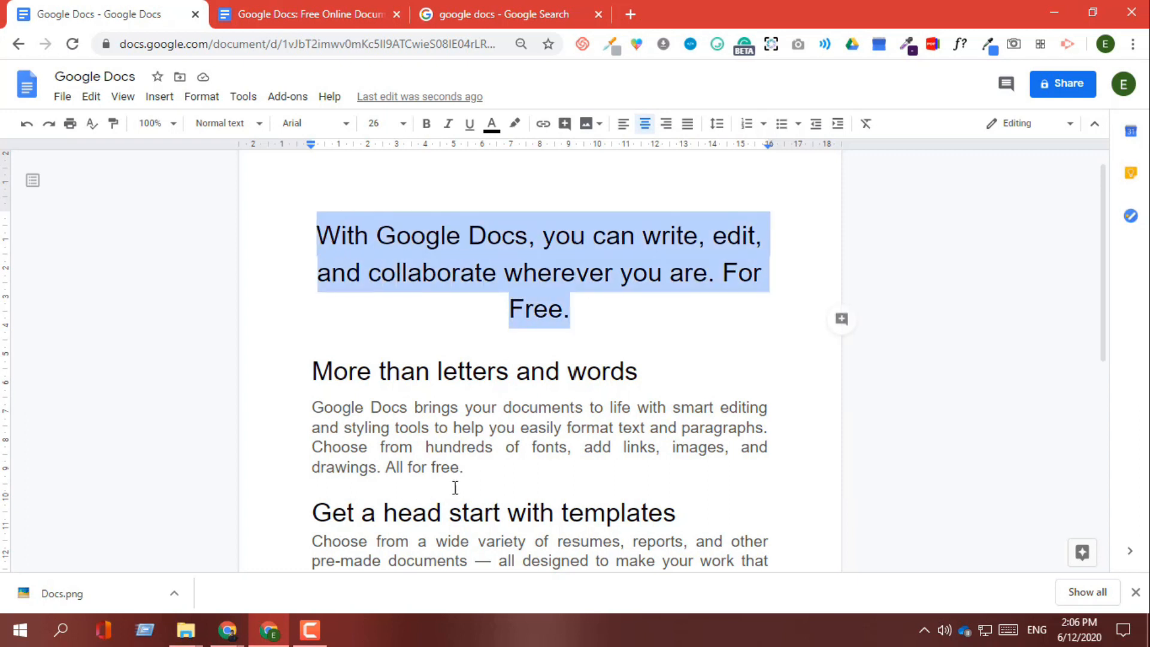
{"action": "left_click_drag", "start_coordinate": [470, 473], "coordinate": [295, 405]}
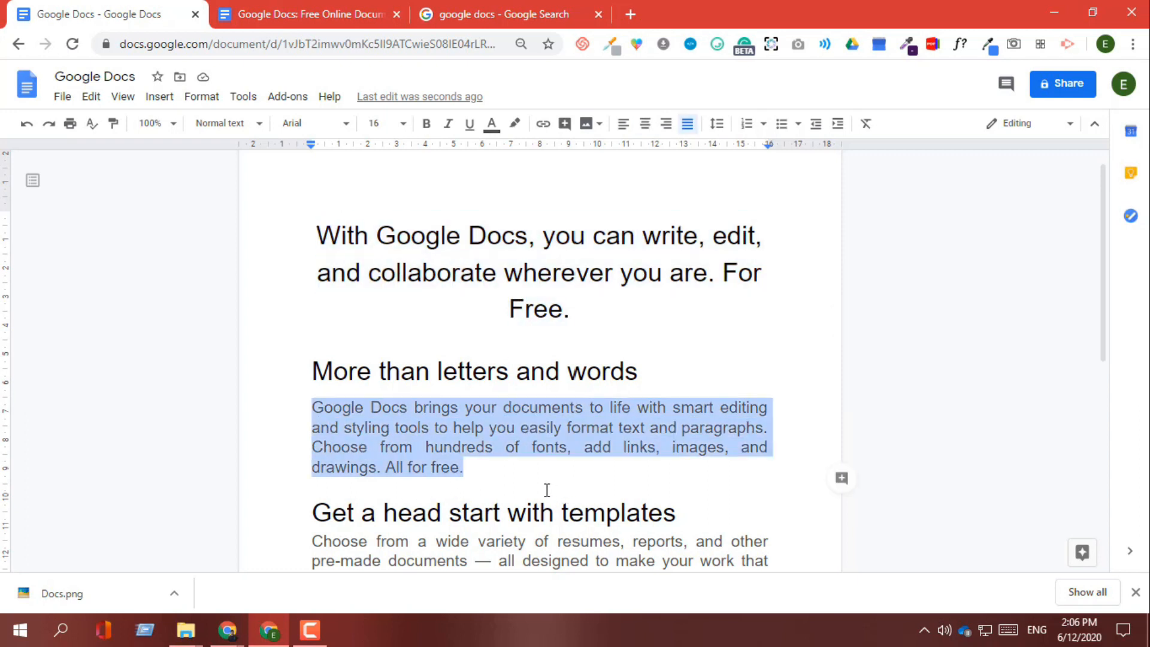
{"action": "left_click", "coordinate": [114, 123]}
{"action": "left_click_drag", "start_coordinate": [570, 309], "coordinate": [333, 235]}
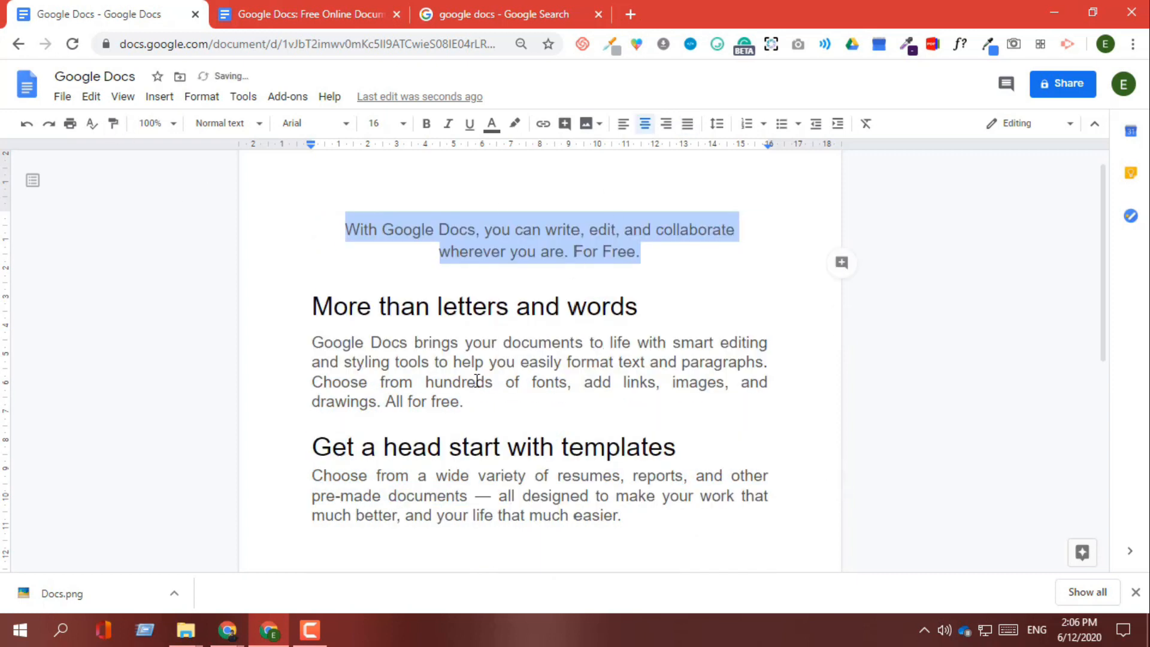
- Select the paragraph under "More than letters and words" and view the page at 50% and 200% zoom
{"action": "triple_click", "coordinate": [442, 379]}
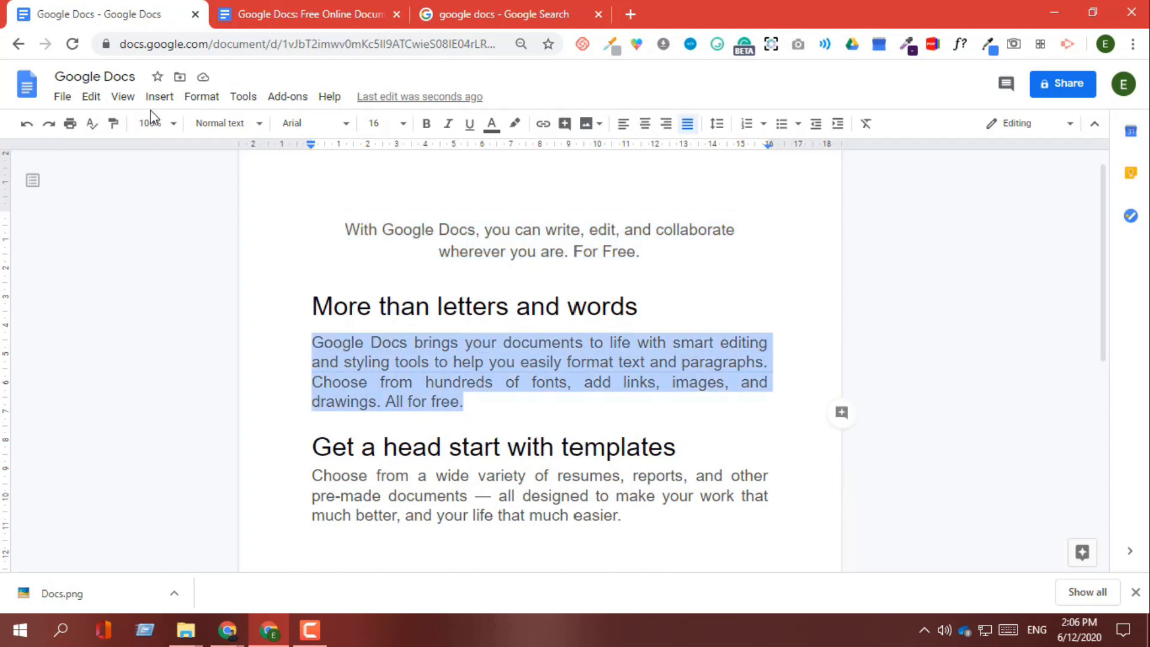
{"action": "left_click", "coordinate": [157, 123]}
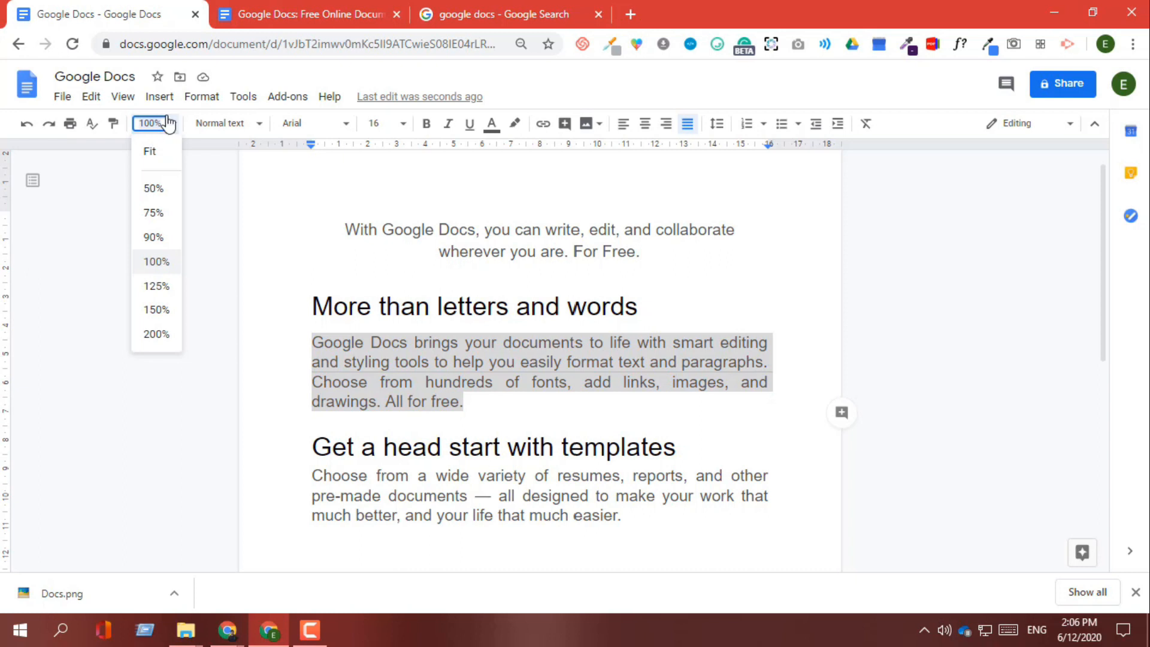
{"action": "left_click", "coordinate": [153, 189]}
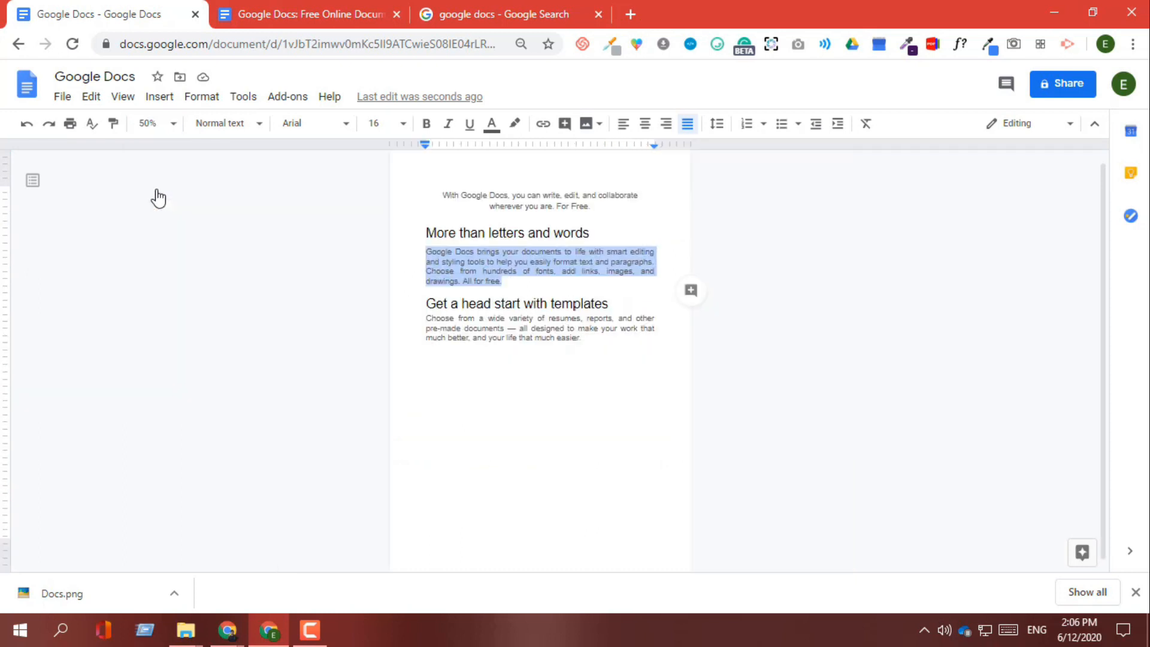
{"action": "left_click", "coordinate": [150, 125]}
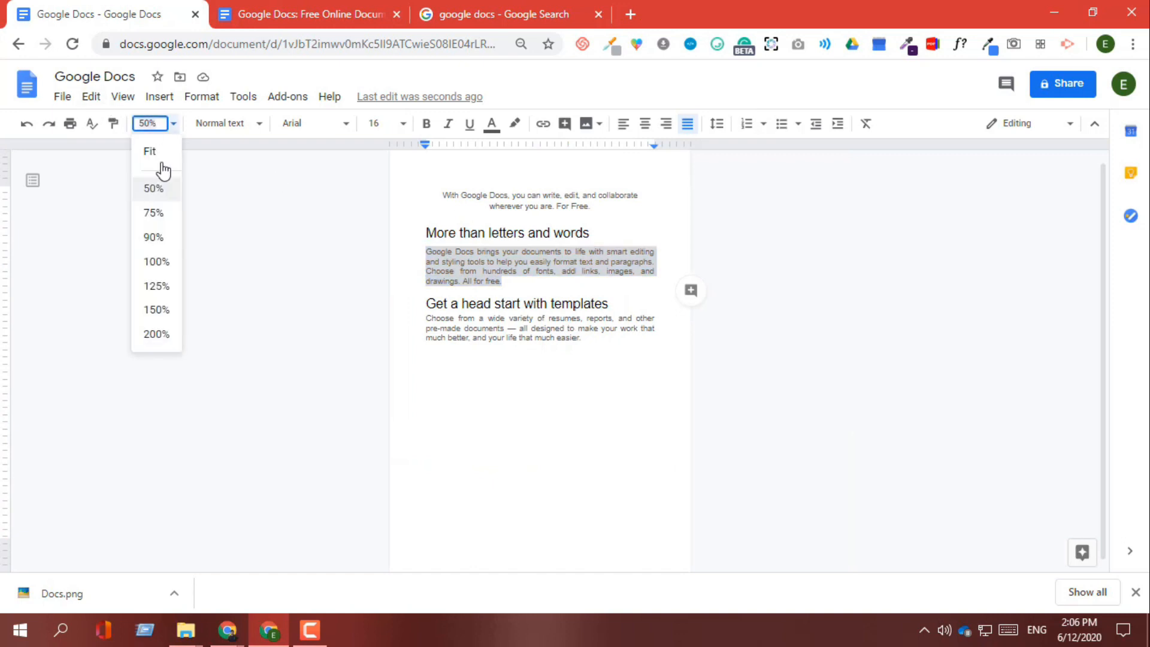
{"action": "left_click", "coordinate": [158, 333]}
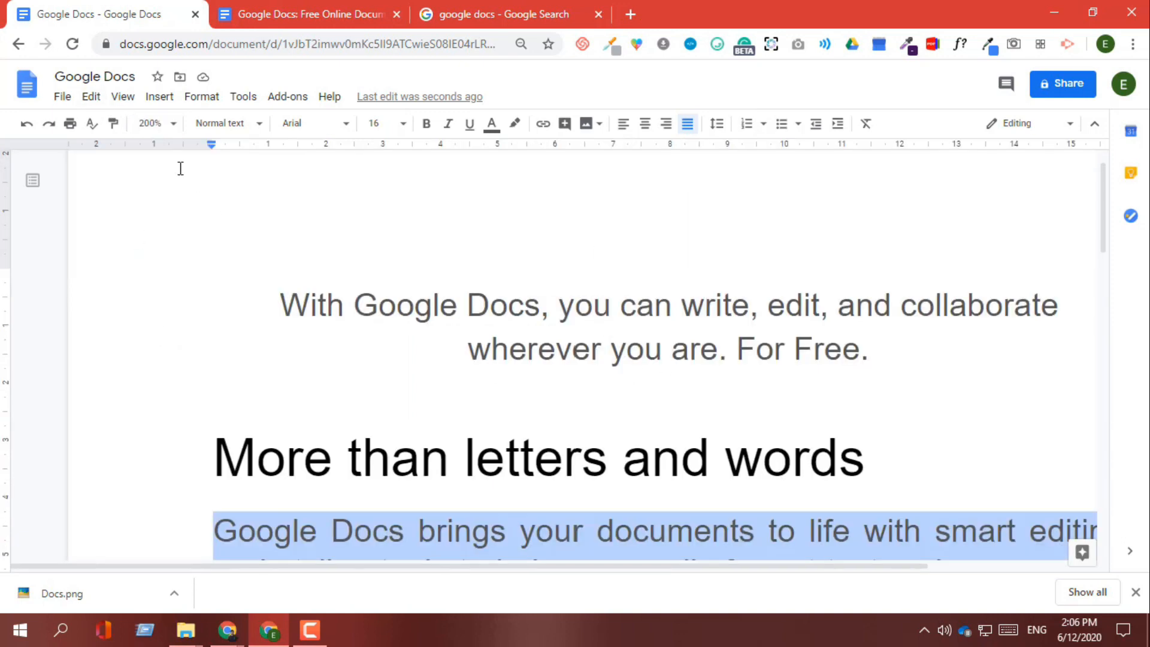
- View the document at Fit zoom and return the page zoom to 100%
{"action": "left_click", "coordinate": [157, 122]}
{"action": "left_click", "coordinate": [161, 154]}
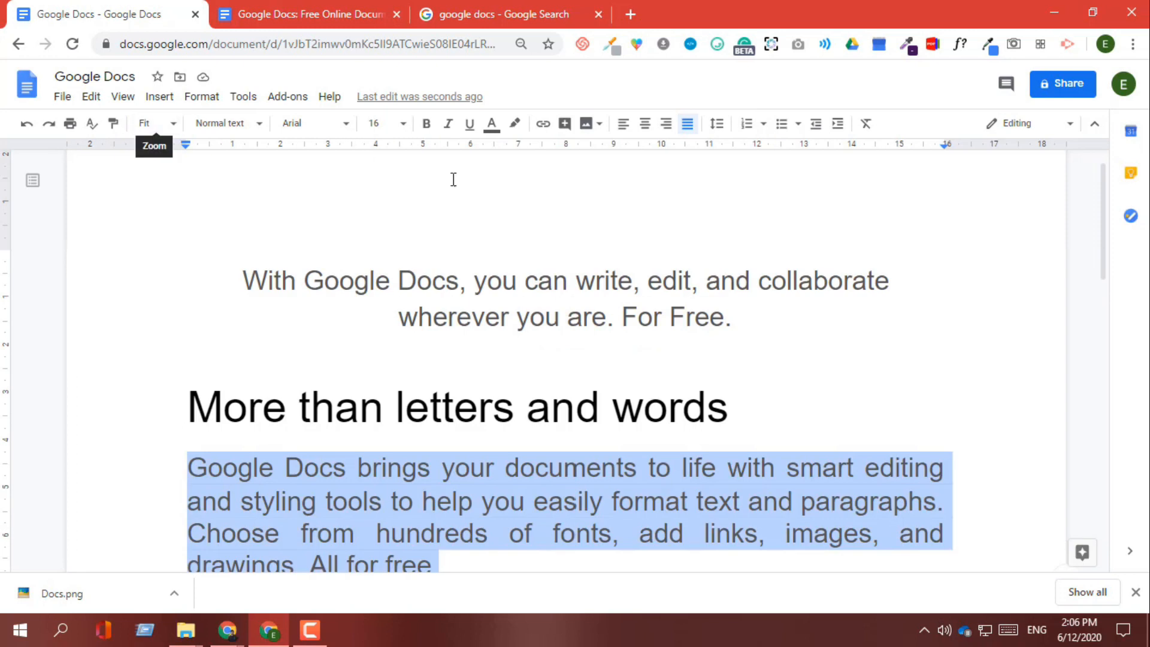
{"action": "left_click_drag", "start_coordinate": [1105, 222], "coordinate": [1105, 298]}
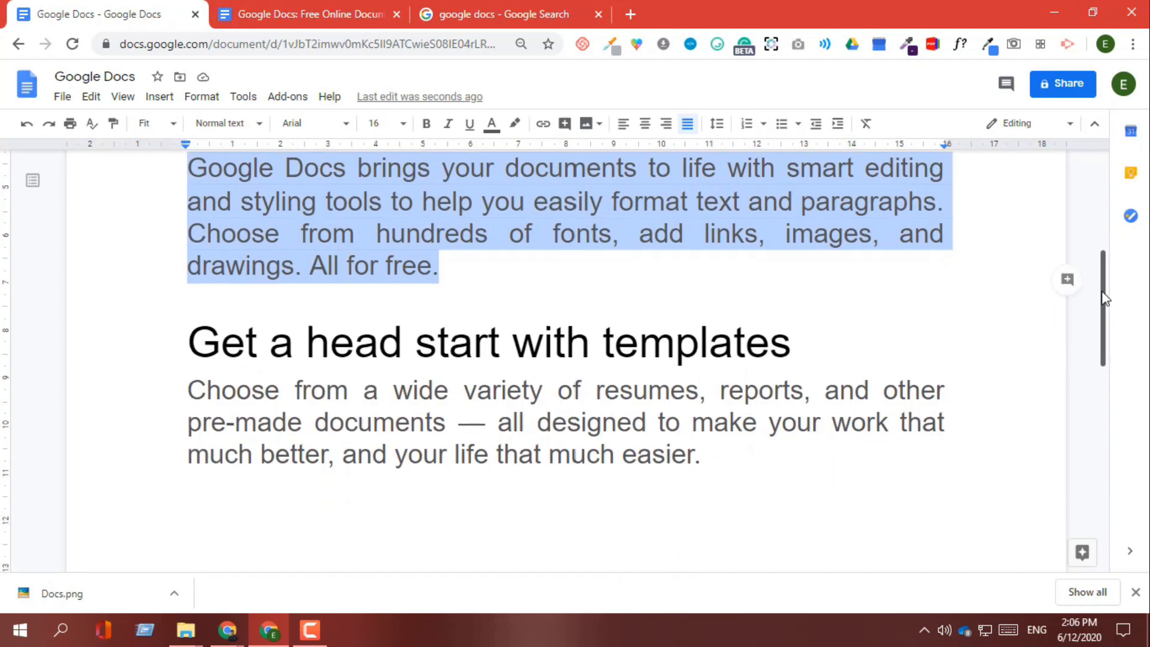
{"action": "left_click", "coordinate": [151, 124]}
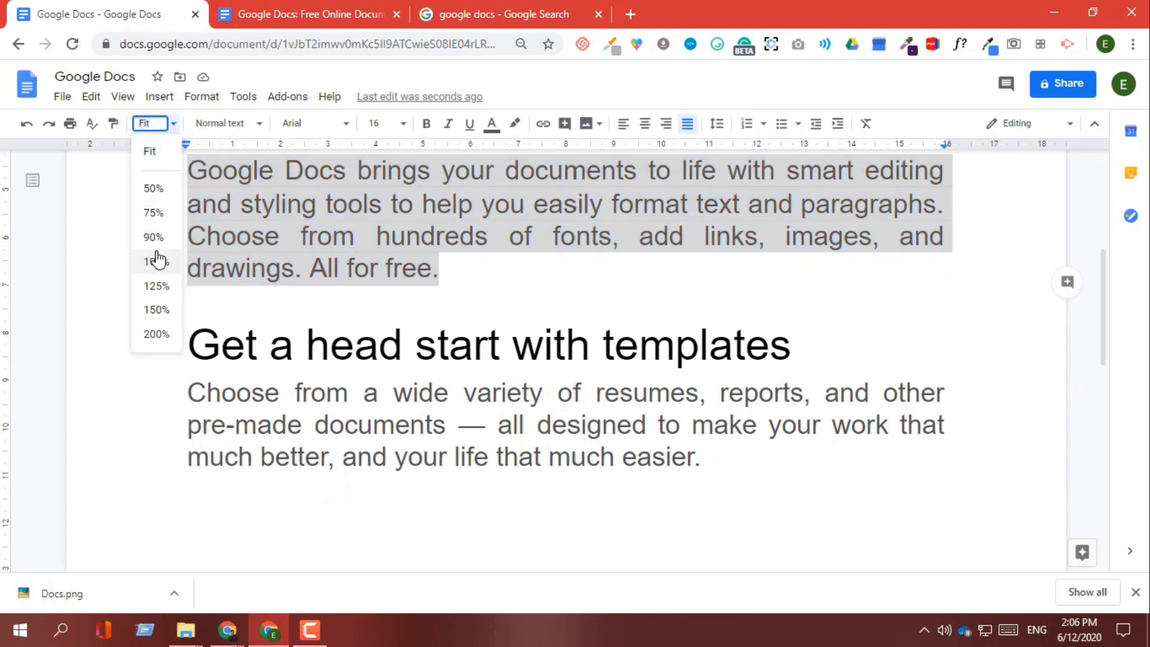
{"action": "left_click", "coordinate": [164, 270]}
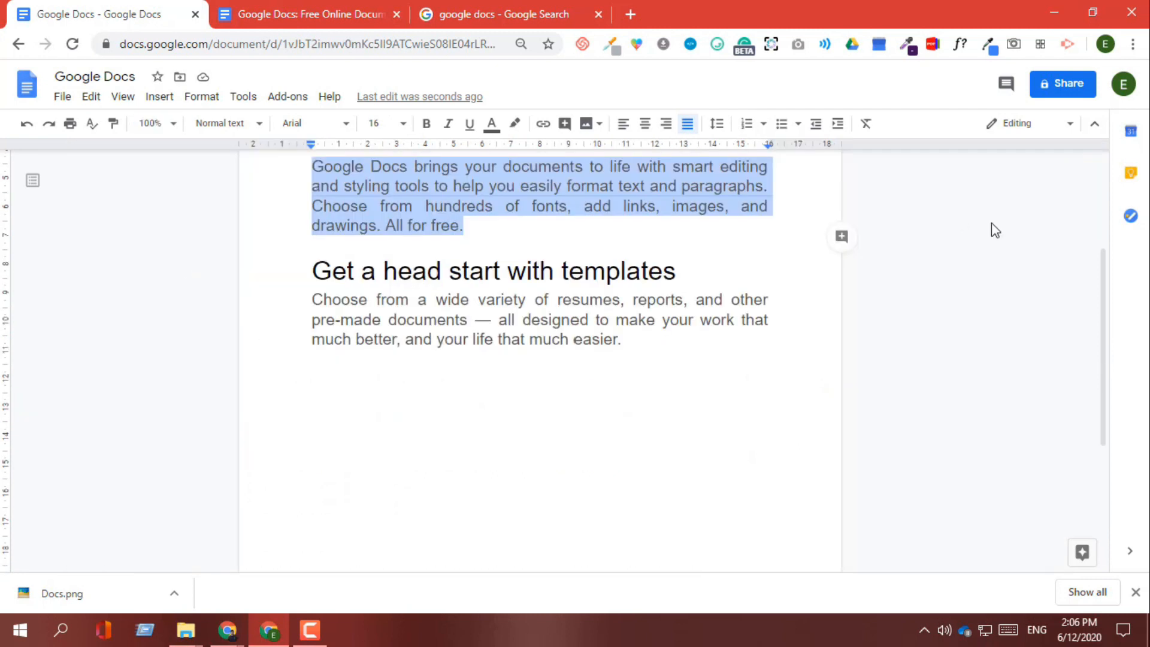
{"action": "left_click_drag", "start_coordinate": [1104, 288], "coordinate": [1104, 167]}
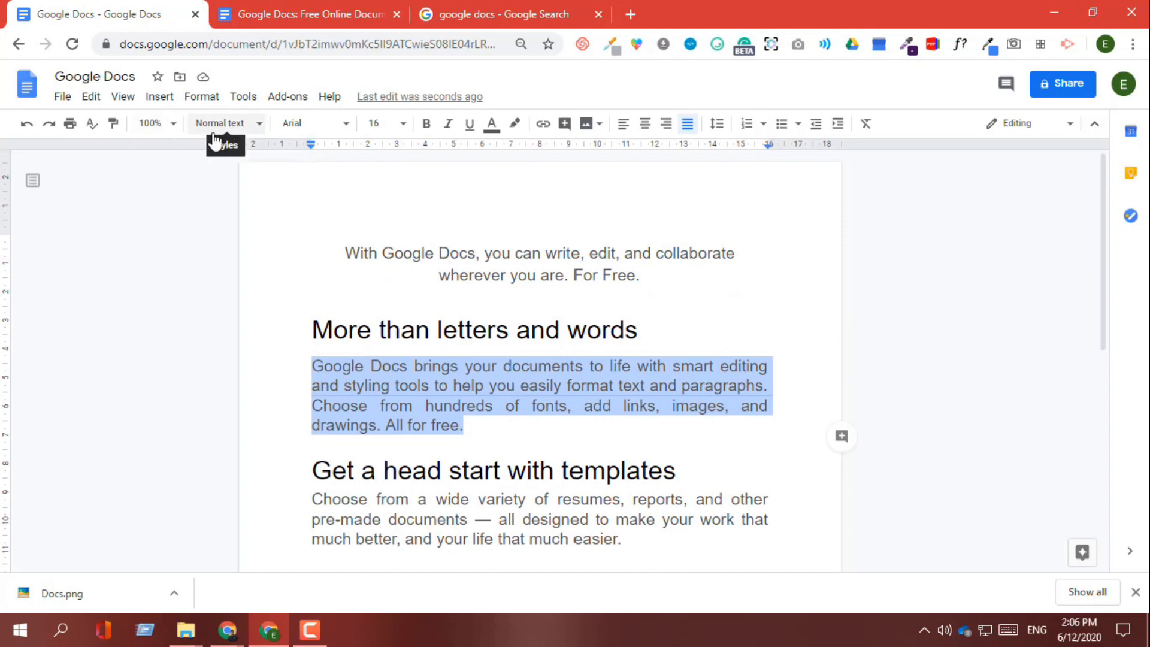
- Try the Subtitle and Heading 1 styles on the "More than letters and words" heading and reapply the Title style
{"action": "left_click", "coordinate": [472, 330]}
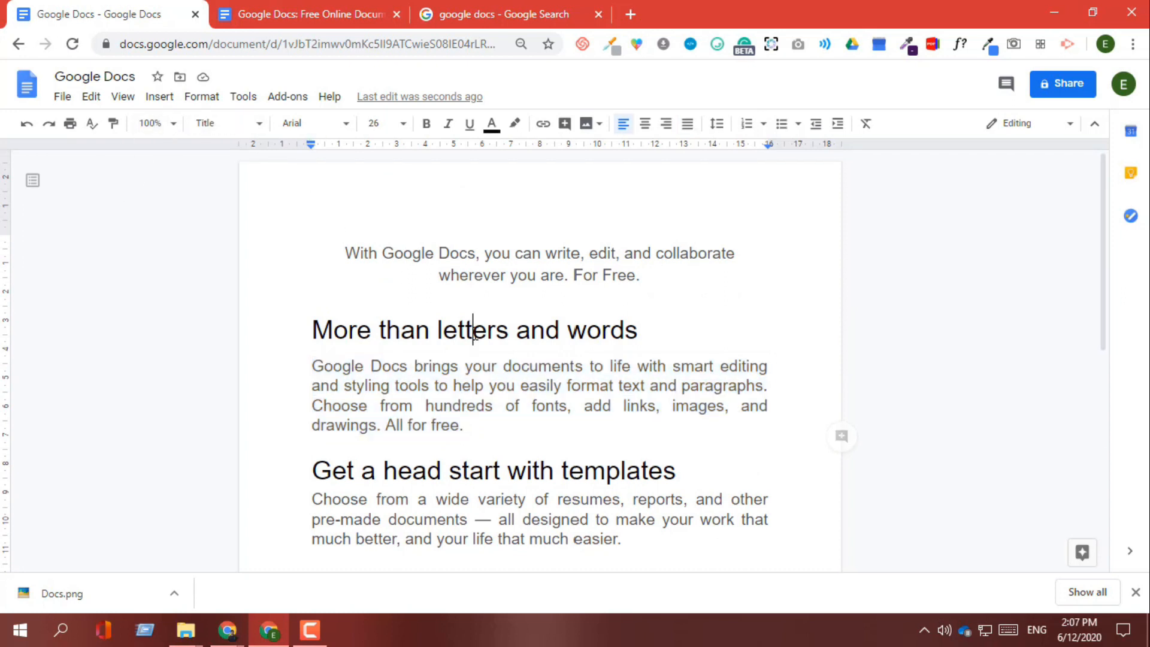
{"action": "triple_click", "coordinate": [385, 330]}
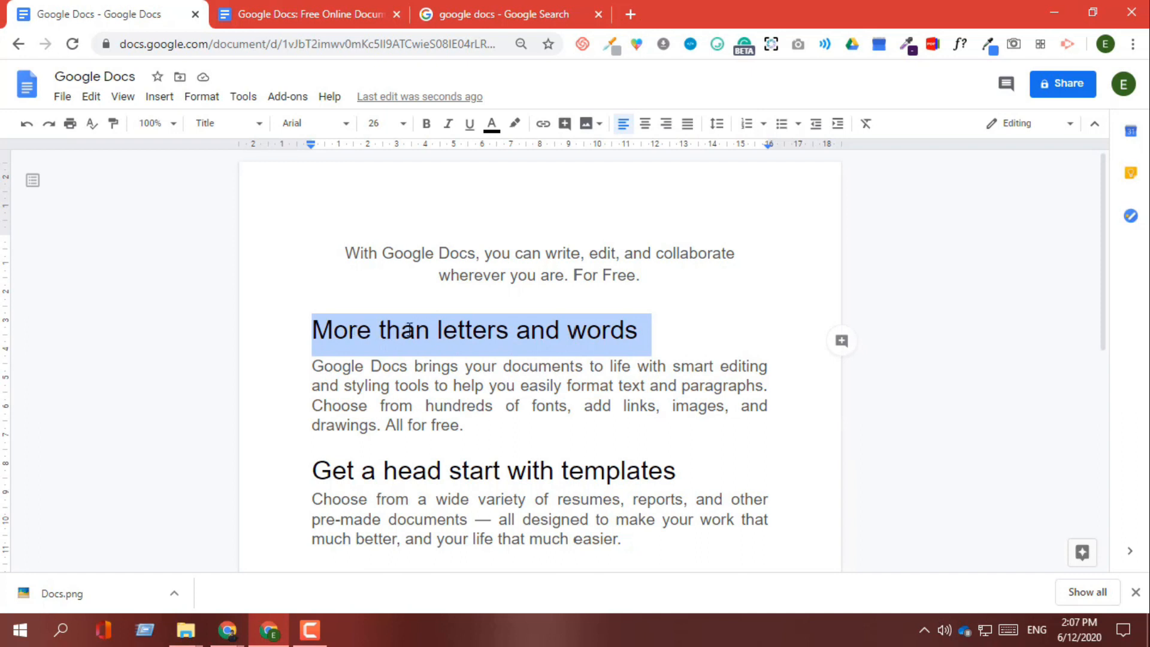
{"action": "left_click", "coordinate": [248, 125]}
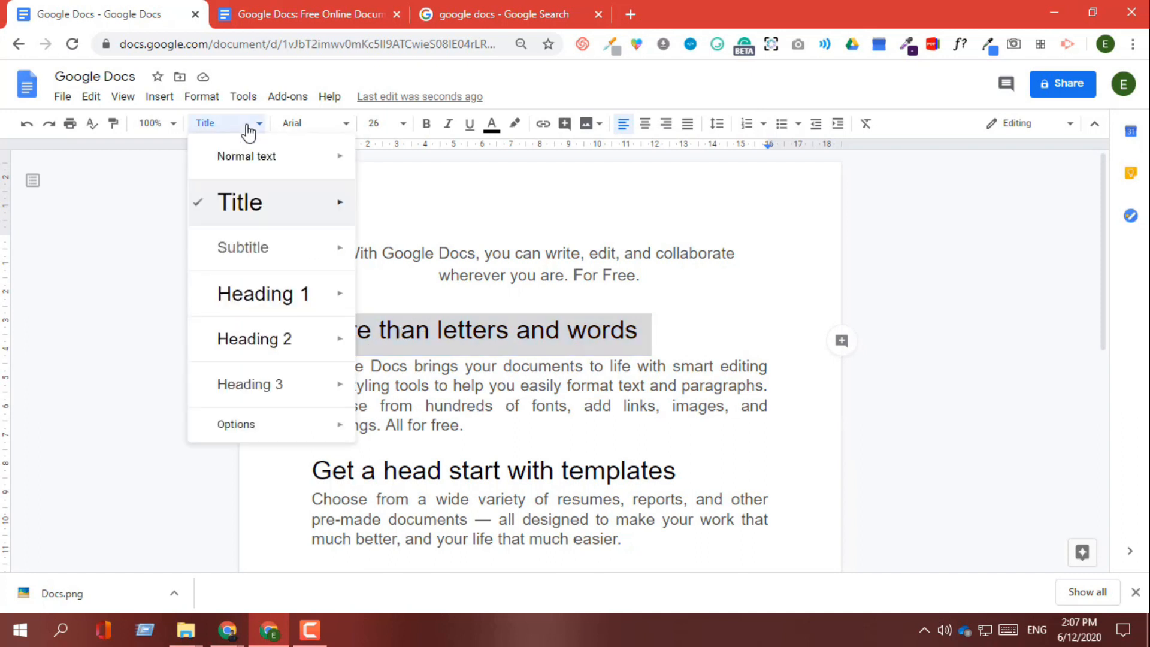
{"action": "left_click", "coordinate": [287, 262]}
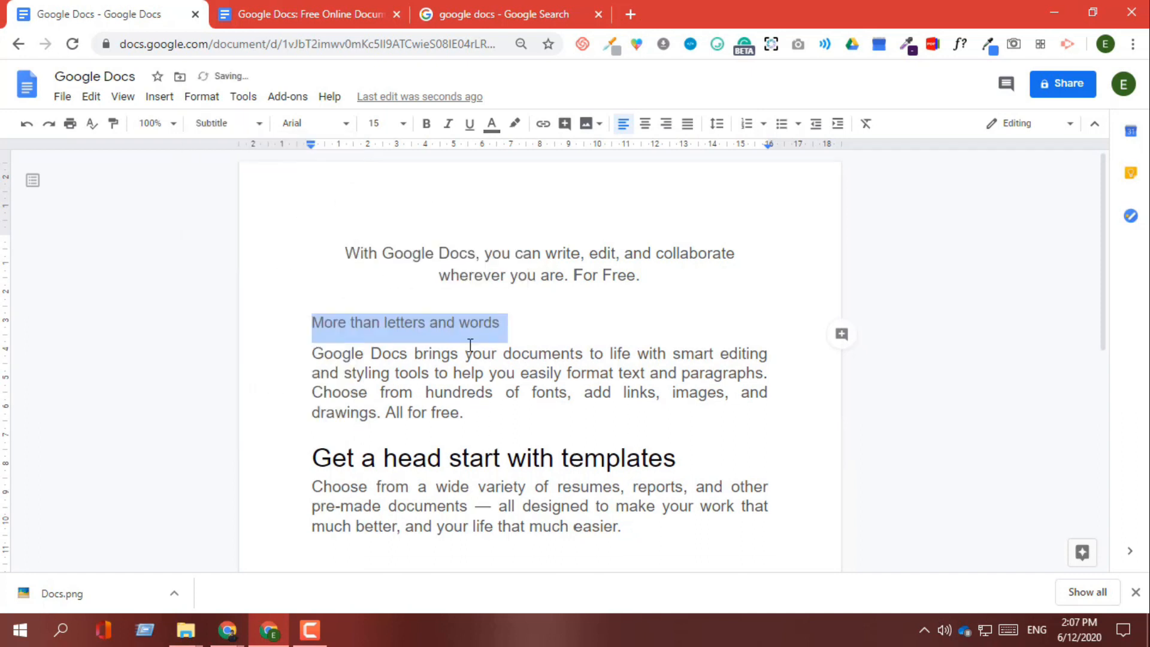
{"action": "left_click", "coordinate": [244, 124]}
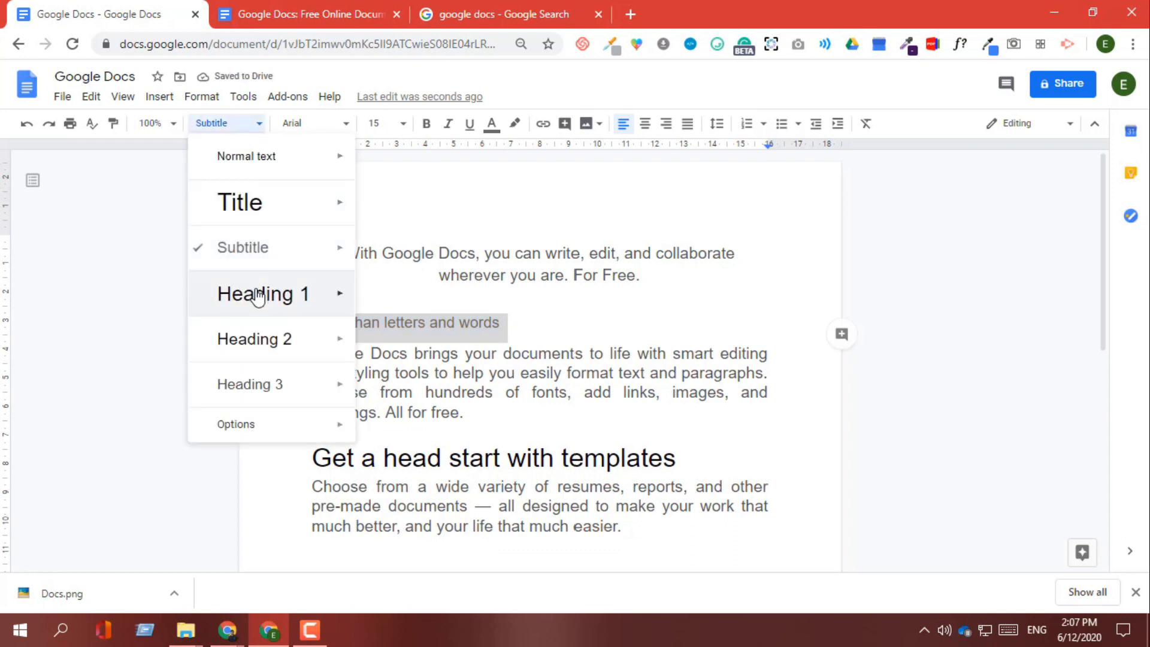
{"action": "left_click", "coordinate": [258, 294]}
{"action": "left_click", "coordinate": [232, 122]}
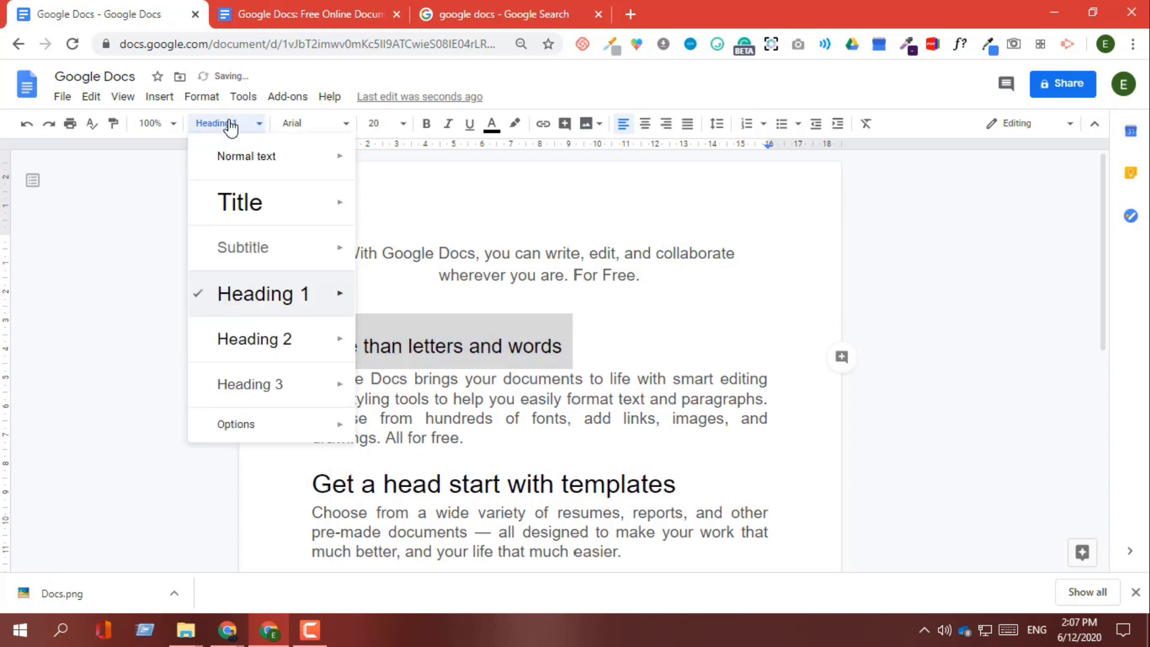
{"action": "mouse_move", "coordinate": [250, 202]}
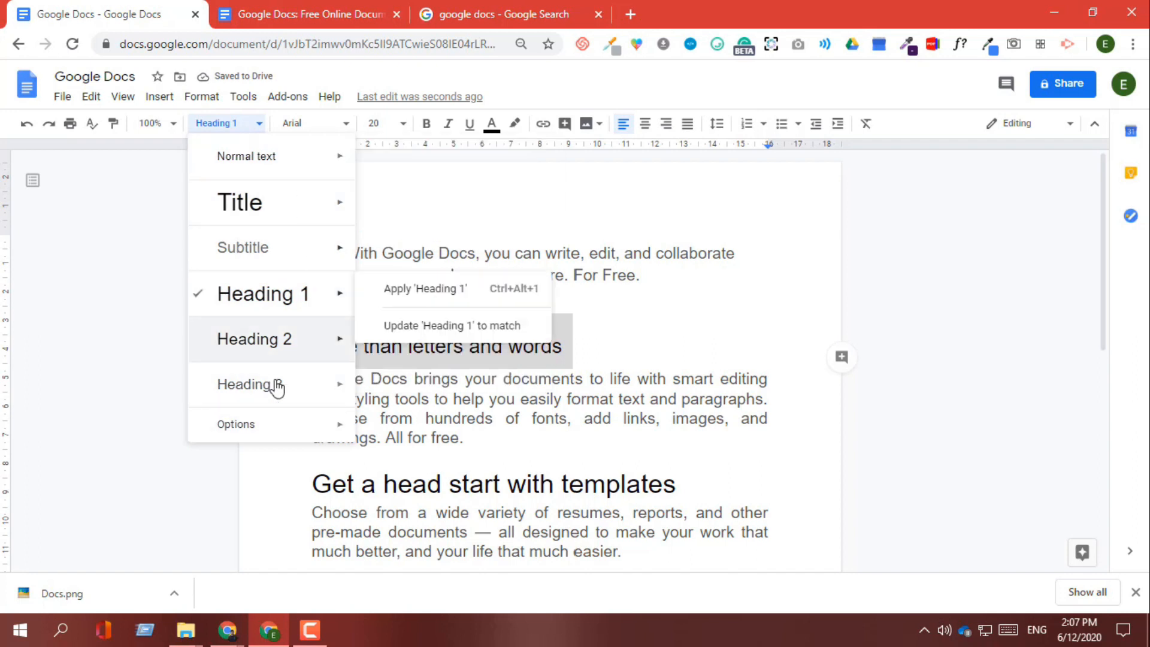
{"action": "left_click", "coordinate": [264, 215]}
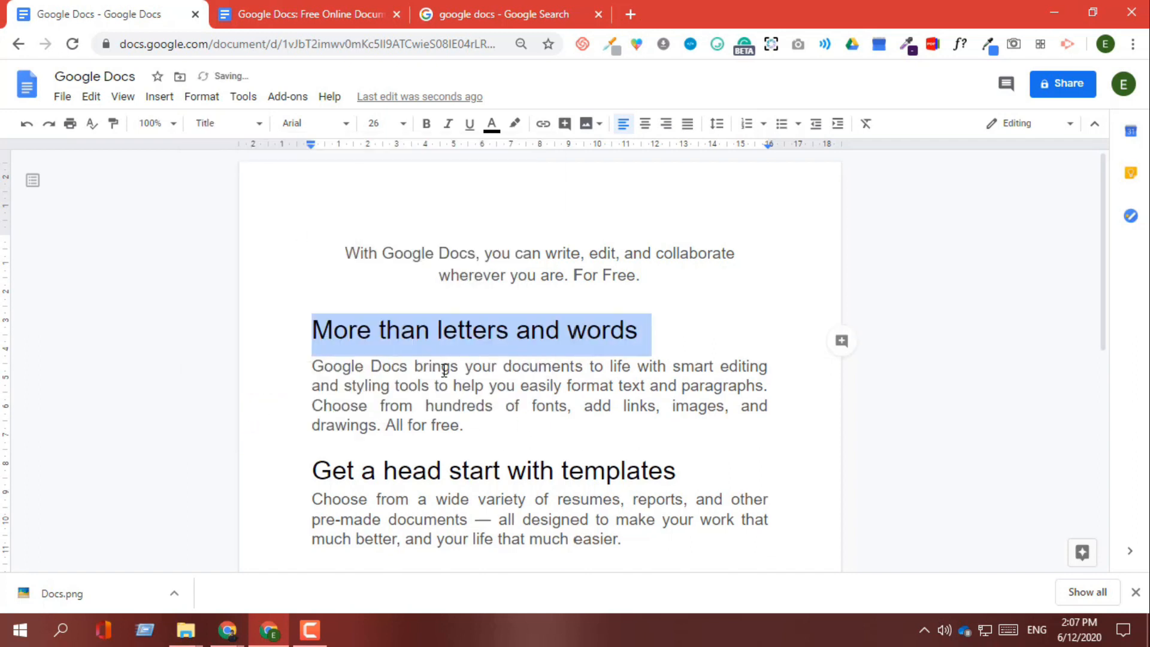
- Add the Ubuntu font from the additional fonts collection and apply it to the "More than letters and words" heading
{"action": "left_click", "coordinate": [317, 127]}
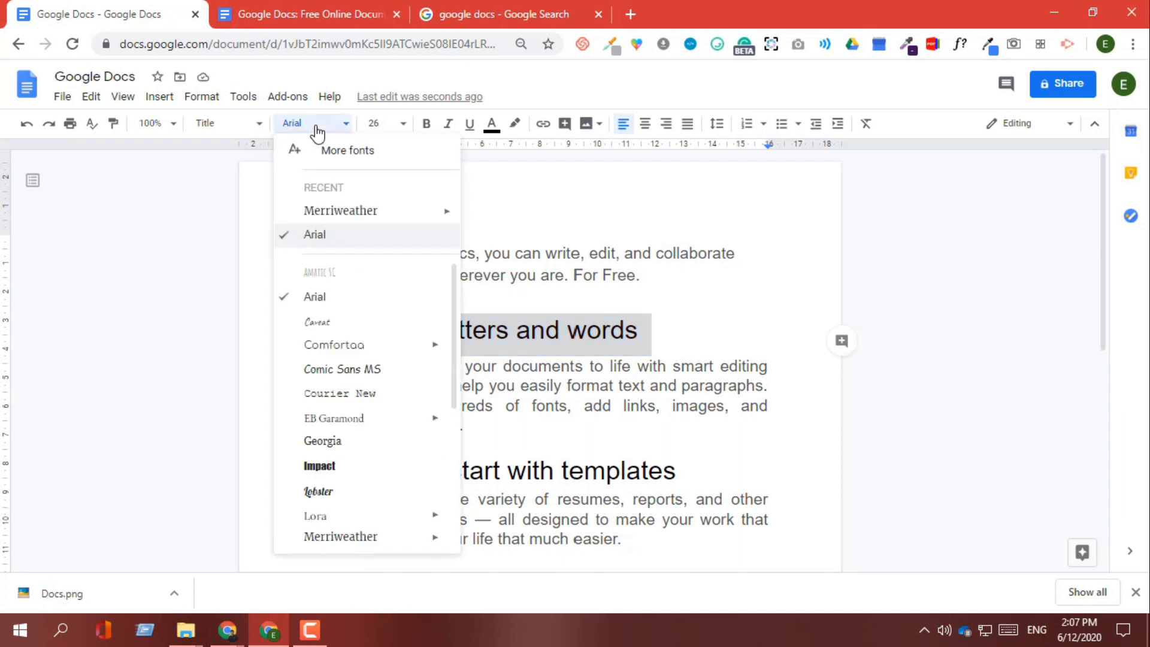
{"action": "mouse_move", "coordinate": [452, 275]}
{"action": "left_mouse_down"}
{"action": "mouse_move", "coordinate": [458, 371]}
{"action": "mouse_move", "coordinate": [467, 278]}
{"action": "mouse_move", "coordinate": [450, 277]}
{"action": "left_mouse_up"}
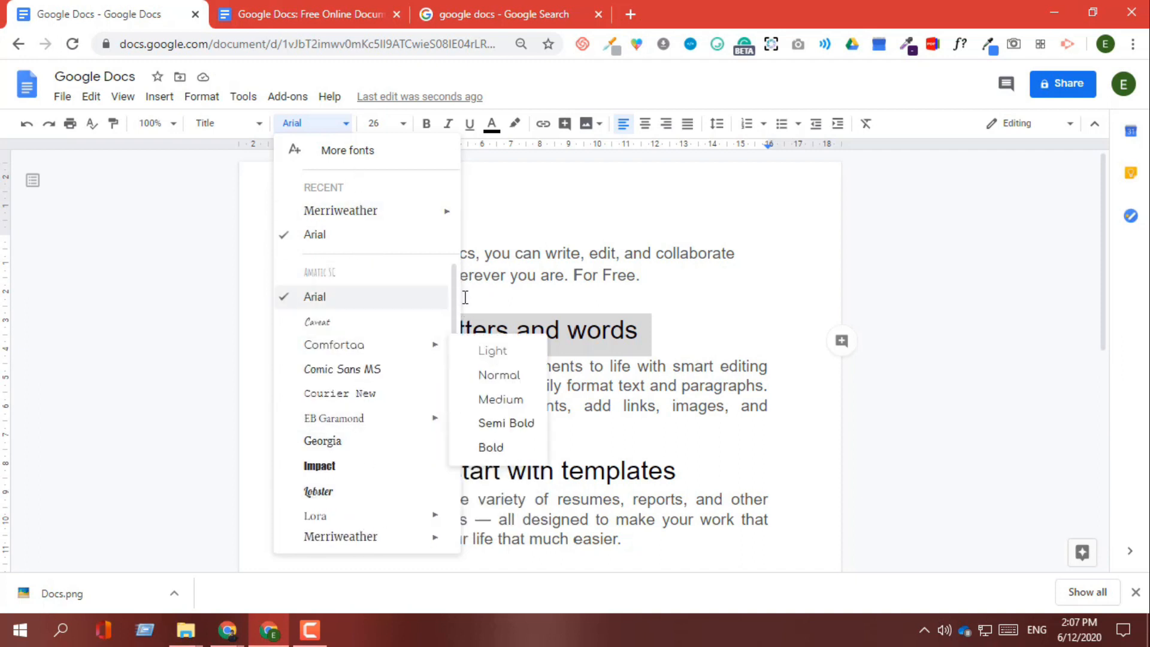
{"action": "left_click_drag", "start_coordinate": [453, 350], "coordinate": [467, 226]}
{"action": "left_click", "coordinate": [369, 155]}
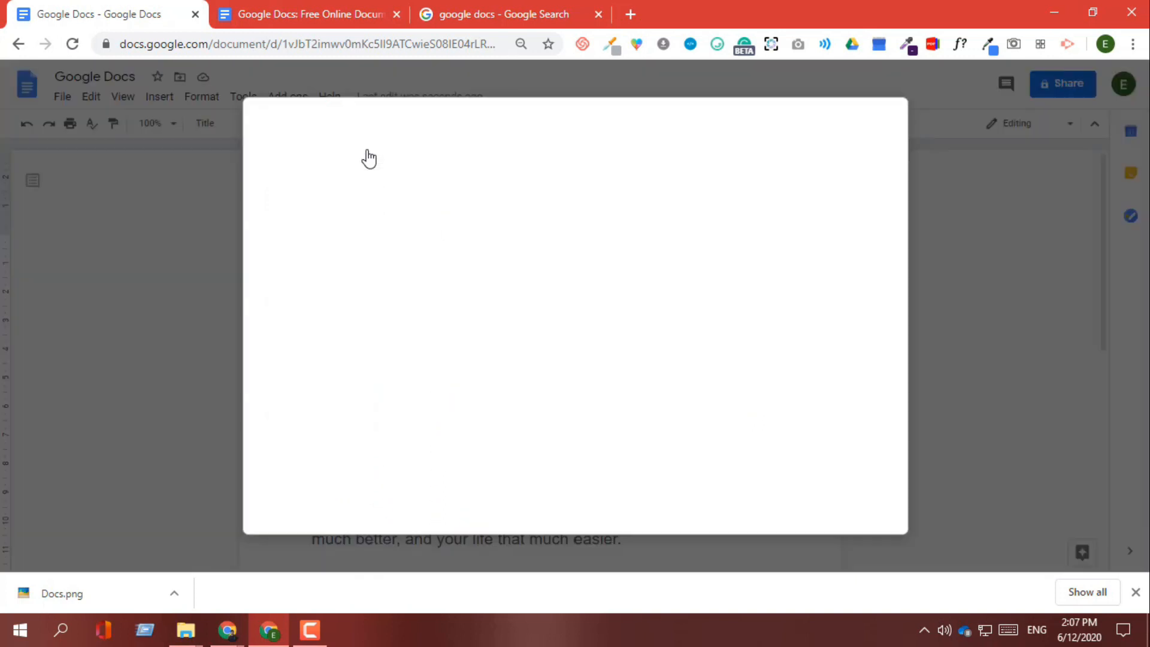
{"action": "left_click_drag", "start_coordinate": [737, 206], "coordinate": [739, 257]}
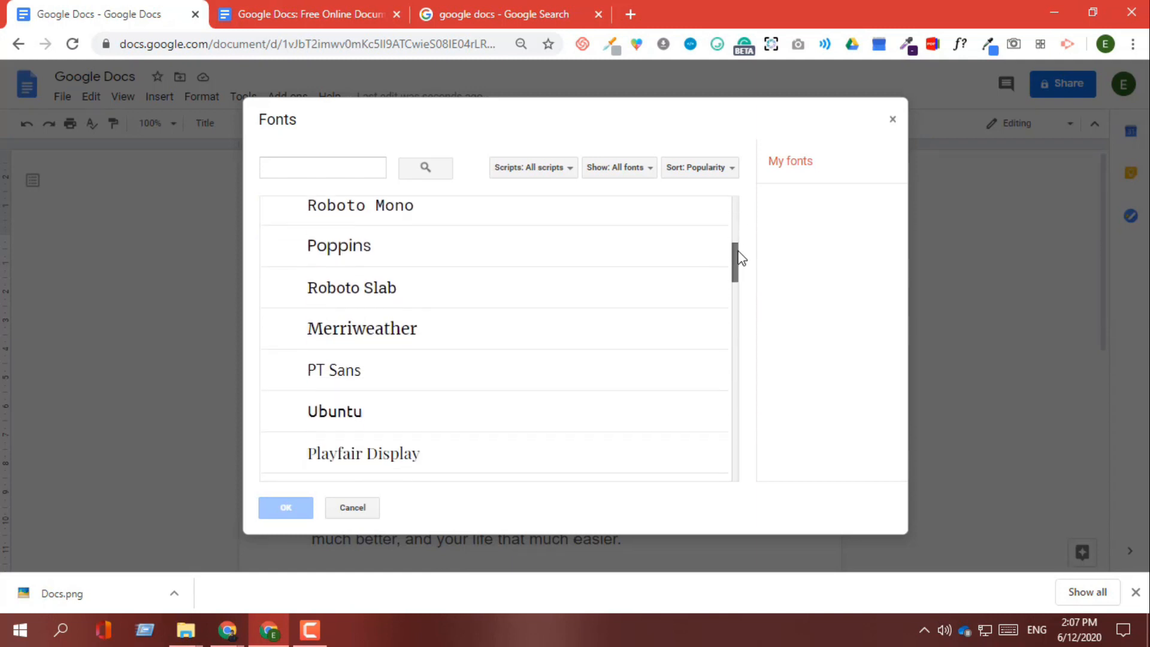
{"action": "left_click", "coordinate": [462, 411]}
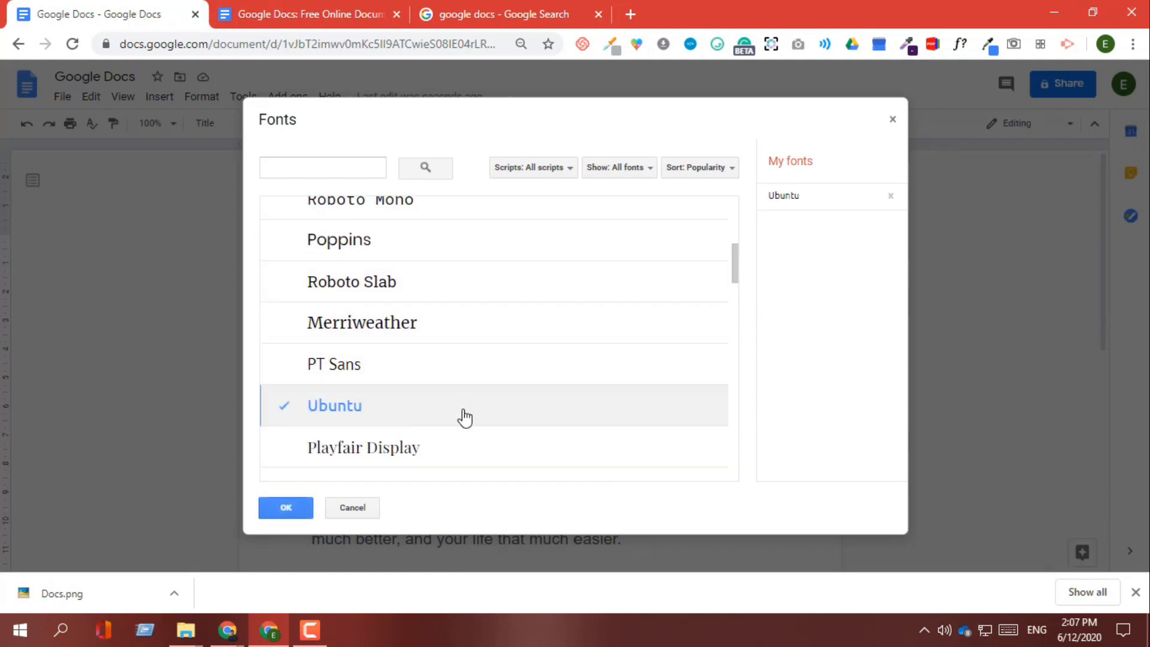
{"action": "left_click", "coordinate": [287, 508]}
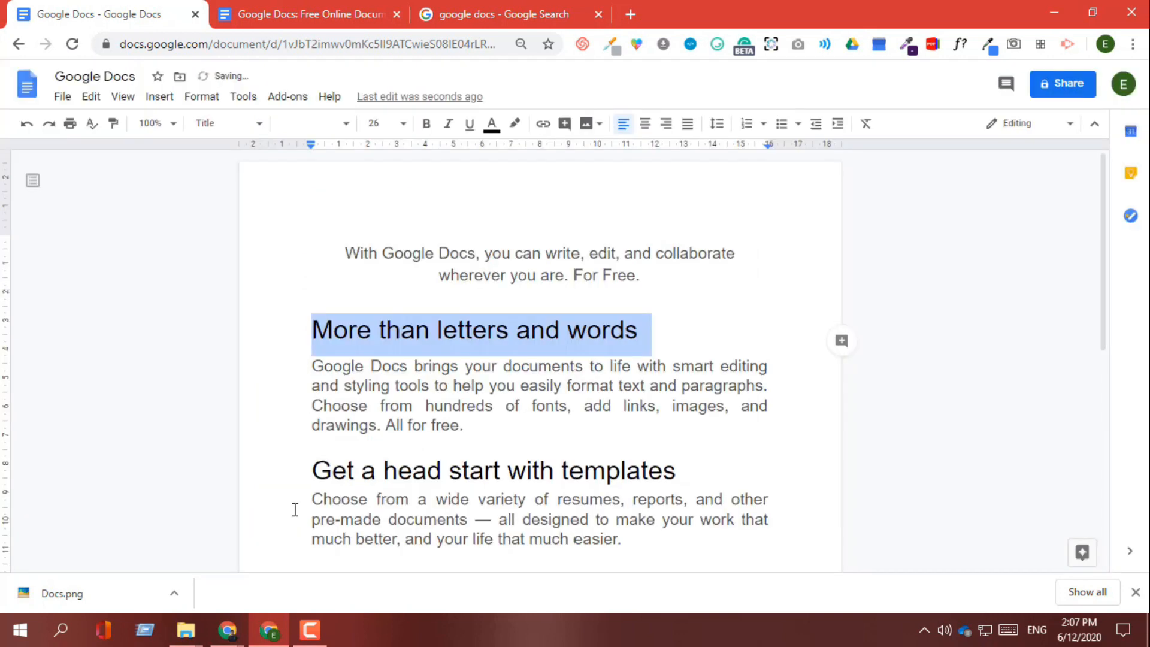
{"action": "left_click_drag", "start_coordinate": [317, 344], "coordinate": [655, 317]}
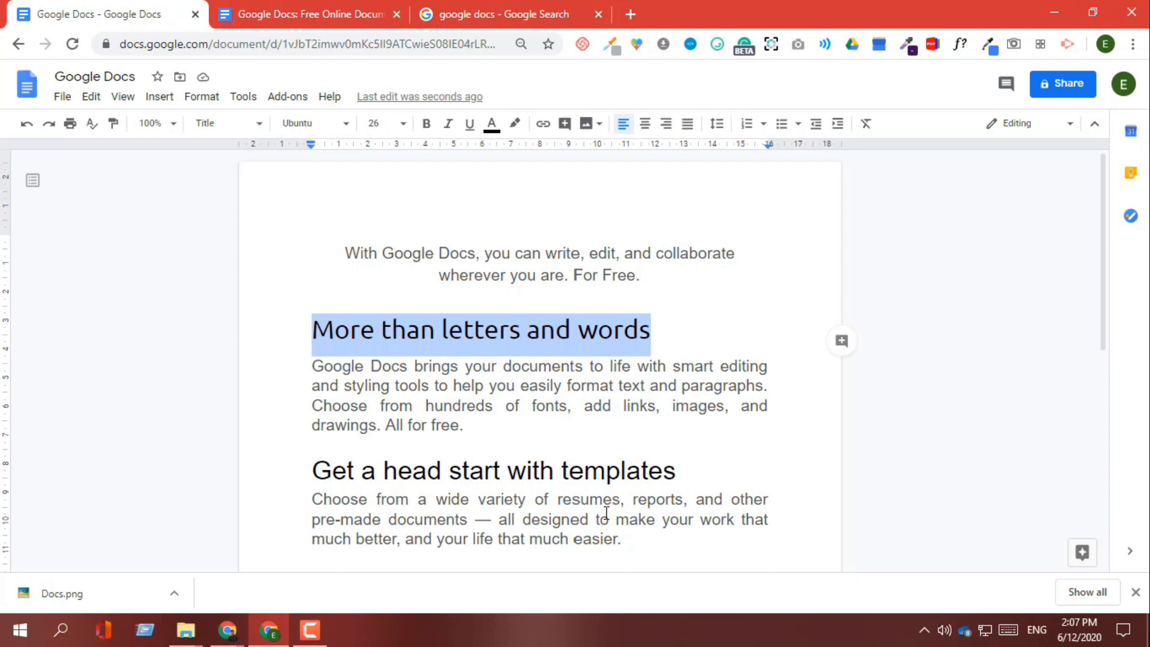
- Try font size 30 on the centred introductory paragraph and set its font size to 18
{"action": "left_click", "coordinate": [376, 123]}
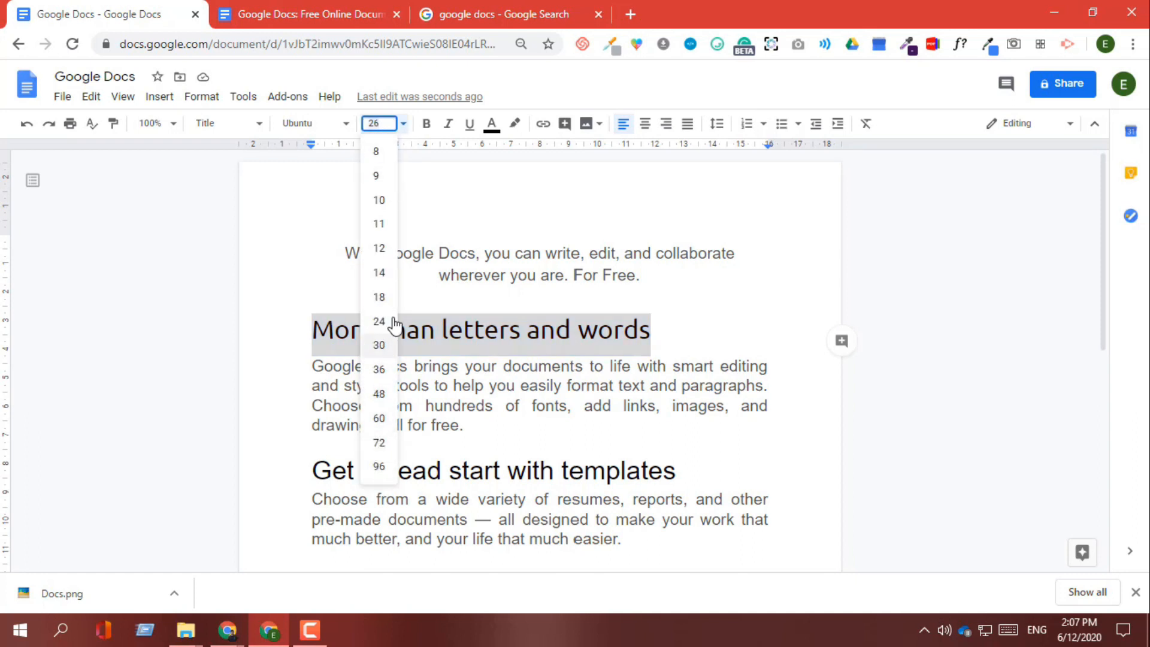
{"action": "left_click", "coordinate": [401, 126]}
{"action": "left_click_drag", "start_coordinate": [645, 275], "coordinate": [313, 232]}
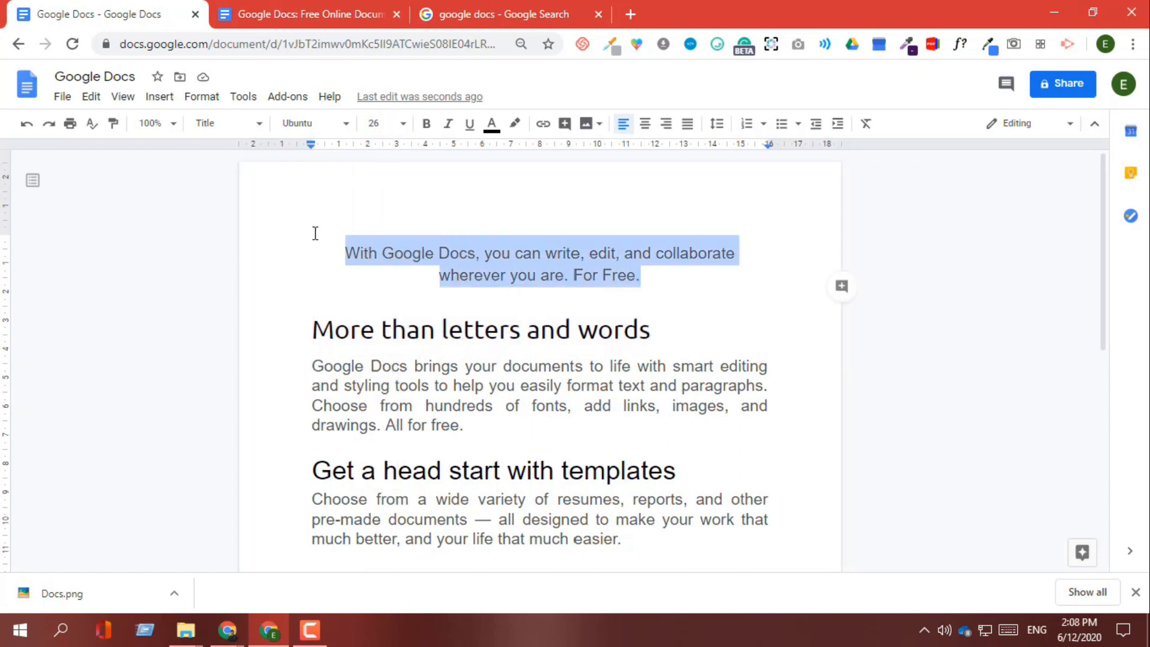
{"action": "left_click", "coordinate": [401, 124]}
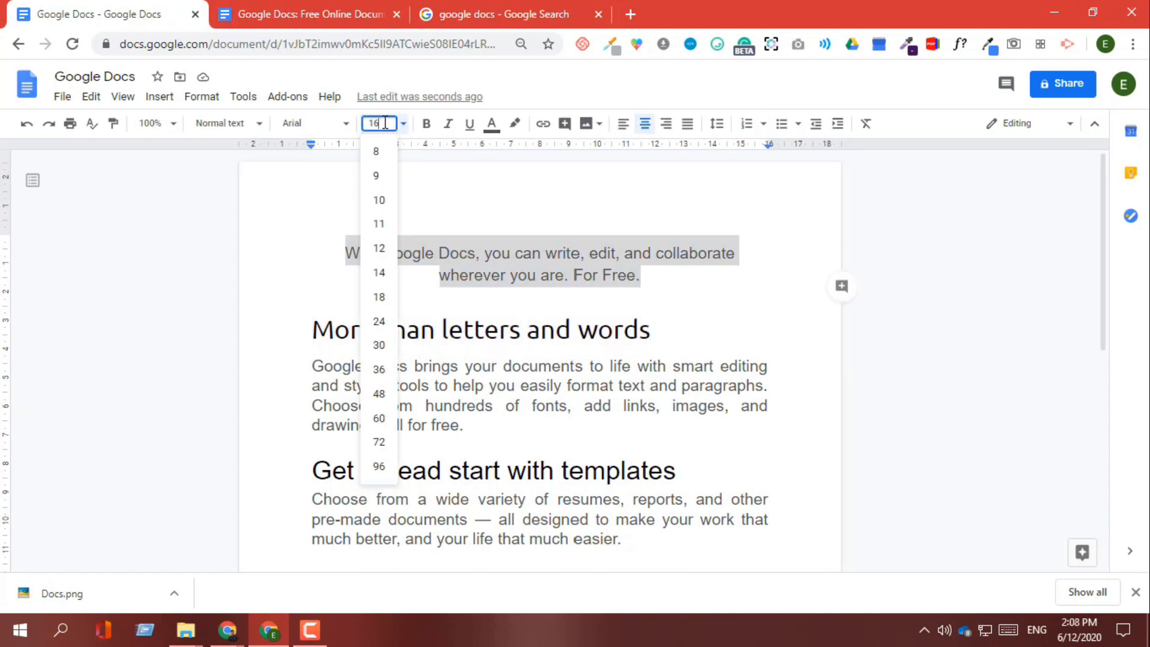
{"action": "left_click", "coordinate": [378, 347]}
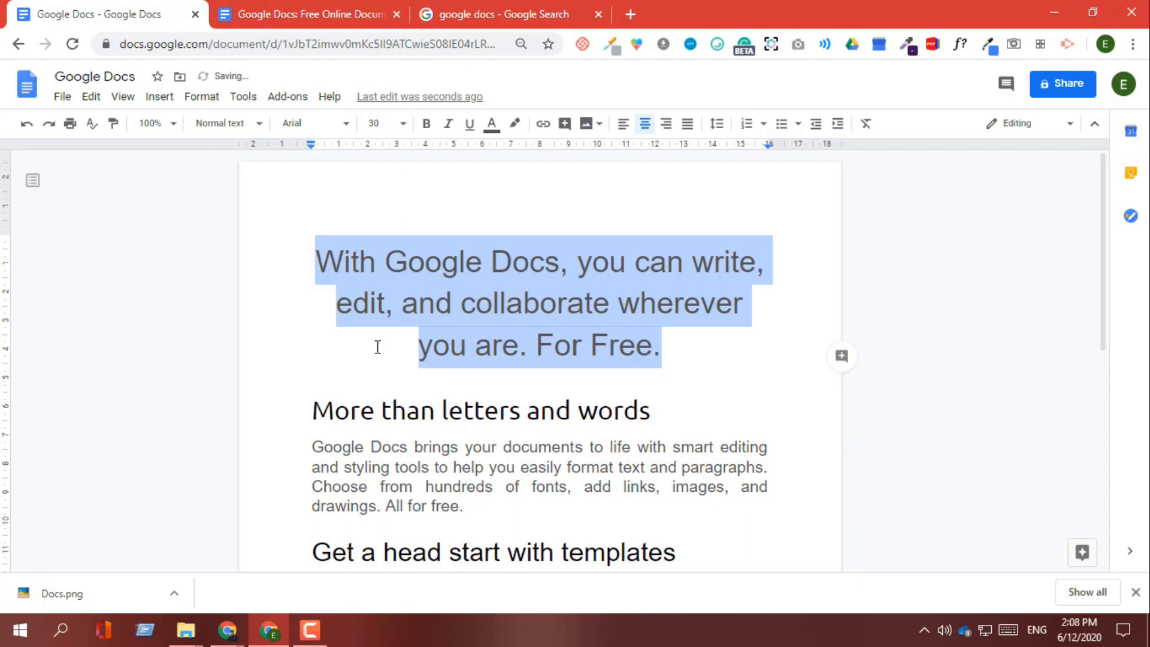
{"action": "left_click", "coordinate": [376, 123]}
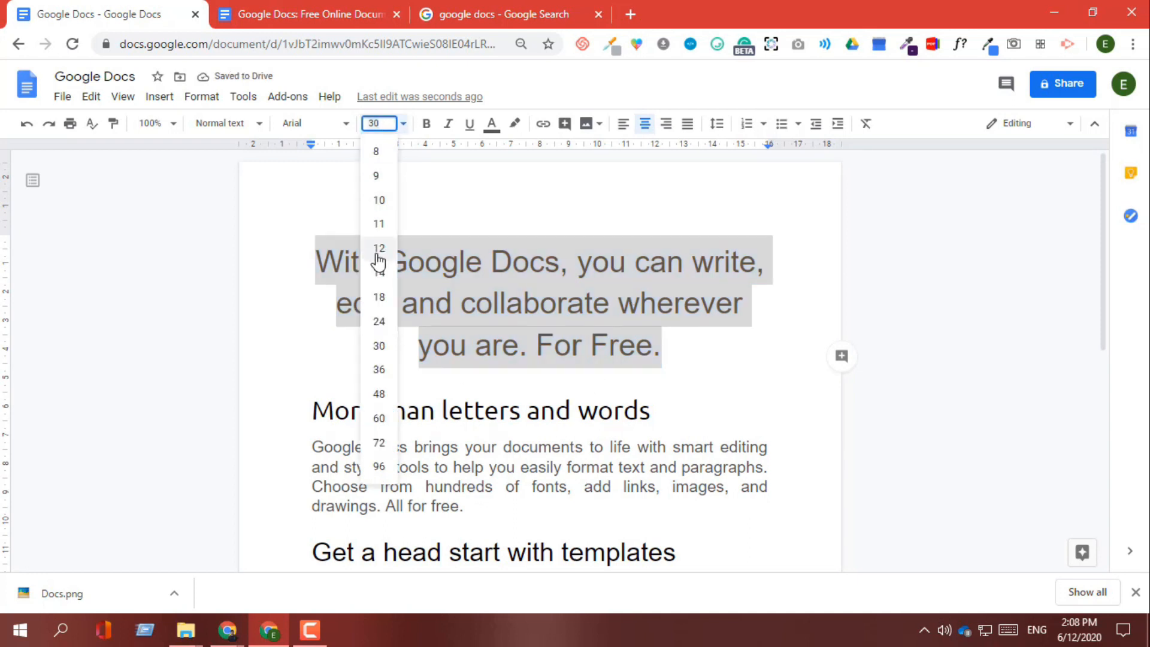
{"action": "left_click", "coordinate": [379, 296]}
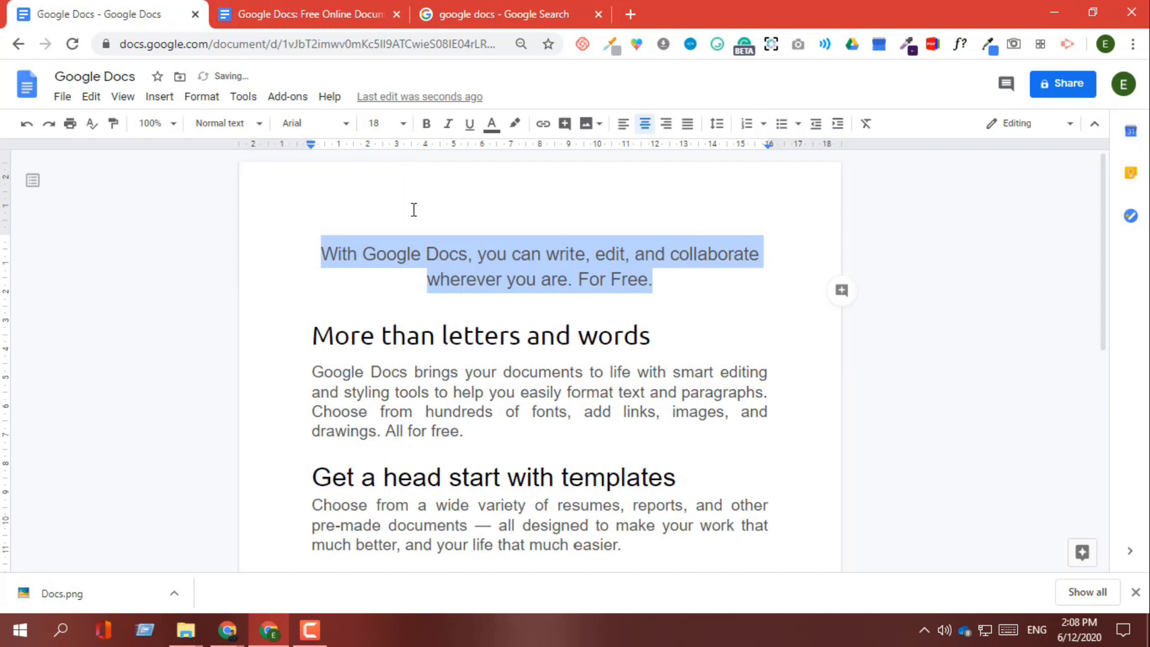
- Make the introductory paragraph bold, switch italic on and off, and underline the text
{"action": "left_click", "coordinate": [426, 124]}
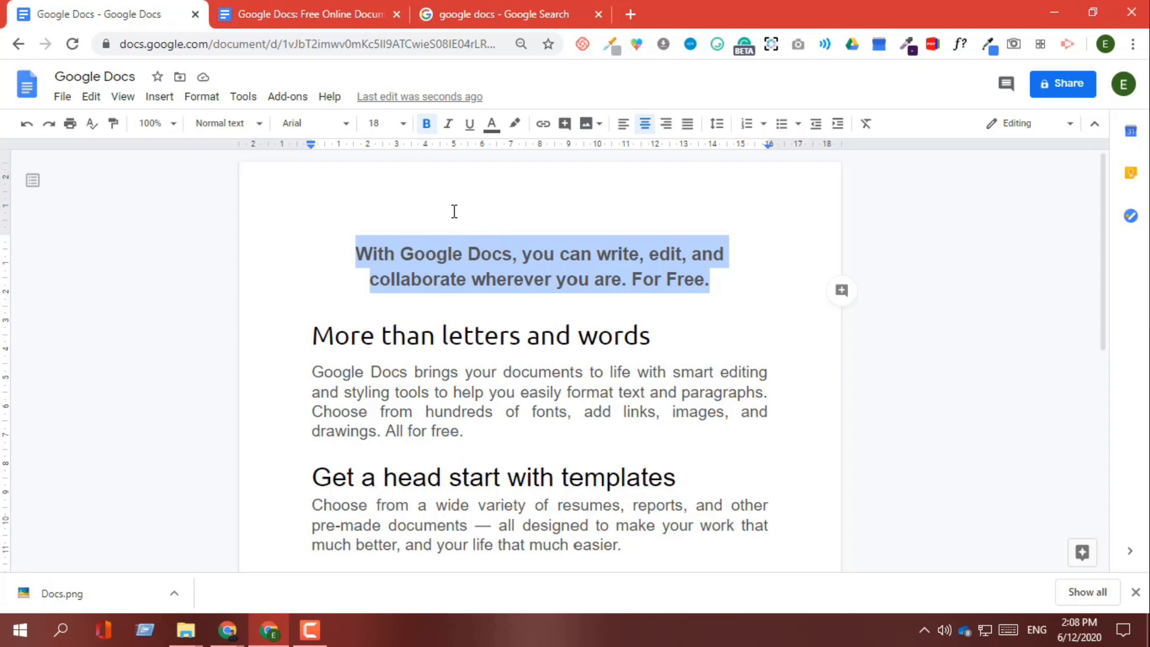
{"action": "left_click", "coordinate": [450, 124]}
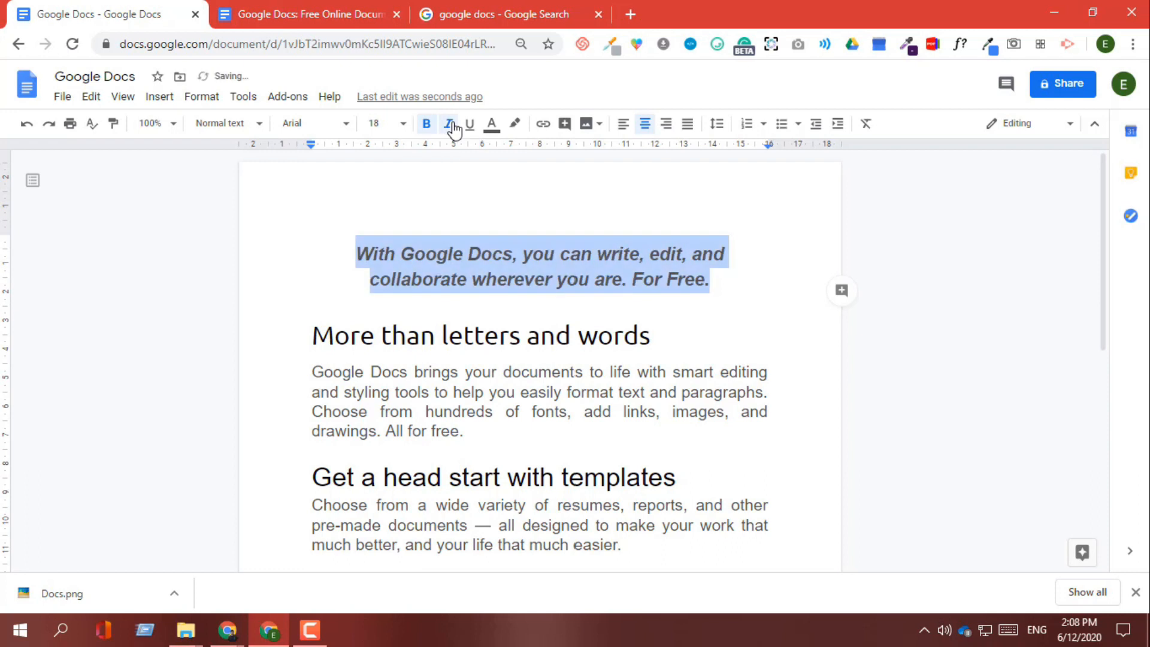
{"action": "left_click", "coordinate": [453, 126]}
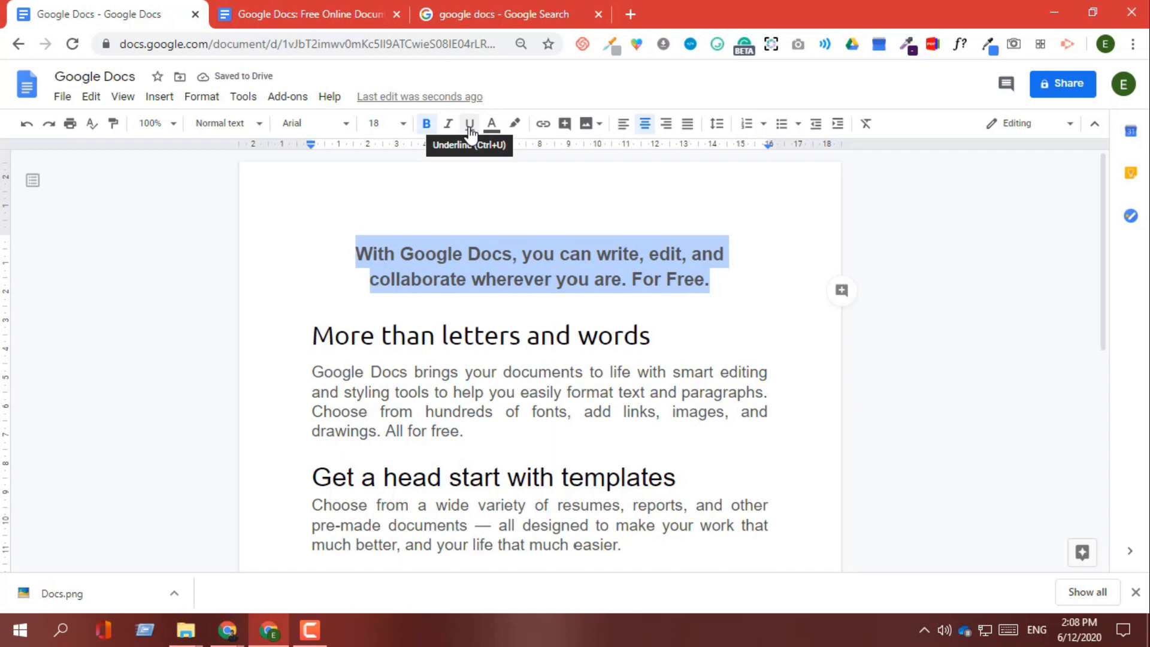
{"action": "left_click", "coordinate": [470, 127]}
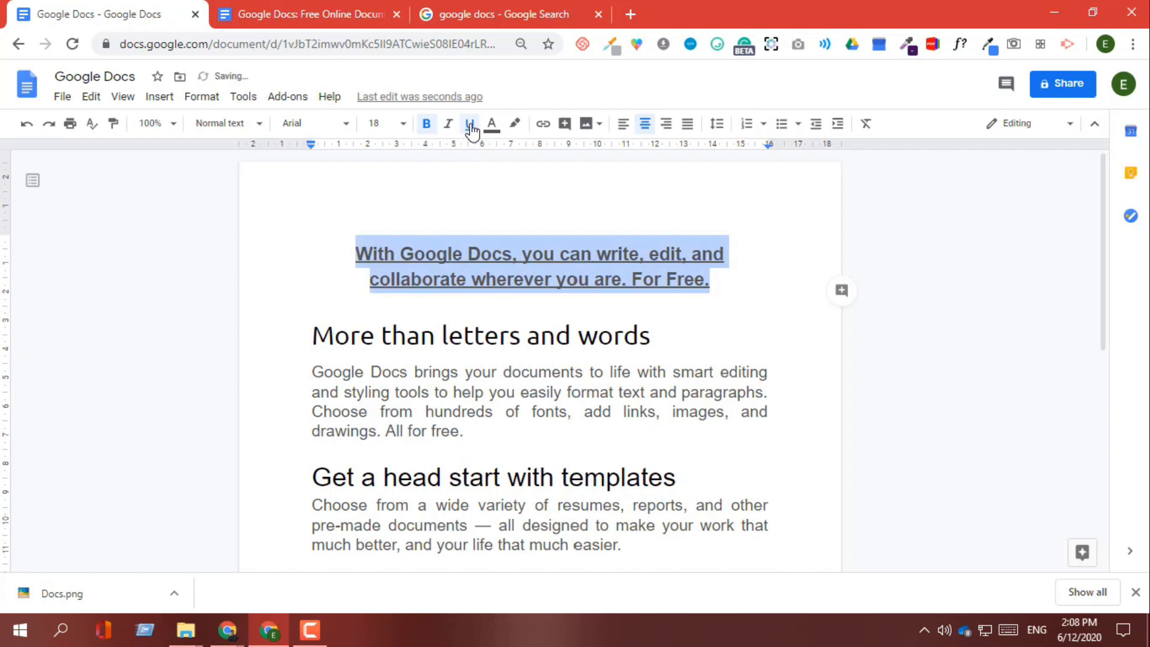
- Try red and a dark blue as the text colour of the introductory paragraph
{"action": "left_click_drag", "start_coordinate": [713, 281], "coordinate": [356, 254]}
{"action": "left_click", "coordinate": [494, 129]}
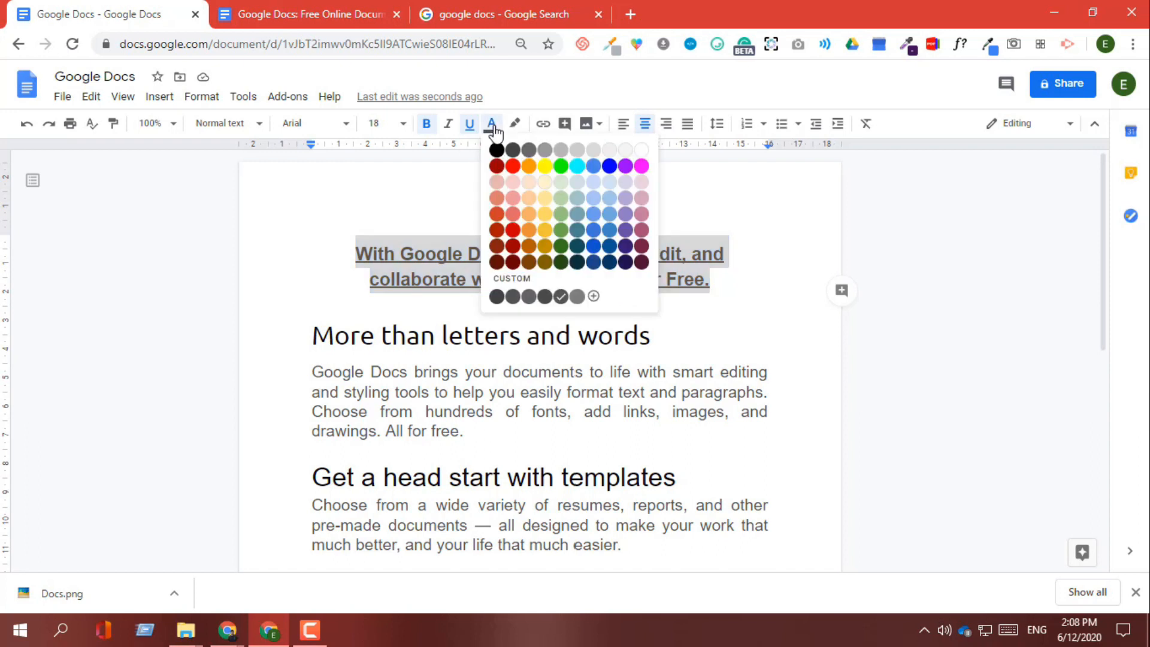
{"action": "left_click", "coordinate": [513, 166]}
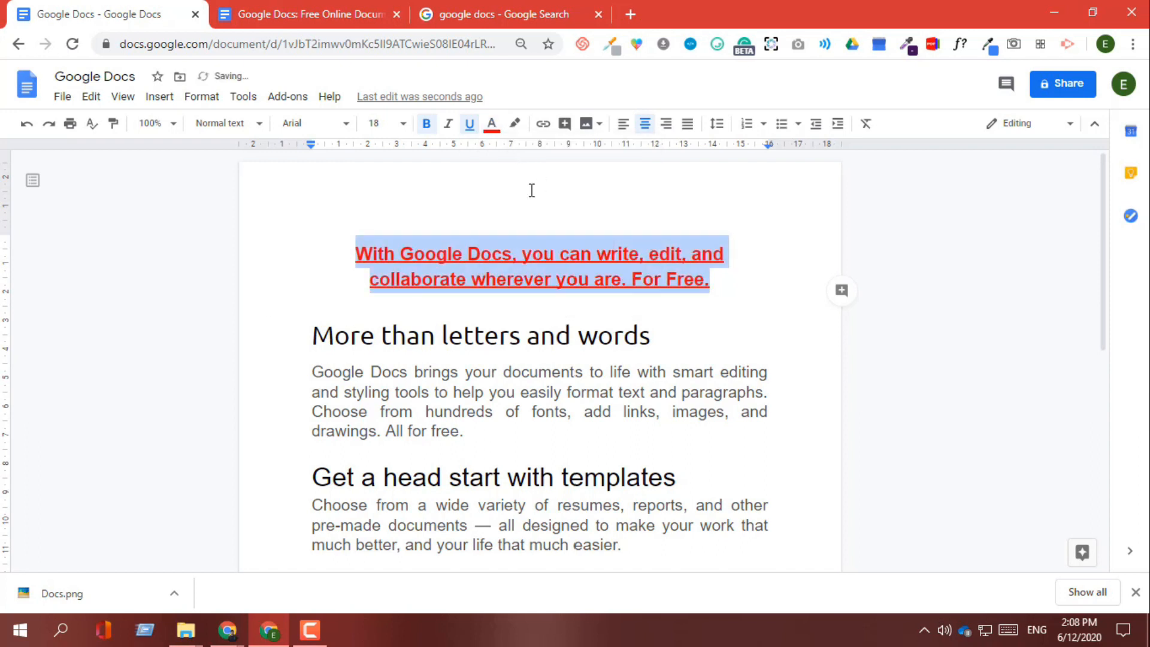
{"action": "left_click", "coordinate": [491, 127]}
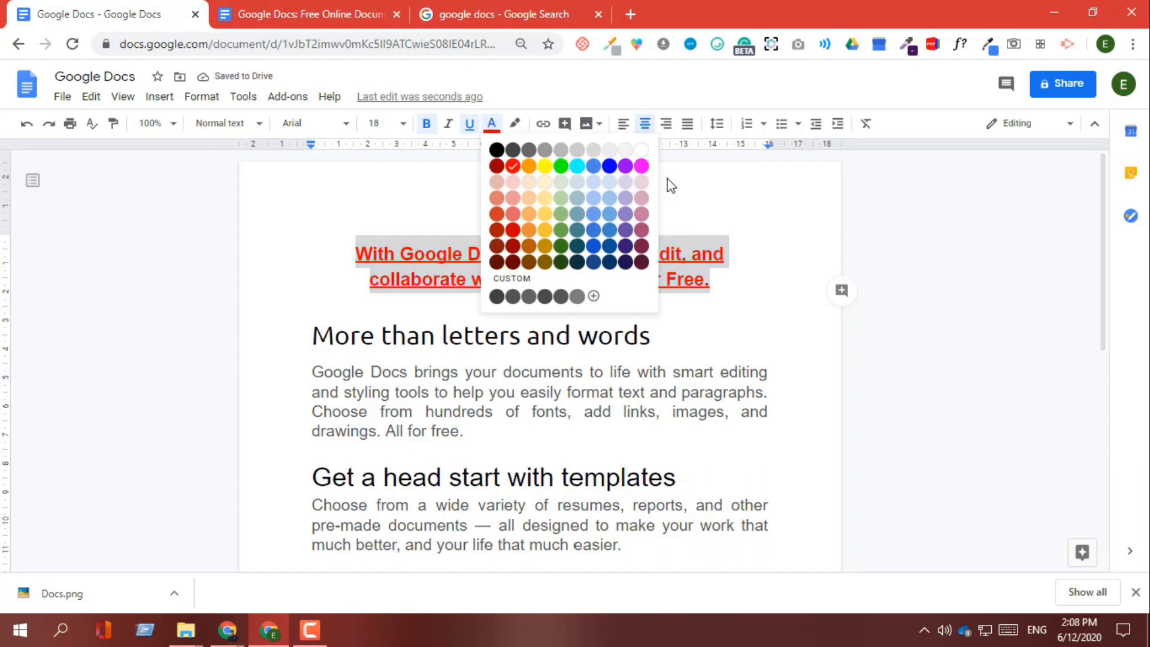
{"action": "left_click", "coordinate": [593, 256]}
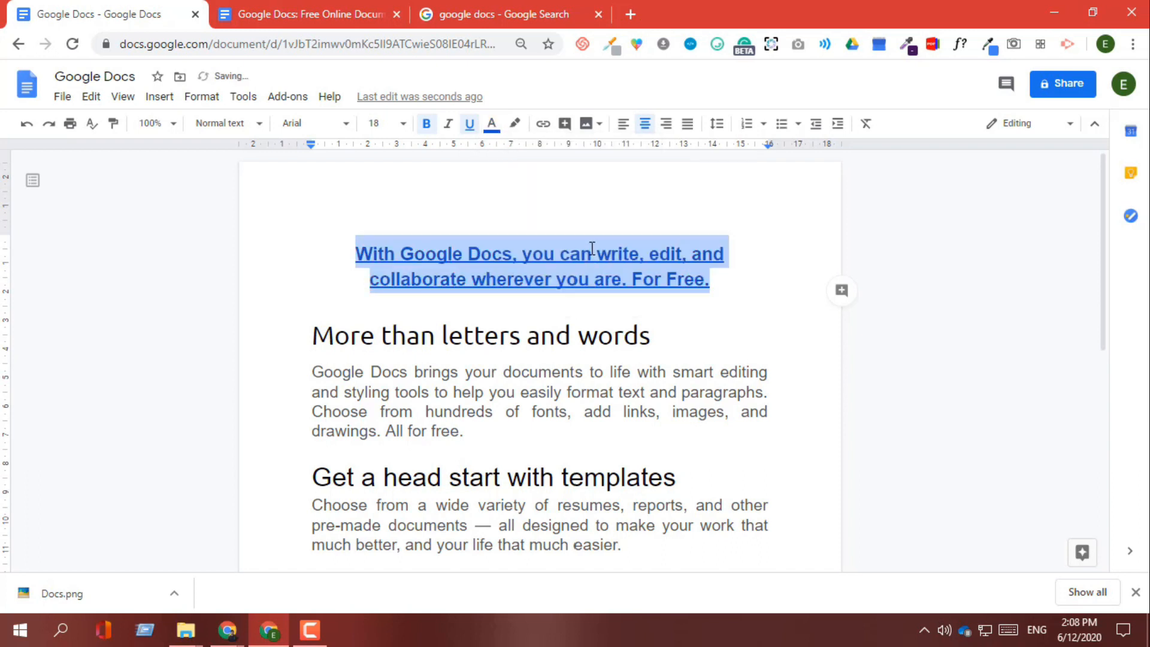
- Create the custom magenta colour #af00a4 and apply it to the introductory paragraph's text
{"action": "left_click", "coordinate": [494, 125]}
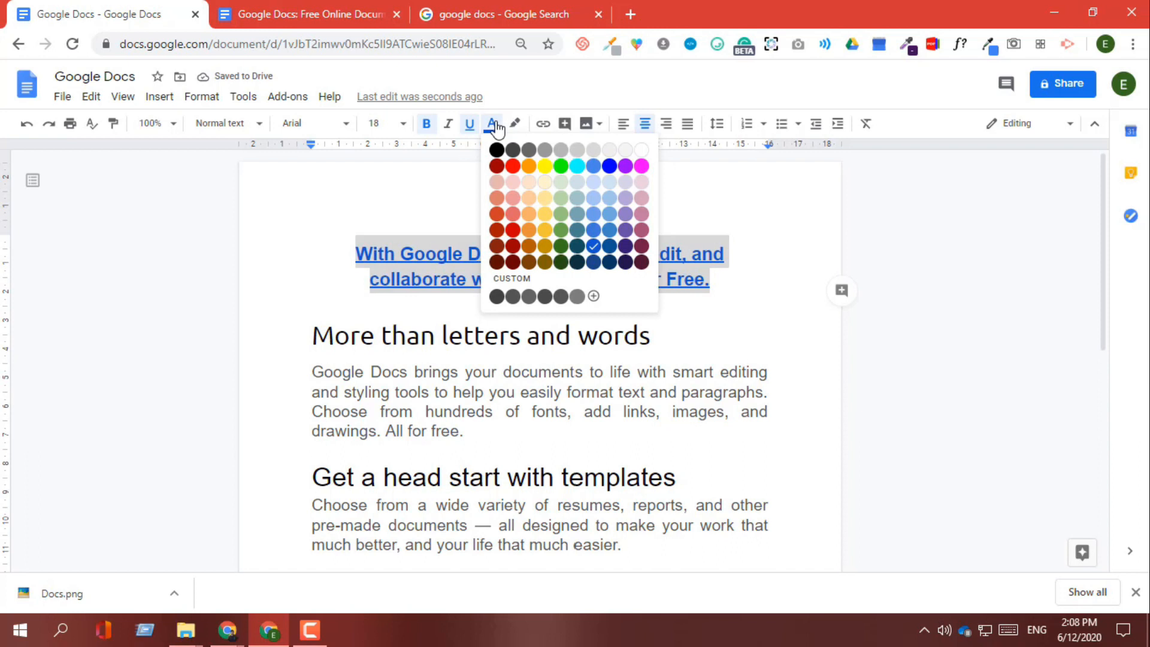
{"action": "left_click", "coordinate": [594, 299]}
{"action": "left_click_drag", "start_coordinate": [586, 389], "coordinate": [623, 398]}
{"action": "mouse_move", "coordinate": [652, 298]}
{"action": "left_mouse_down"}
{"action": "mouse_move", "coordinate": [663, 308]}
{"action": "mouse_move", "coordinate": [658, 277]}
{"action": "left_mouse_up"}
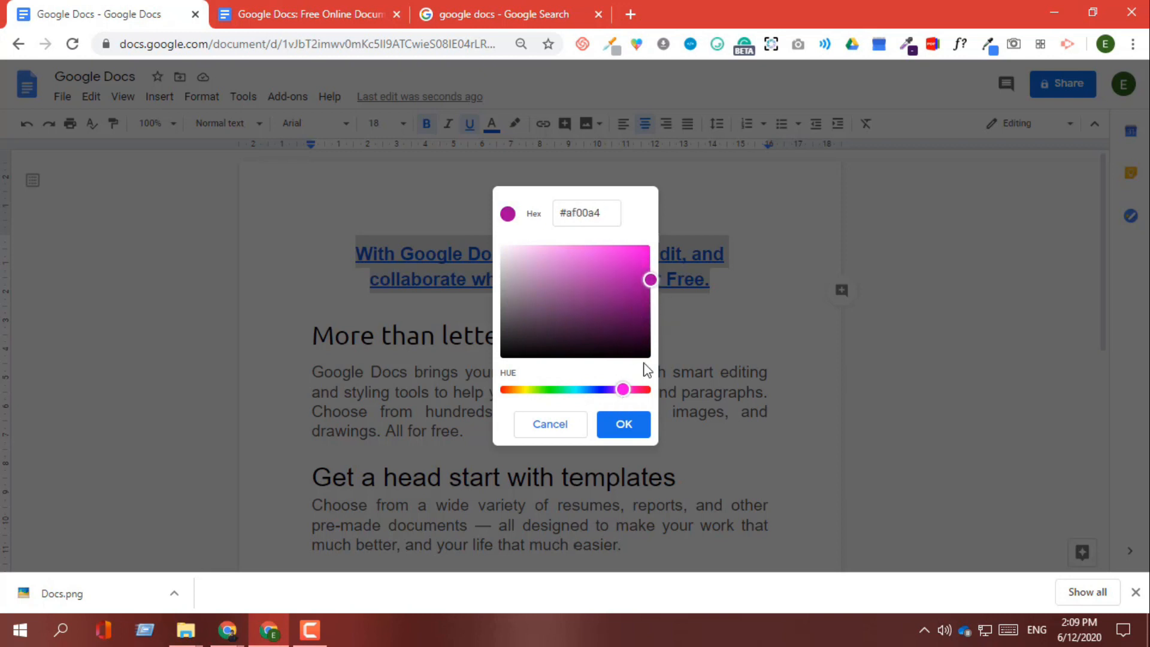
{"action": "left_click", "coordinate": [624, 424]}
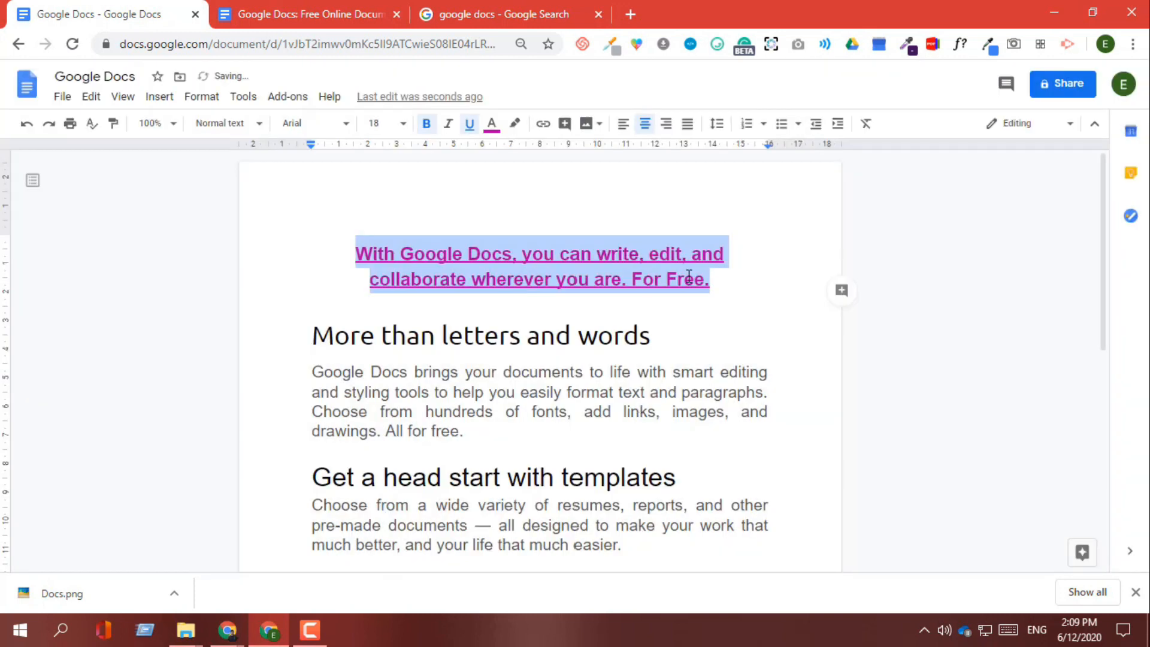
- Highlight the whole introductory paragraph in yellow
{"action": "left_click_drag", "start_coordinate": [716, 279], "coordinate": [360, 241]}
{"action": "left_click", "coordinate": [519, 126]}
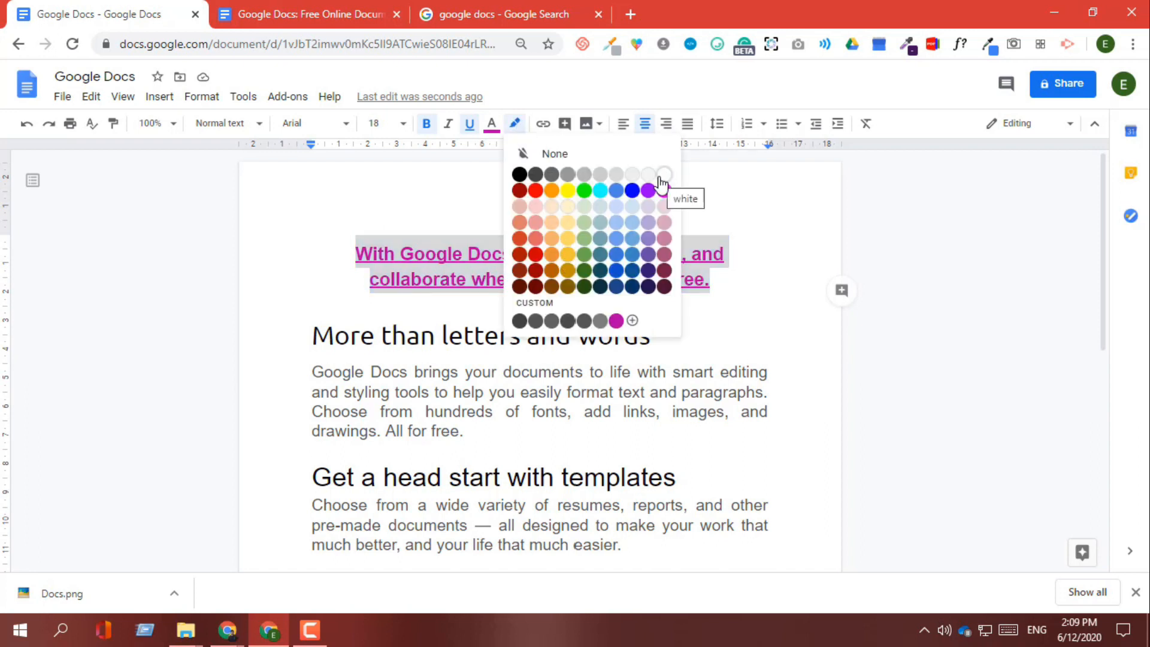
{"action": "left_click", "coordinate": [567, 191]}
{"action": "left_click", "coordinate": [613, 299]}
- Remove the yellow highlight from the whole introductory paragraph
{"action": "left_click_drag", "start_coordinate": [719, 295], "coordinate": [354, 251]}
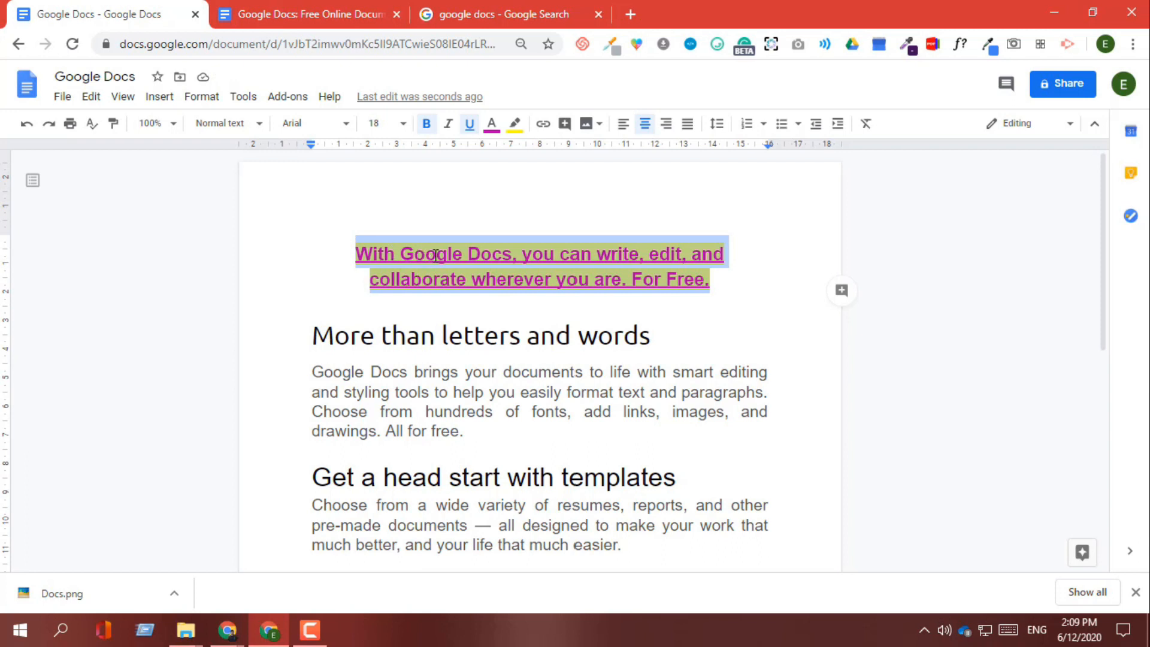
{"action": "left_click", "coordinate": [514, 124]}
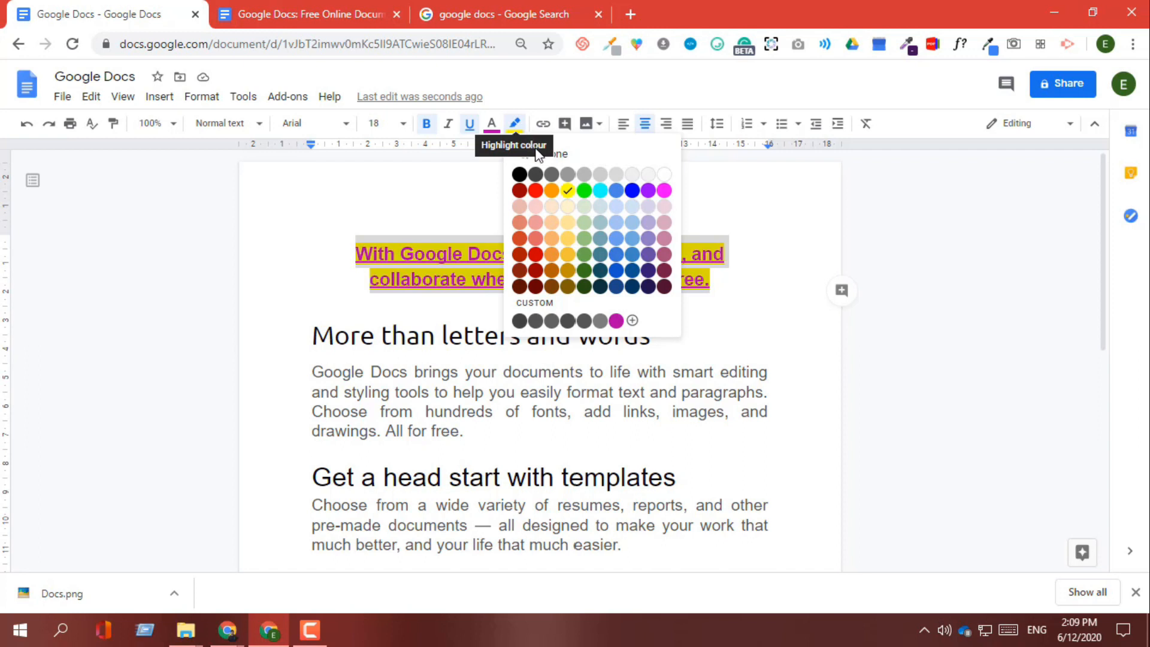
{"action": "left_click", "coordinate": [609, 157]}
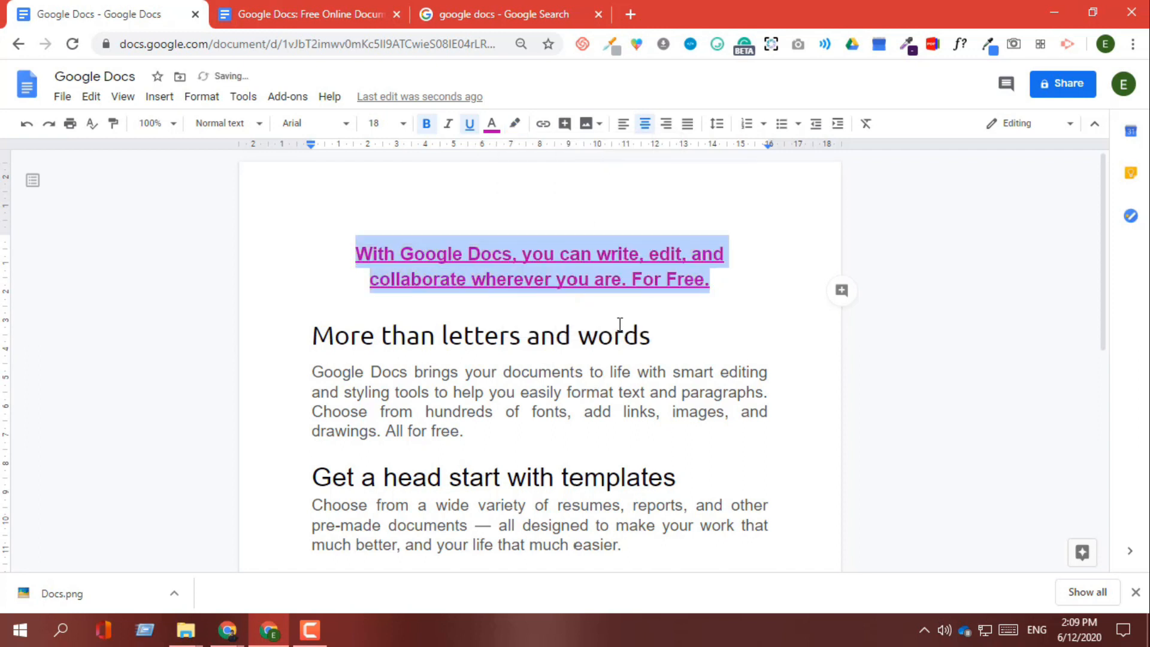
{"action": "left_click", "coordinate": [718, 278]}
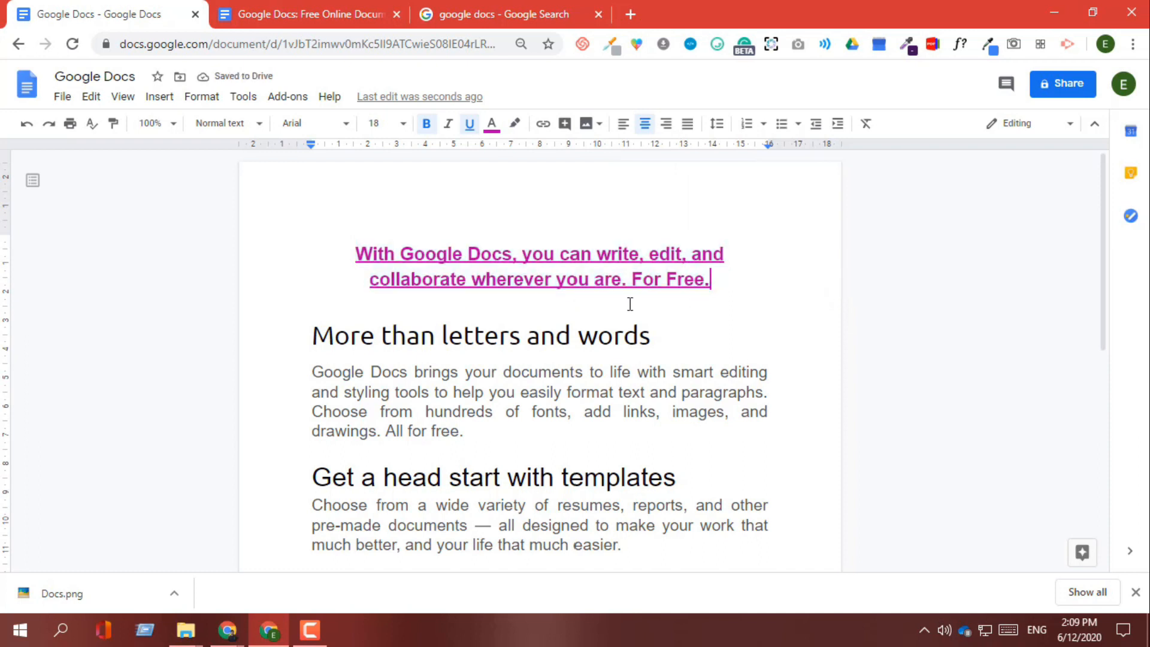
- Undo the highlight removal on the introductory paragraph and redo it
{"action": "left_click", "coordinate": [26, 128]}
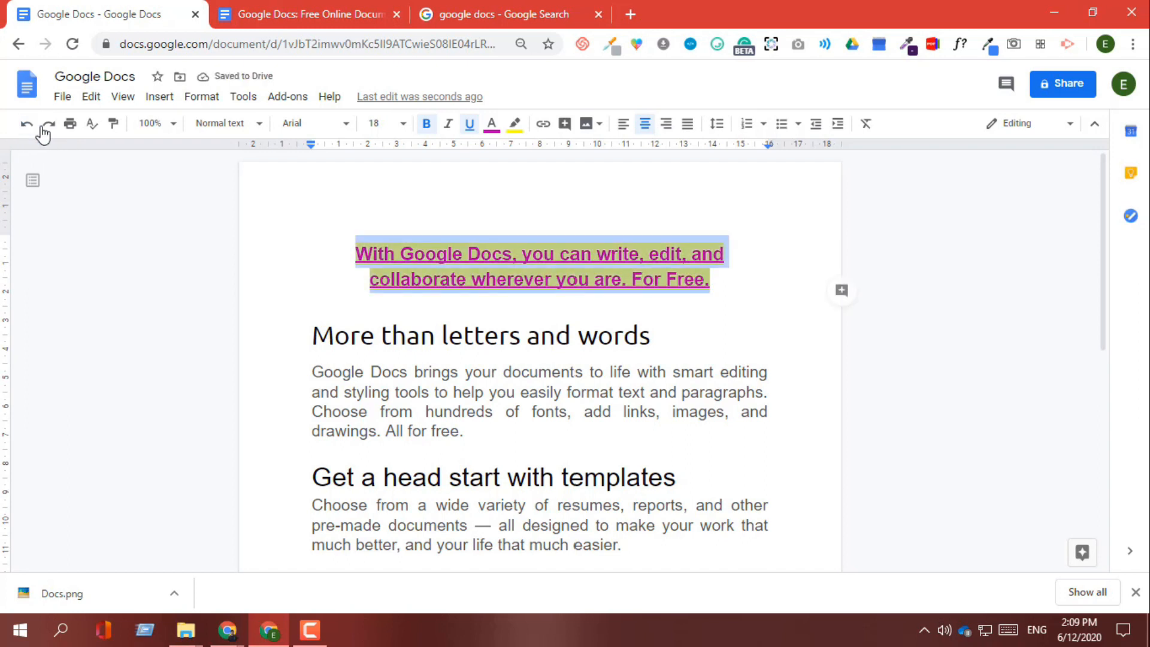
{"action": "left_click", "coordinate": [49, 127]}
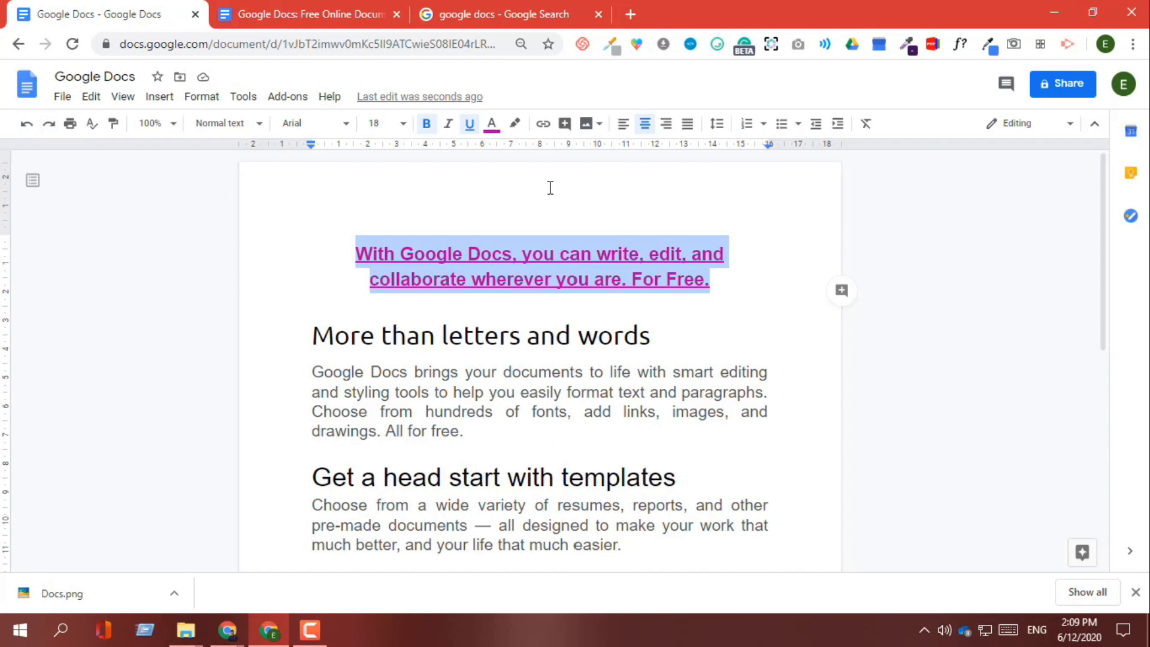
{"action": "left_click", "coordinate": [542, 308]}
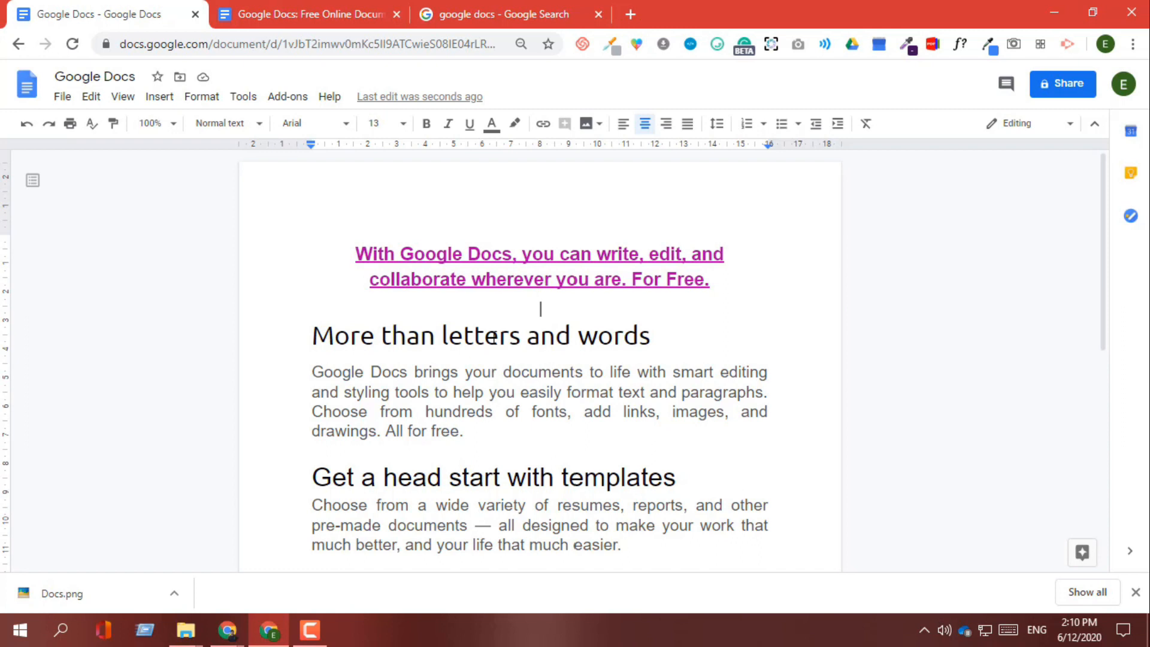
- Copy the docs.google.com portion of the document's web address
{"action": "left_click_drag", "start_coordinate": [514, 253], "coordinate": [420, 256]}
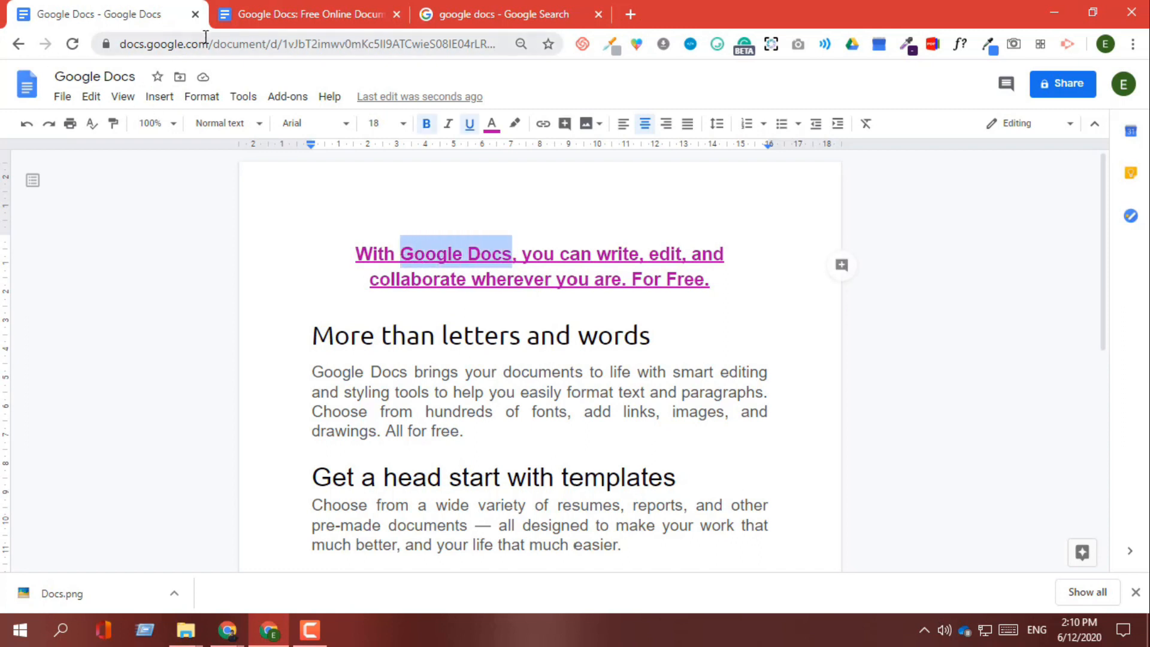
{"action": "left_click_drag", "start_coordinate": [211, 44], "coordinate": [118, 46]}
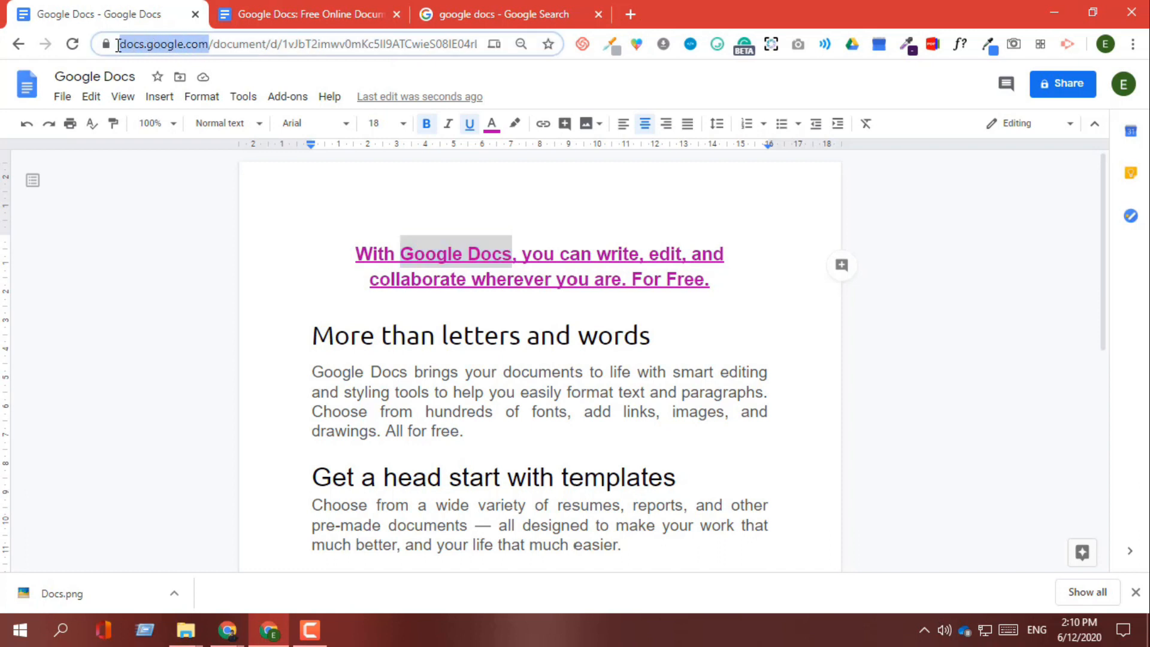
{"action": "right_click", "coordinate": [167, 38]}
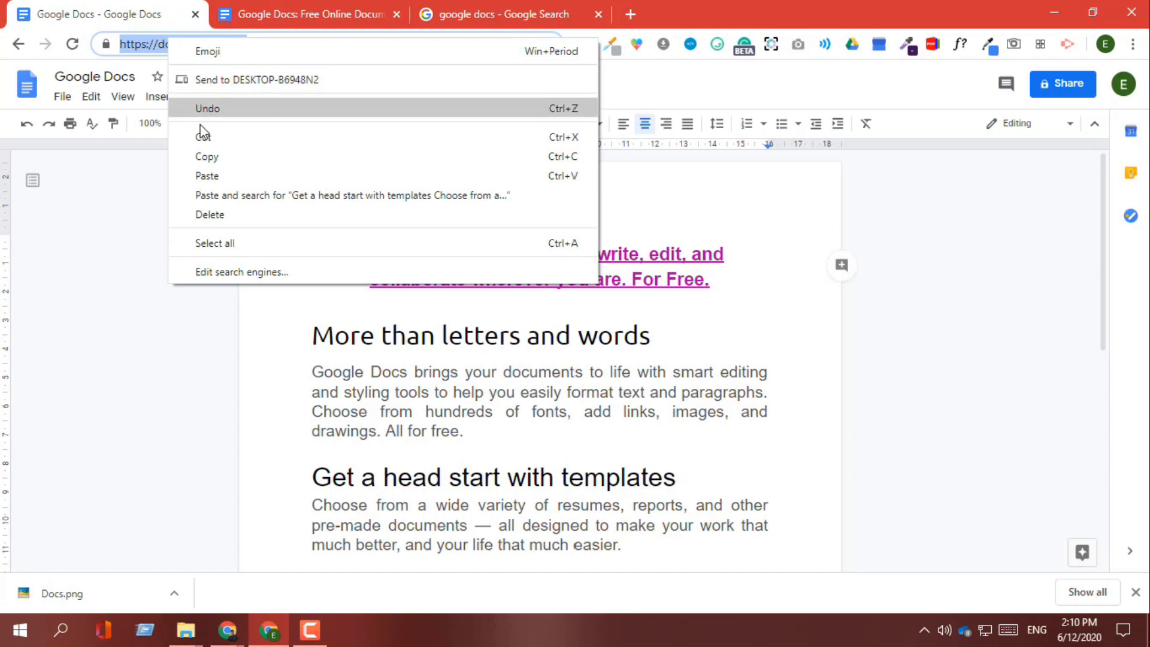
{"action": "left_click", "coordinate": [206, 156]}
{"action": "left_click", "coordinate": [513, 255]}
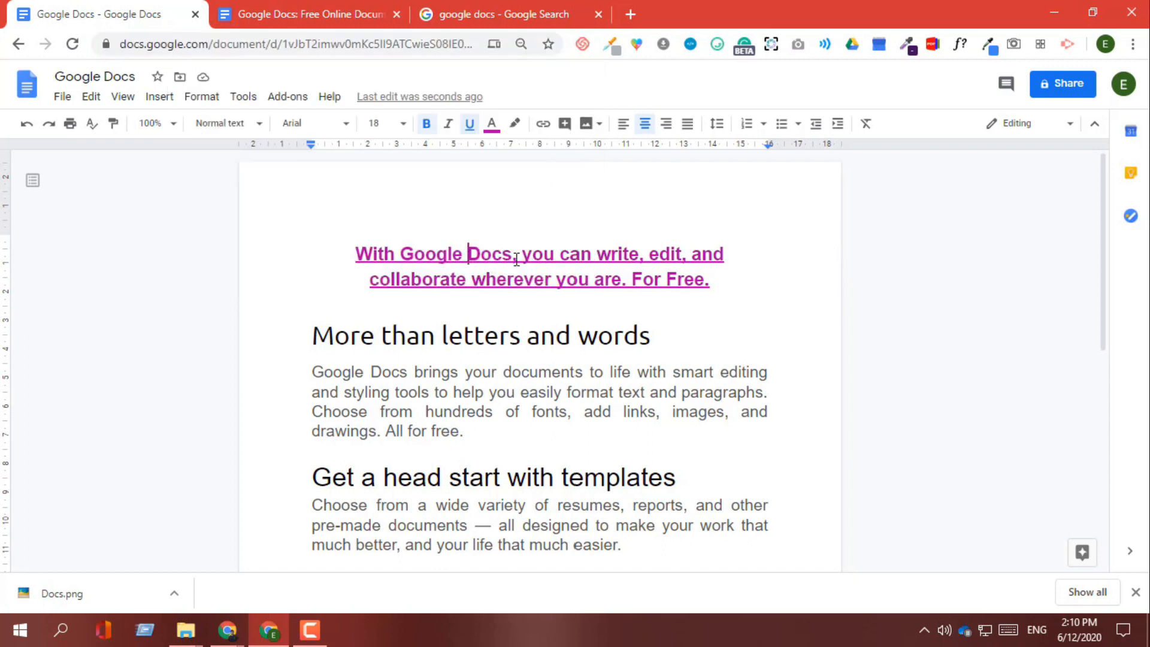
{"action": "left_click_drag", "start_coordinate": [513, 255], "coordinate": [404, 262]}
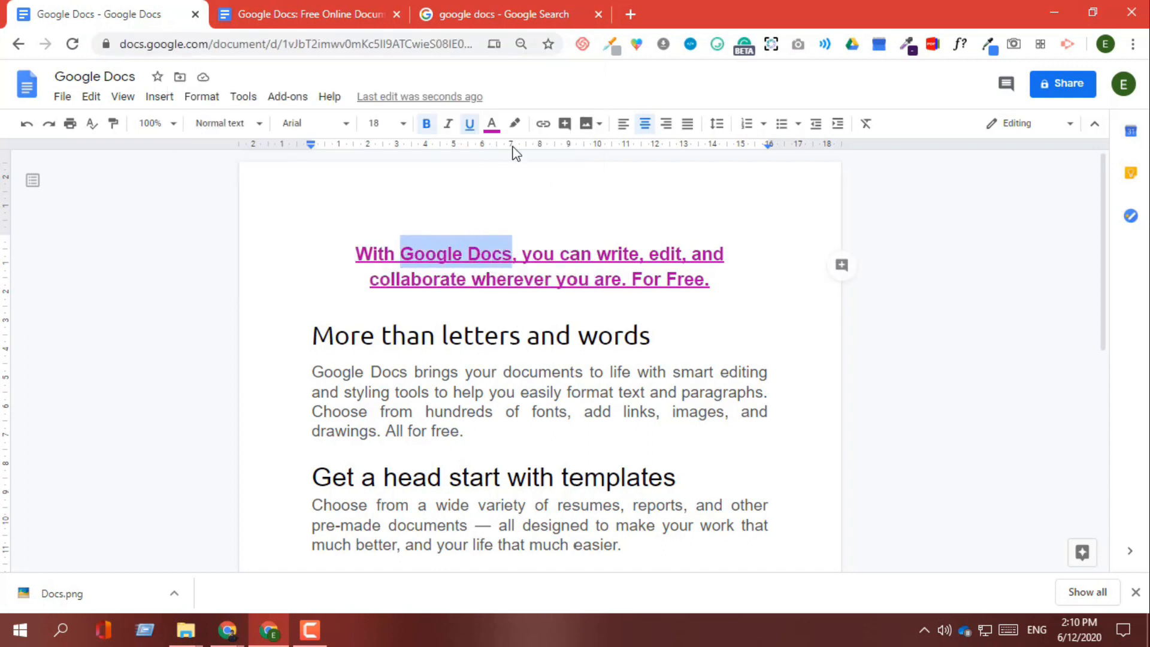
{"action": "left_click", "coordinate": [544, 126]}
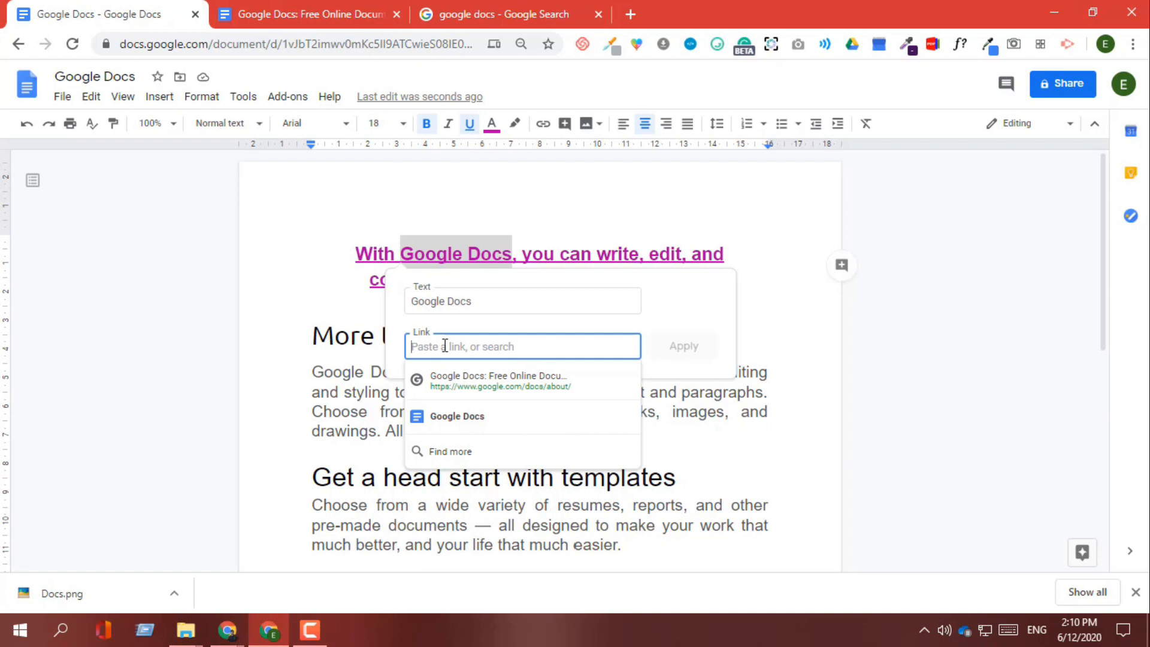
{"action": "key", "text": "ctrl+v"}
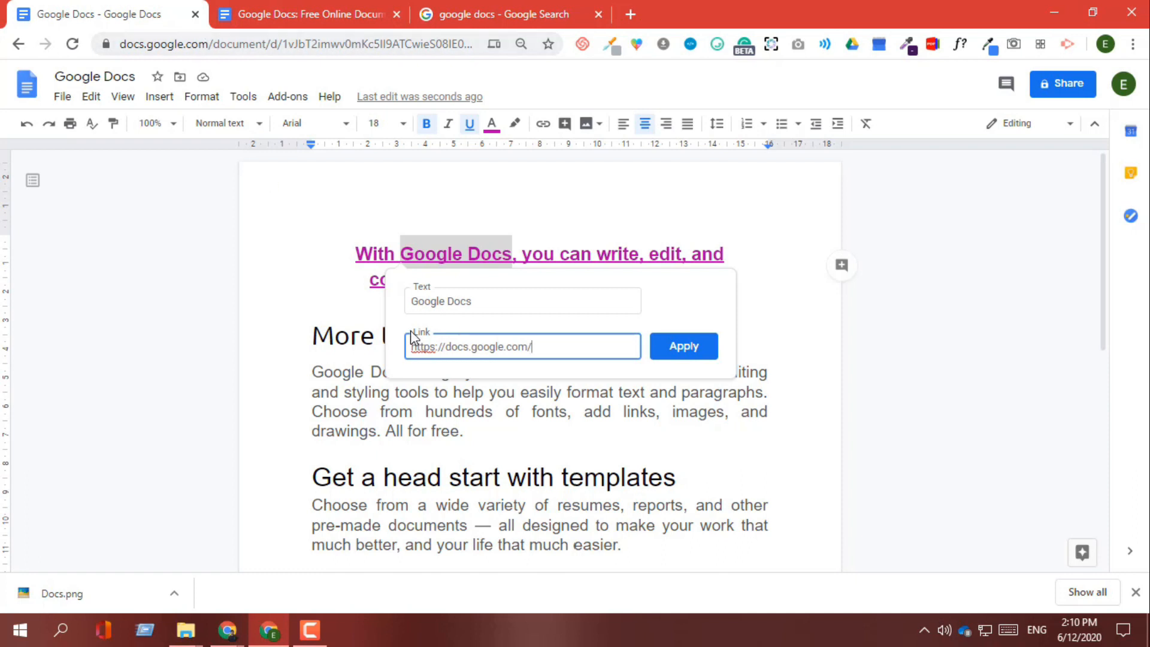
{"action": "left_click", "coordinate": [677, 350]}
{"action": "left_click", "coordinate": [541, 336]}
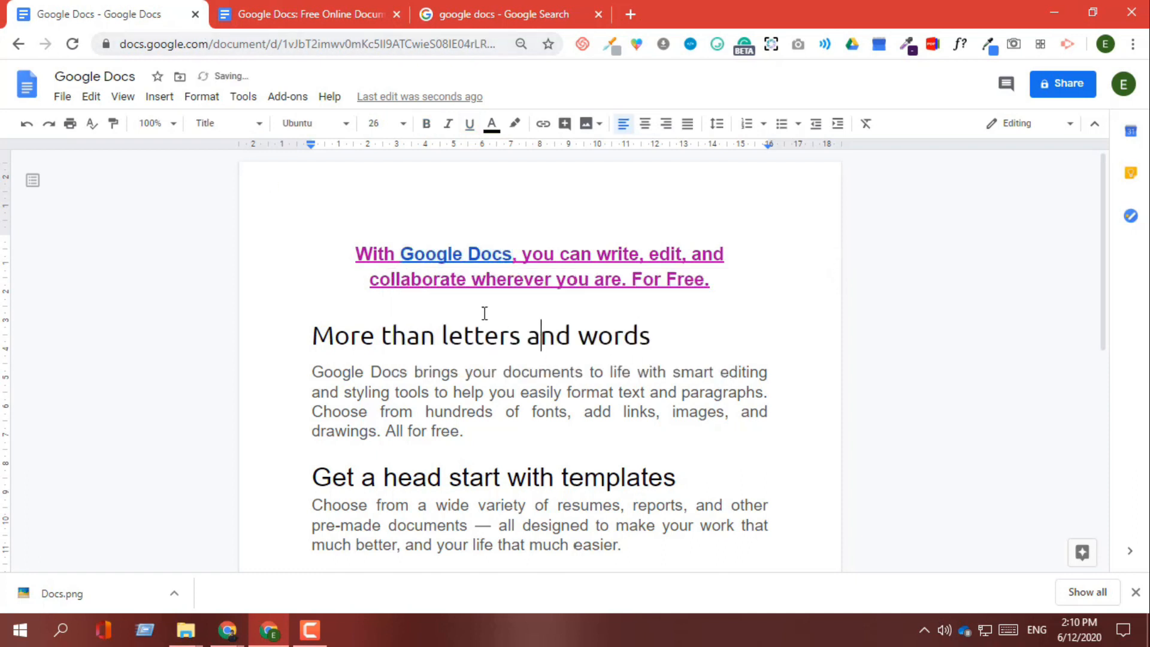
- Test the "Google Docs" link by opening its page, and close that page again
{"action": "left_click", "coordinate": [451, 254]}
{"action": "left_click", "coordinate": [482, 286]}
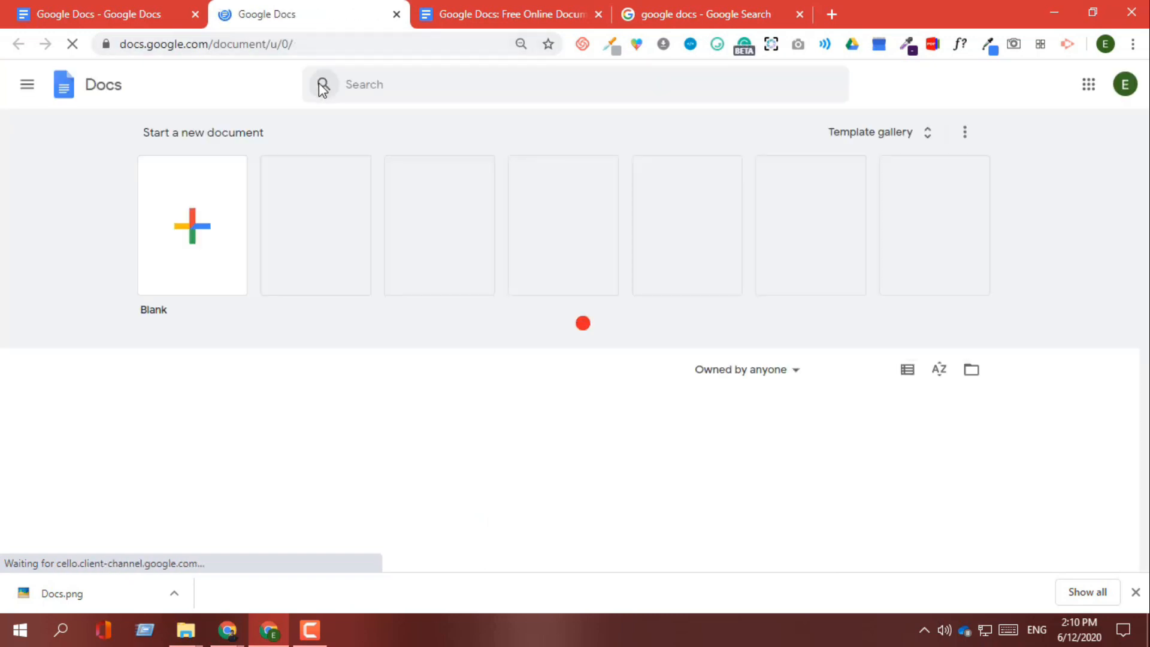
{"action": "key", "text": "ctrl+w"}
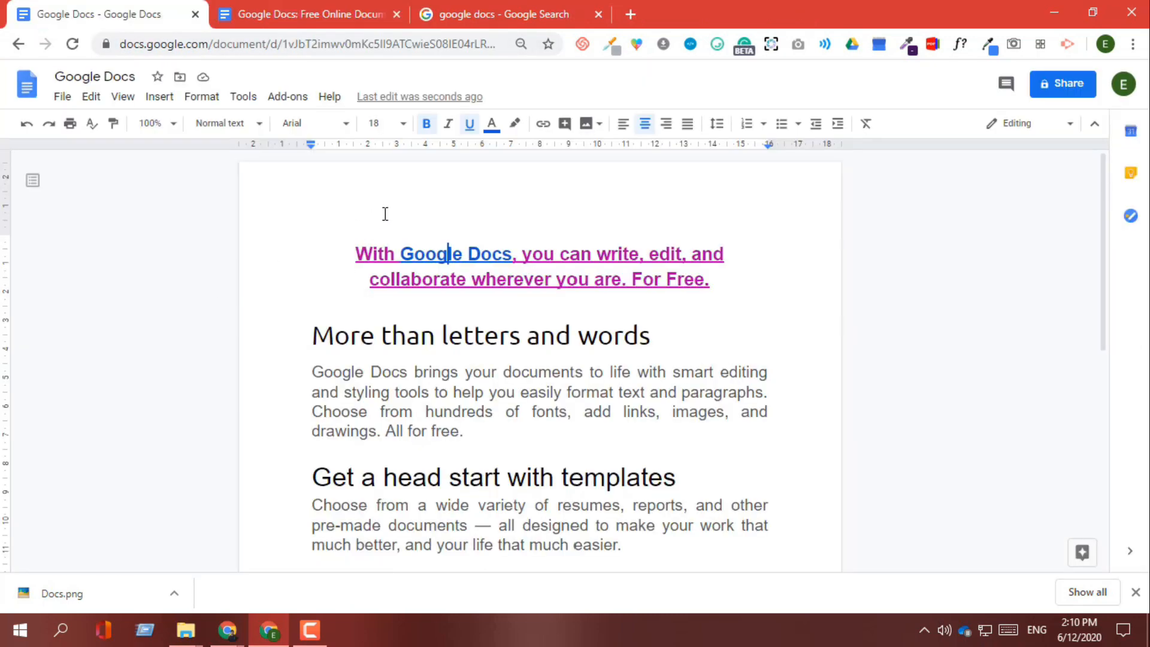
{"action": "left_click", "coordinate": [565, 124]}
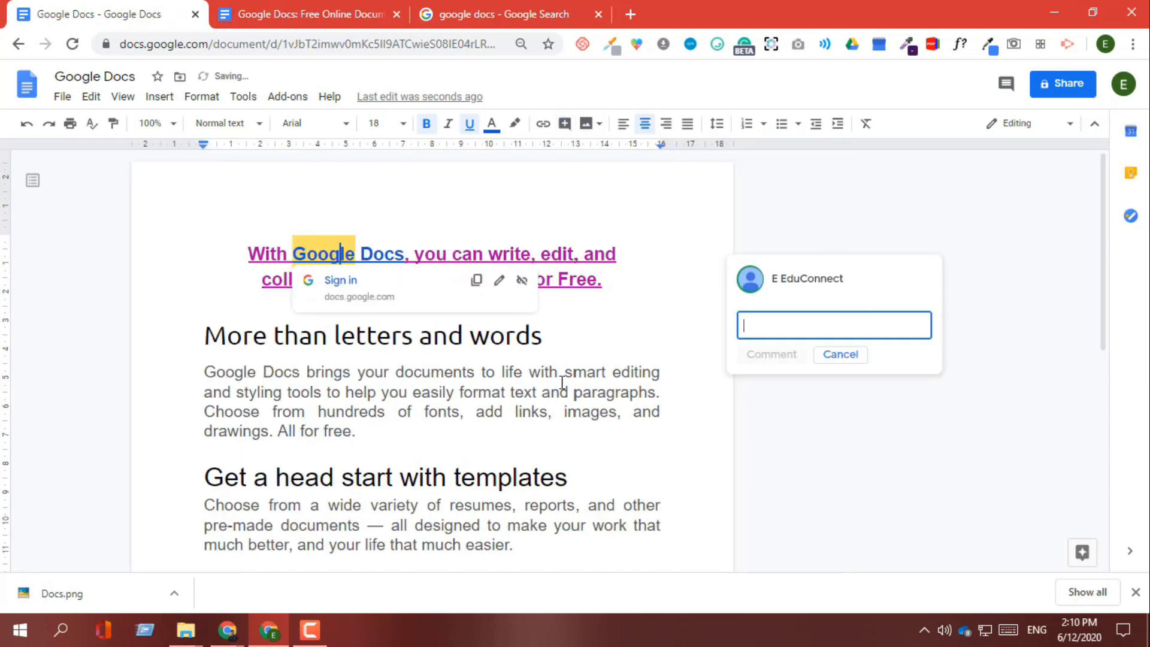
{"action": "left_click", "coordinate": [844, 357]}
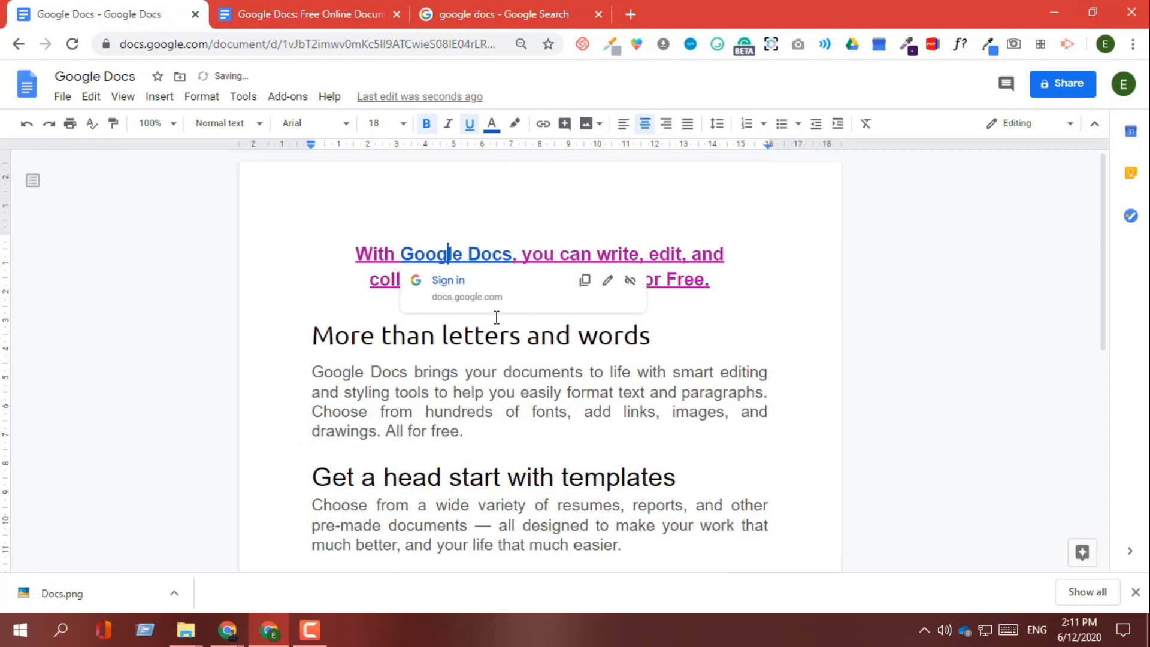
{"action": "left_click", "coordinate": [724, 255]}
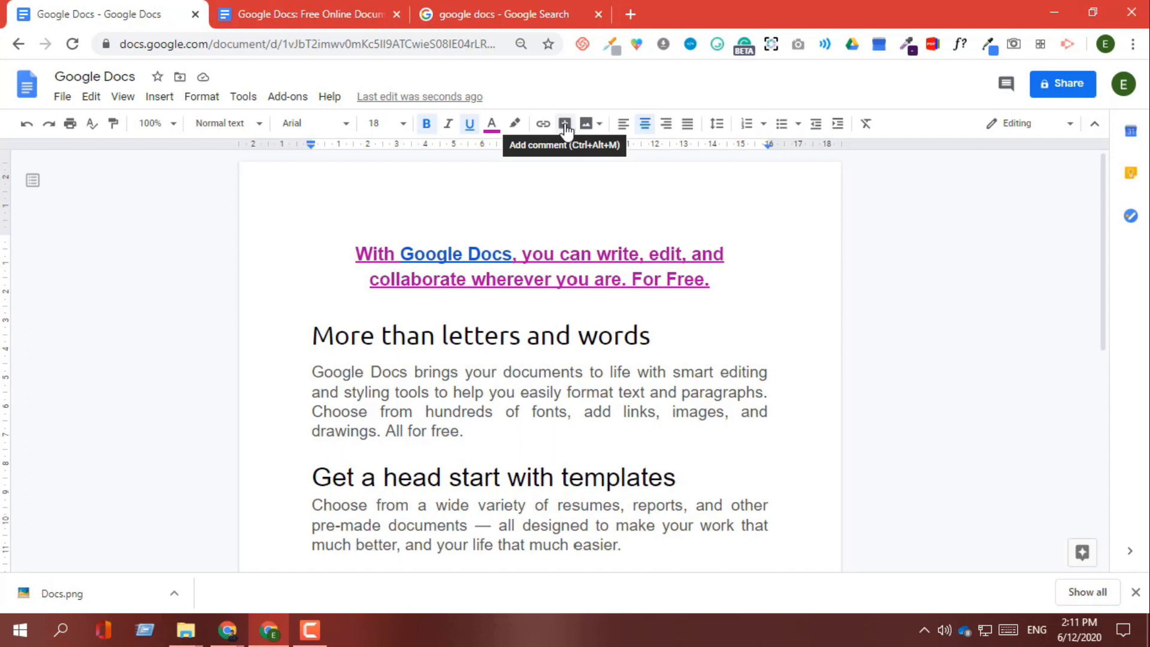
{"action": "left_click", "coordinate": [435, 335]}
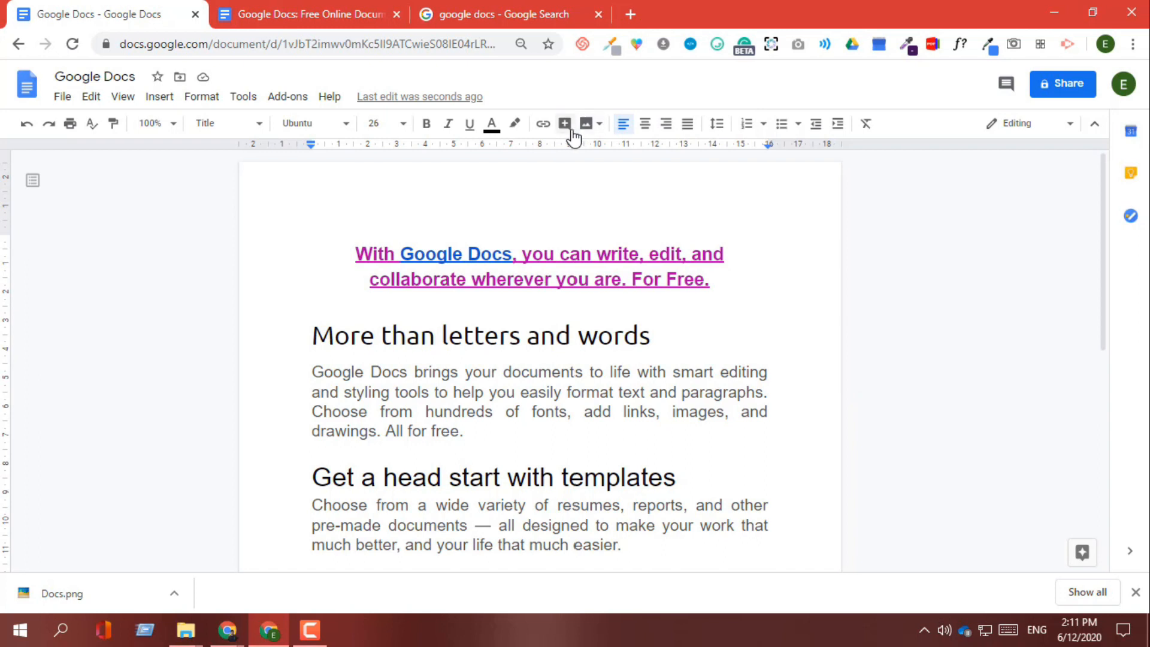
{"action": "left_click_drag", "start_coordinate": [312, 335], "coordinate": [655, 339]}
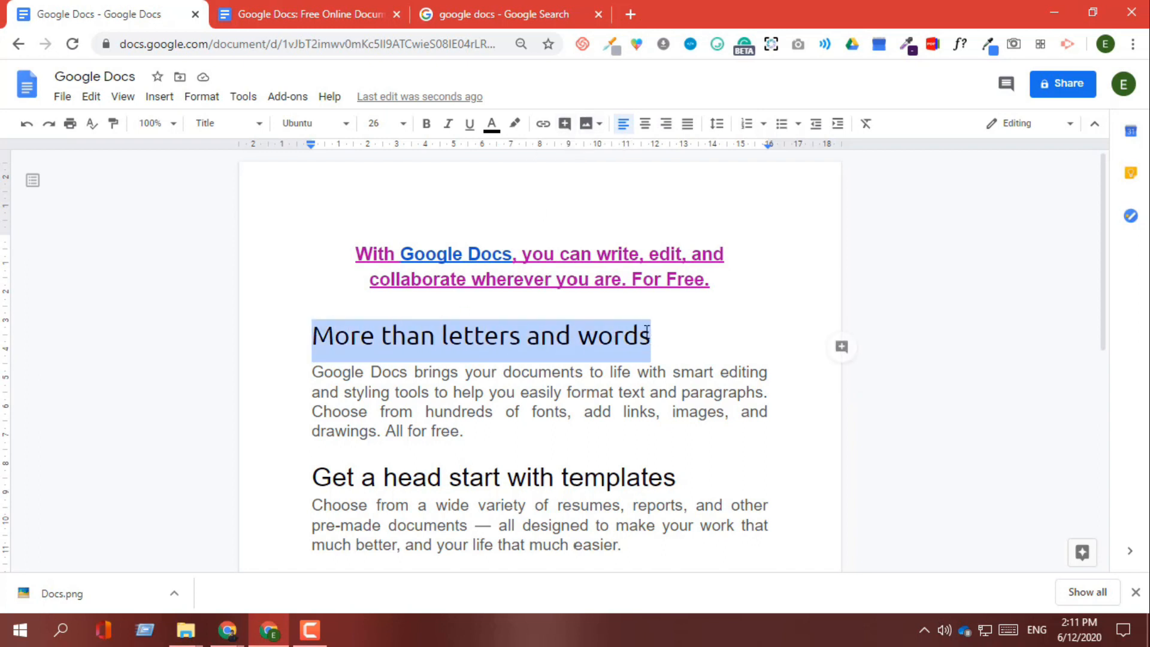
{"action": "double_click", "coordinate": [317, 372]}
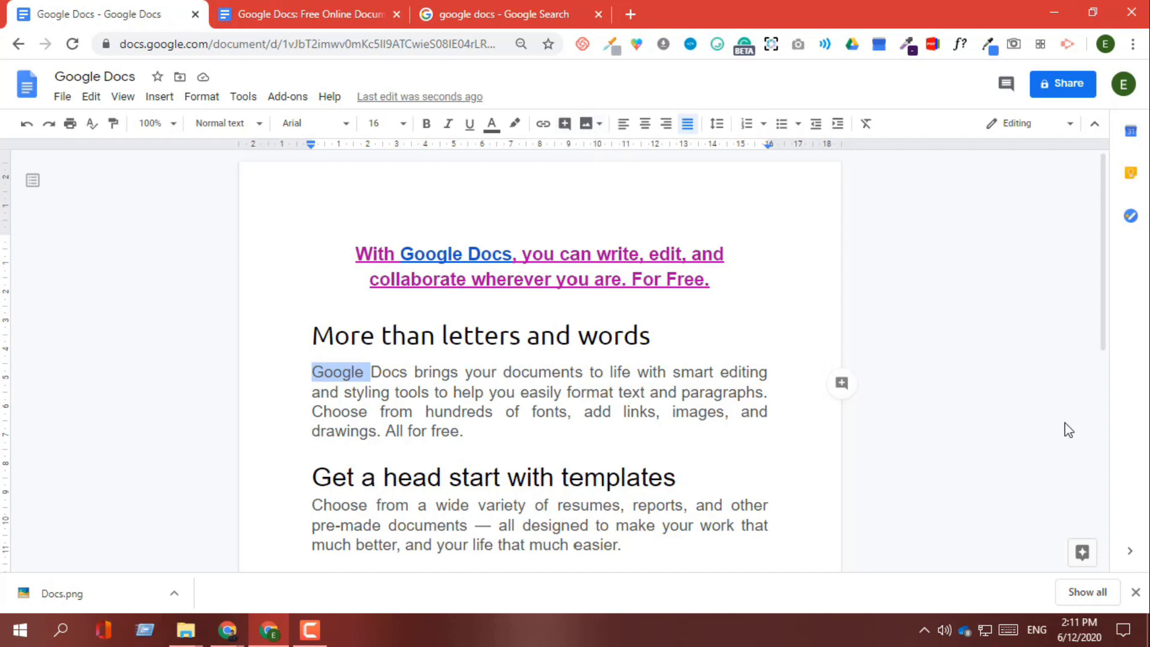
- Add an empty line below the last paragraph and insert the Docs Template image from the computer's Image folder there
{"action": "left_click_drag", "start_coordinate": [1106, 323], "coordinate": [1101, 431]}
{"action": "left_click", "coordinate": [695, 351]}
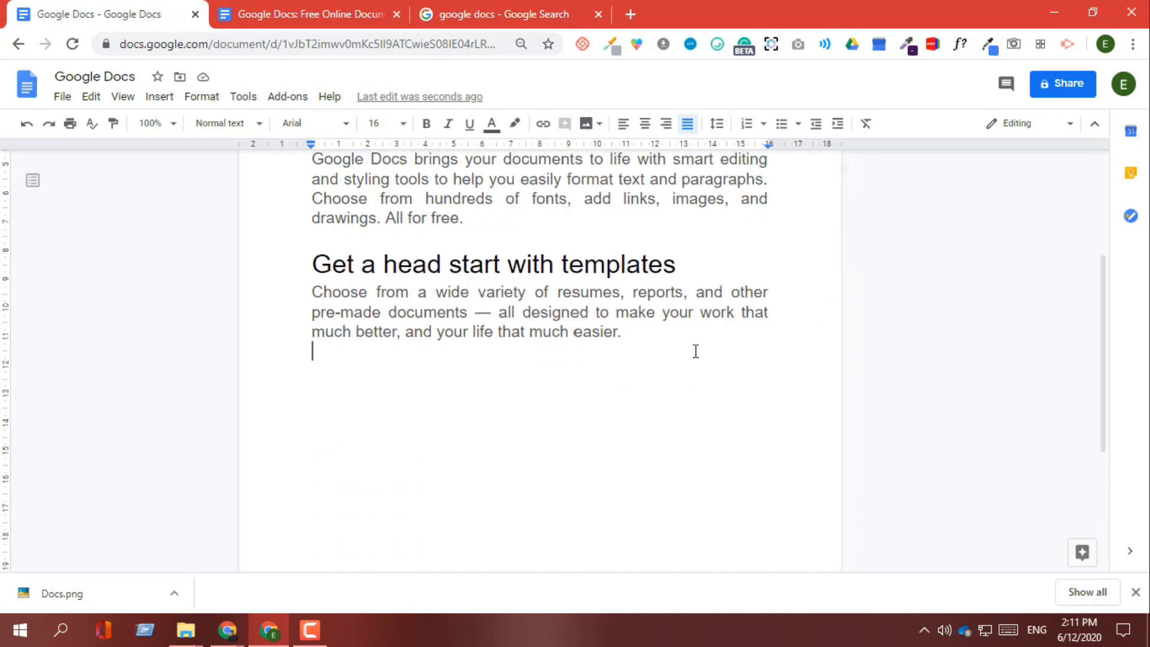
{"action": "key", "text": "Return"}
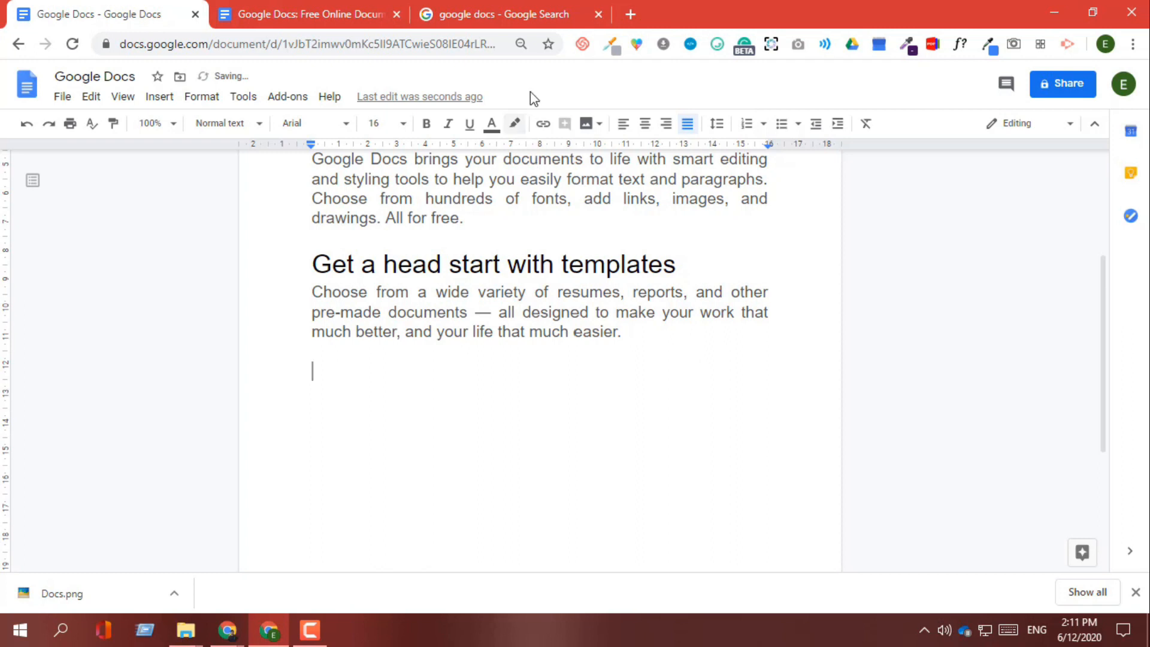
{"action": "left_click", "coordinate": [588, 133]}
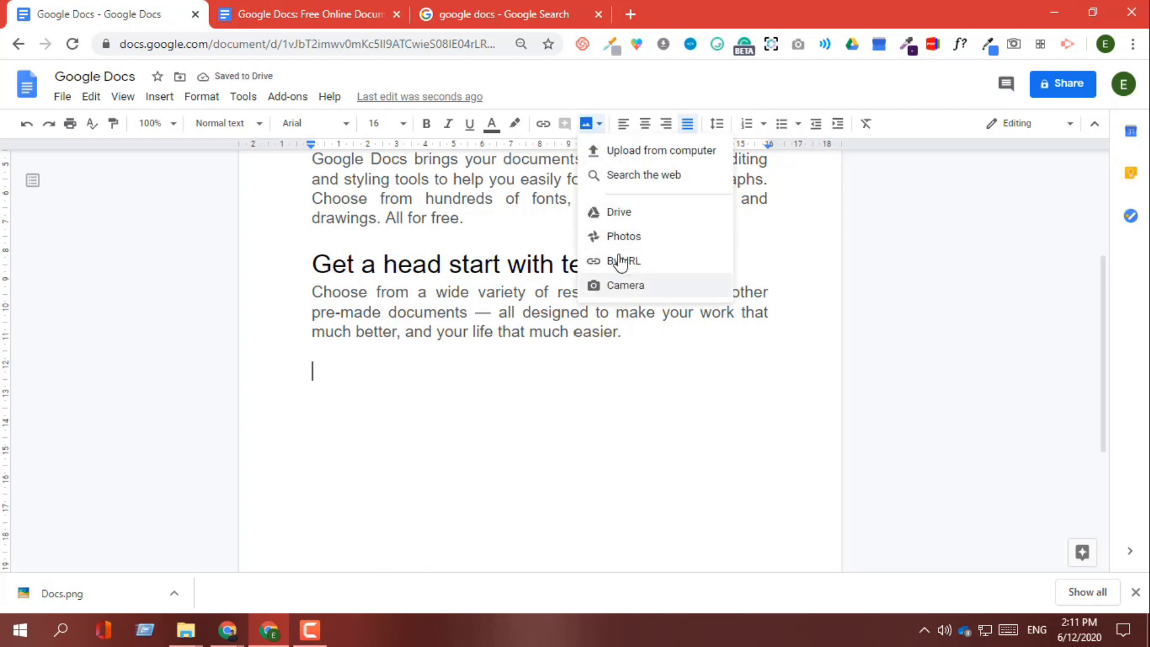
{"action": "left_click", "coordinate": [637, 161]}
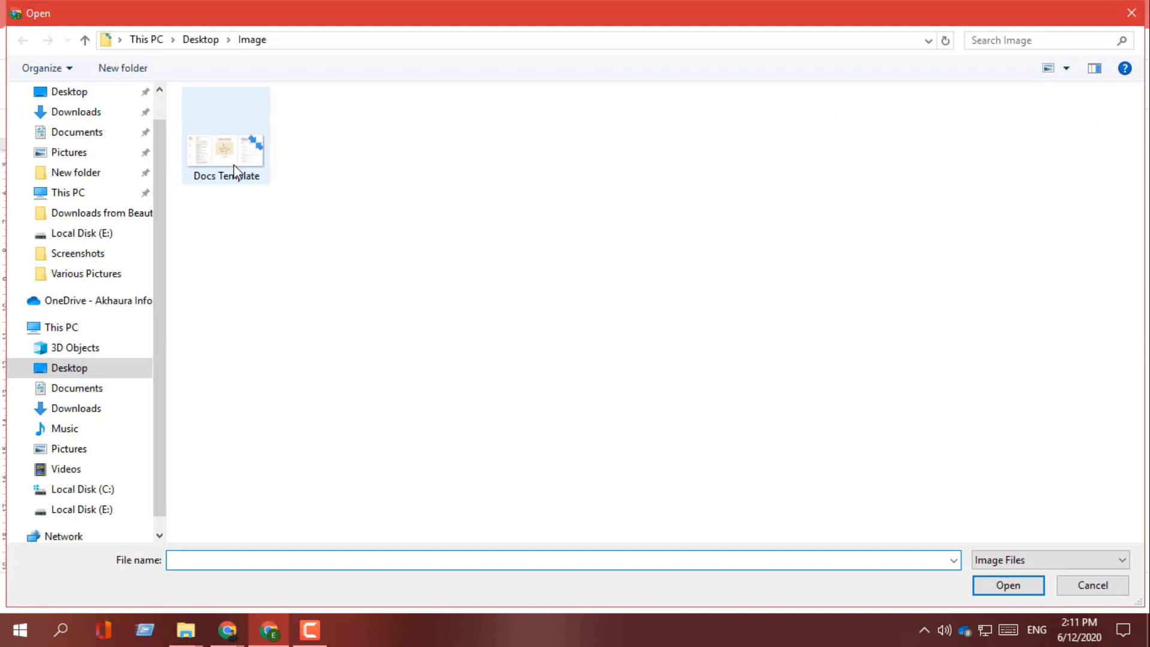
{"action": "double_click", "coordinate": [235, 171]}
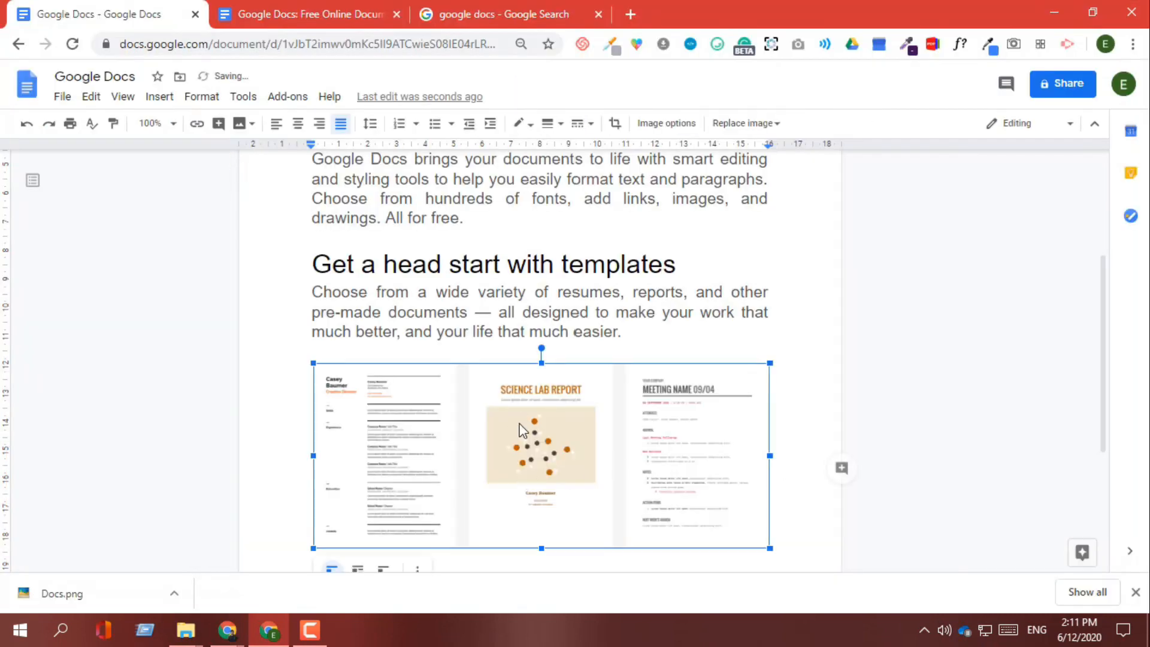
{"action": "left_click", "coordinate": [817, 341]}
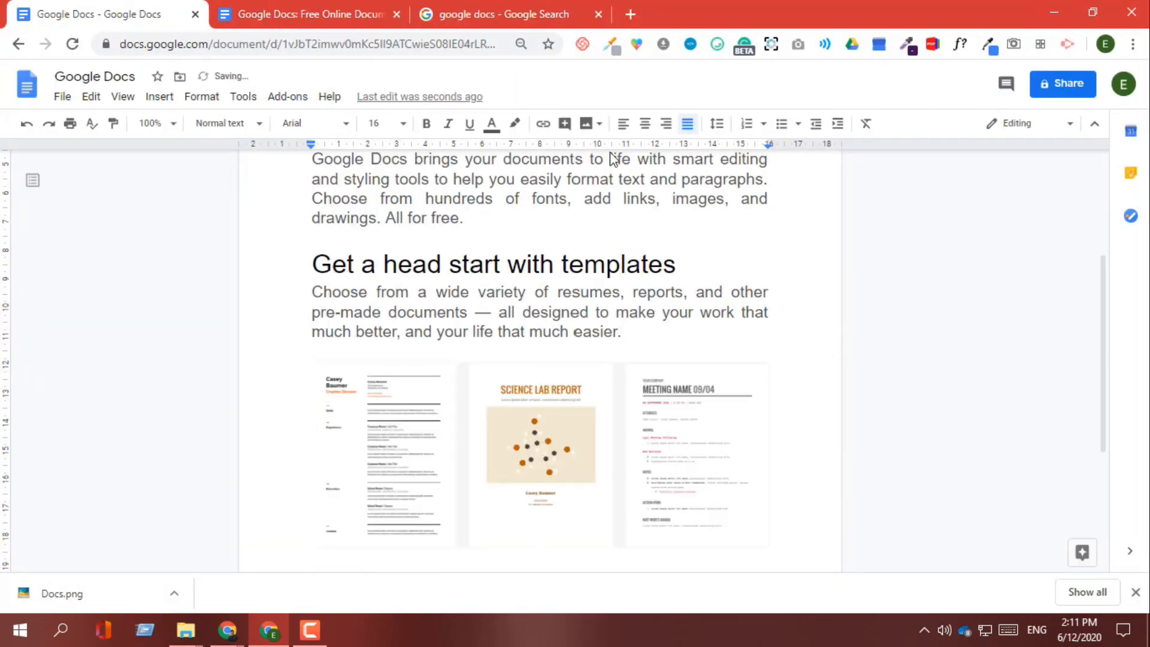
- Search the web for "Google docs" images using the document's image insertion feature
{"action": "left_click", "coordinate": [600, 126]}
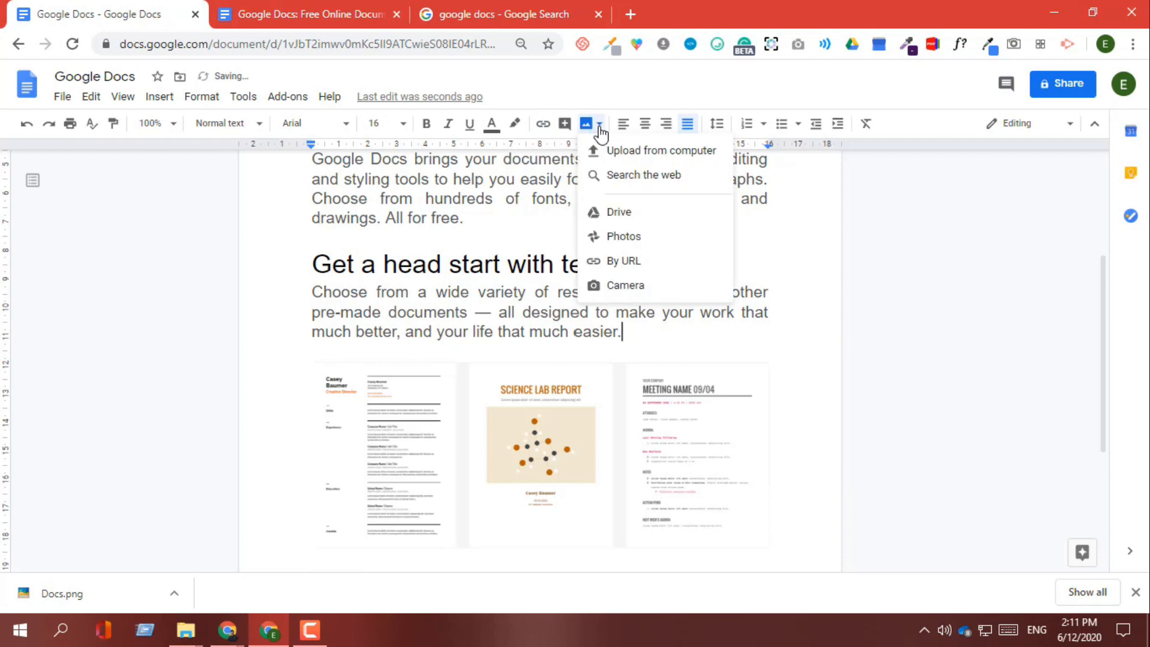
{"action": "left_click", "coordinate": [644, 175]}
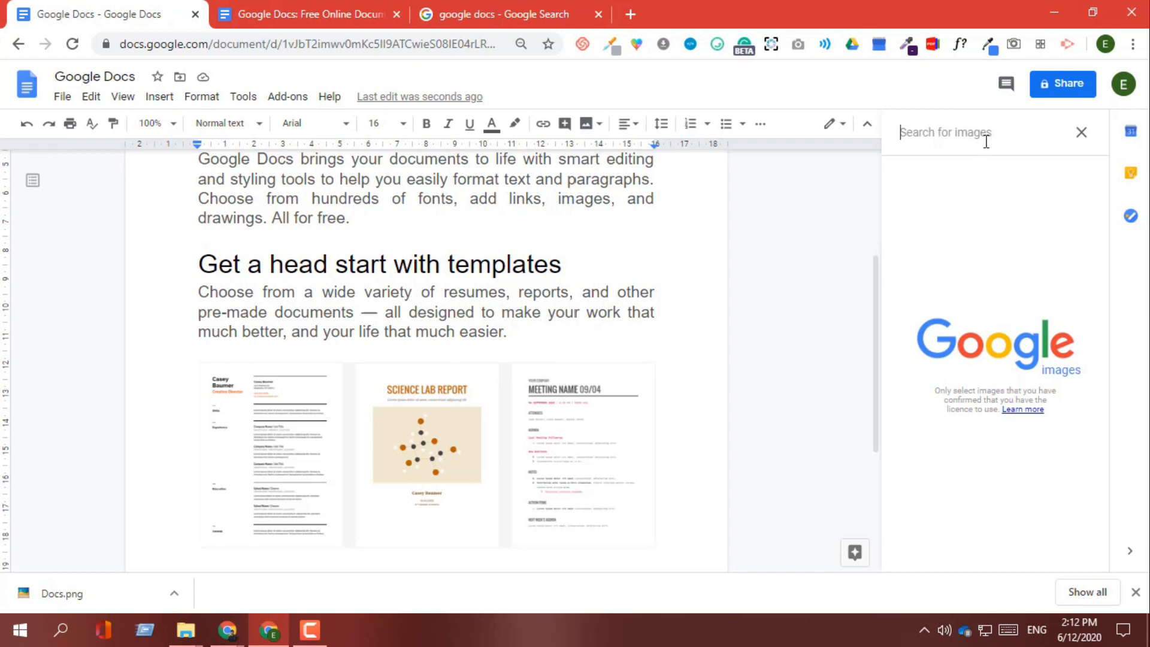
{"action": "type", "text": "G"}
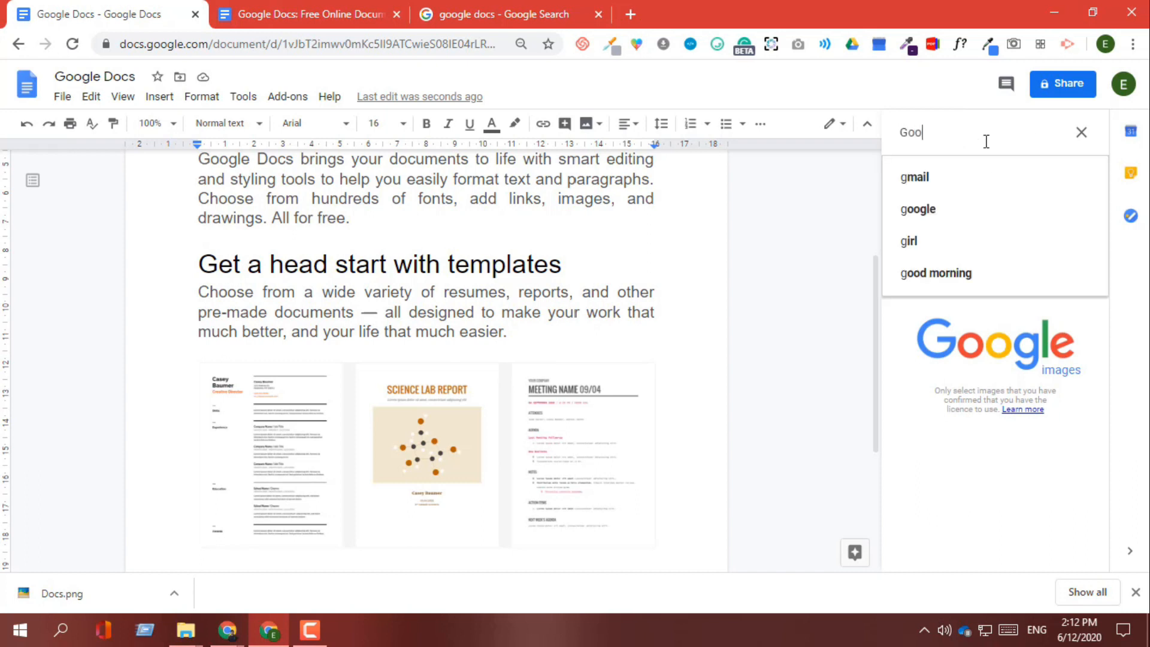
{"action": "type", "text": "oo"}
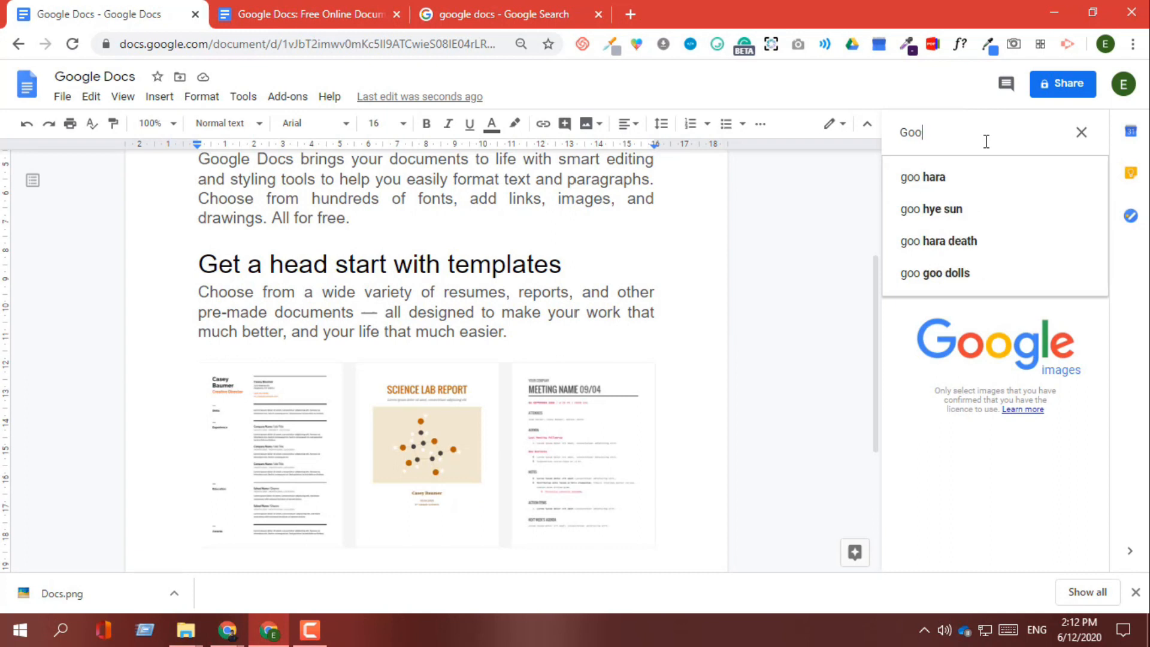
{"action": "type", "text": " gle"}
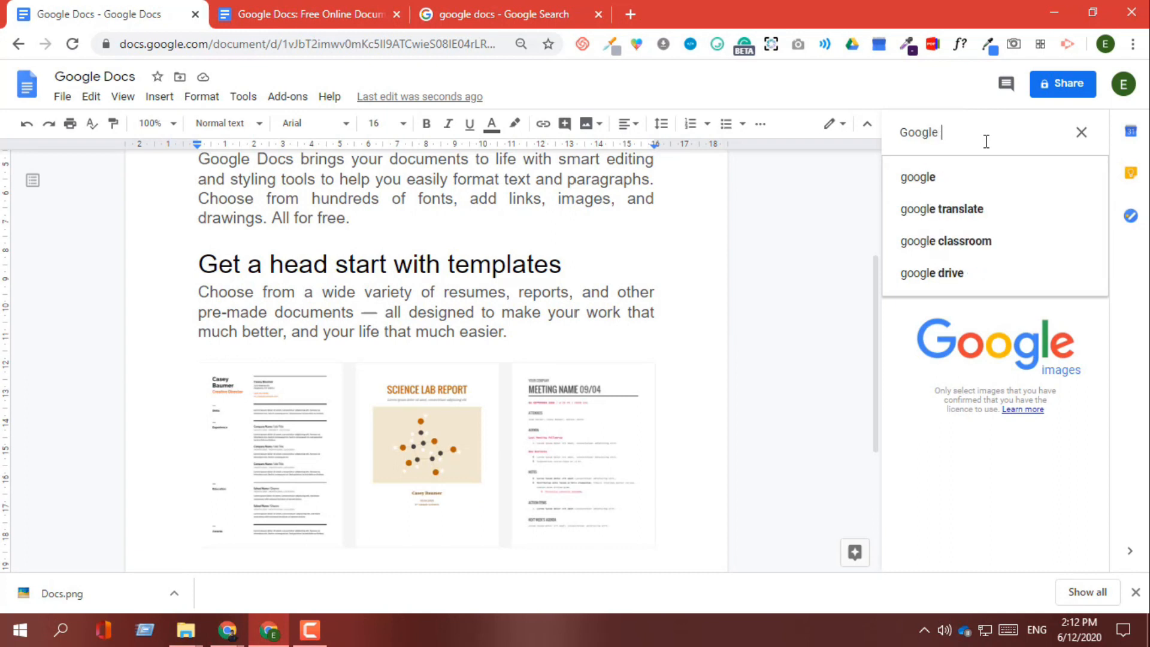
{"action": "key", "text": "Return"}
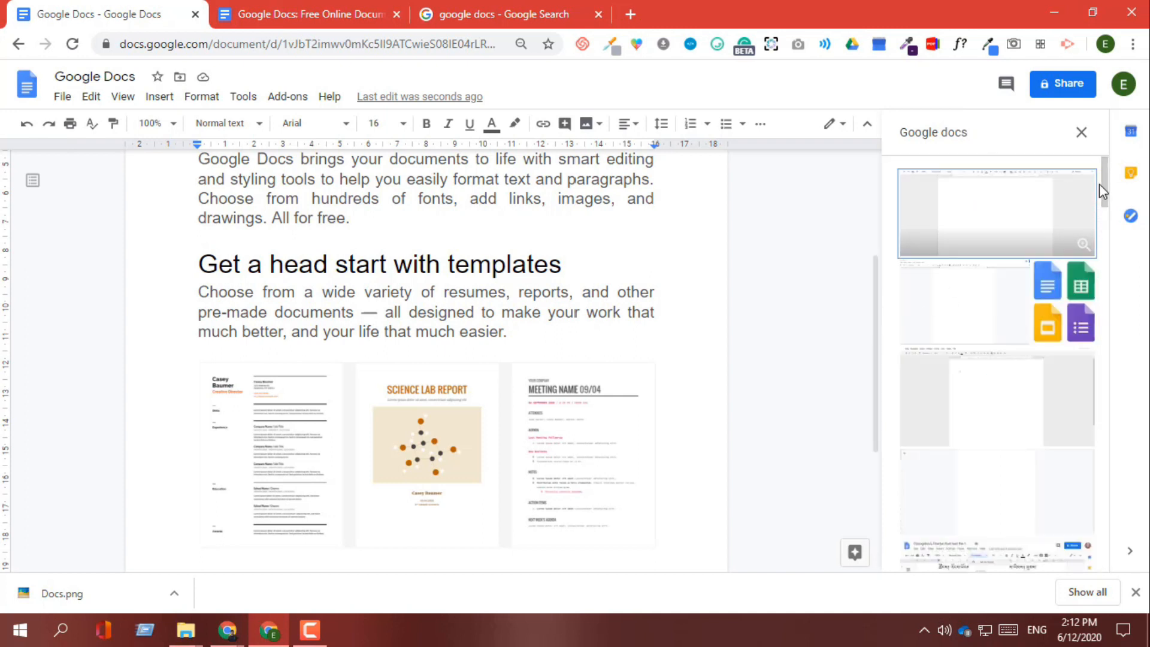
- Look through the "Google docs" web image results and close the image search without inserting a picture
{"action": "mouse_move", "coordinate": [1106, 185]}
{"action": "left_mouse_down"}
{"action": "mouse_move", "coordinate": [1108, 221]}
{"action": "mouse_move", "coordinate": [1108, 191]}
{"action": "left_mouse_up"}
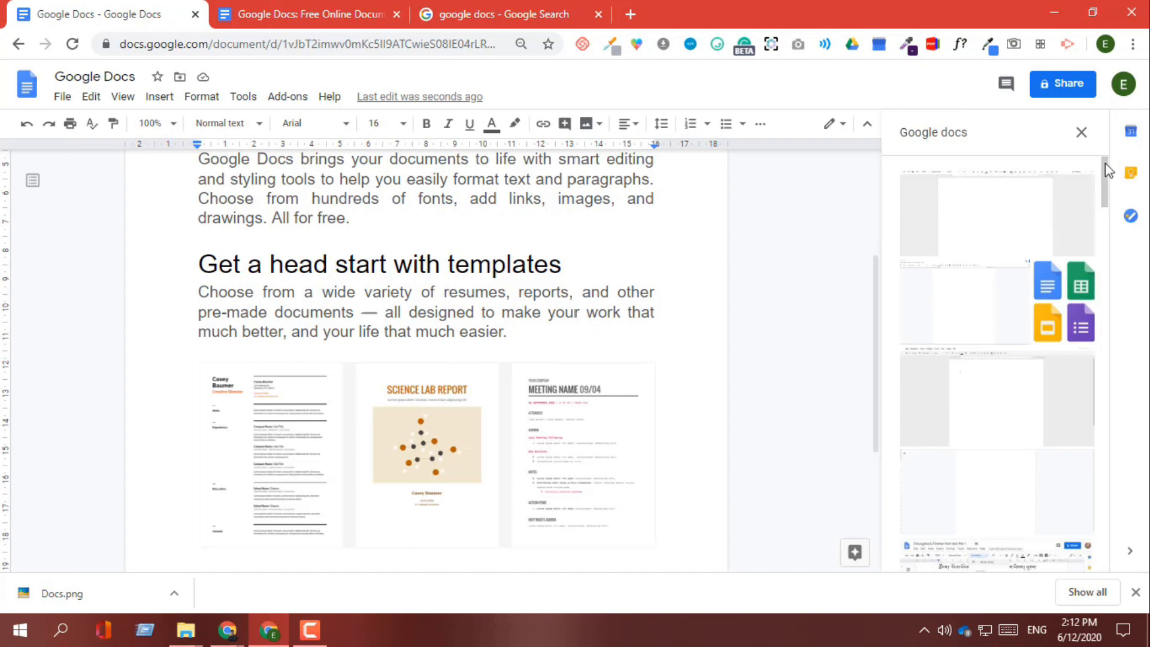
{"action": "left_click", "coordinate": [1081, 133]}
{"action": "left_click", "coordinate": [585, 124]}
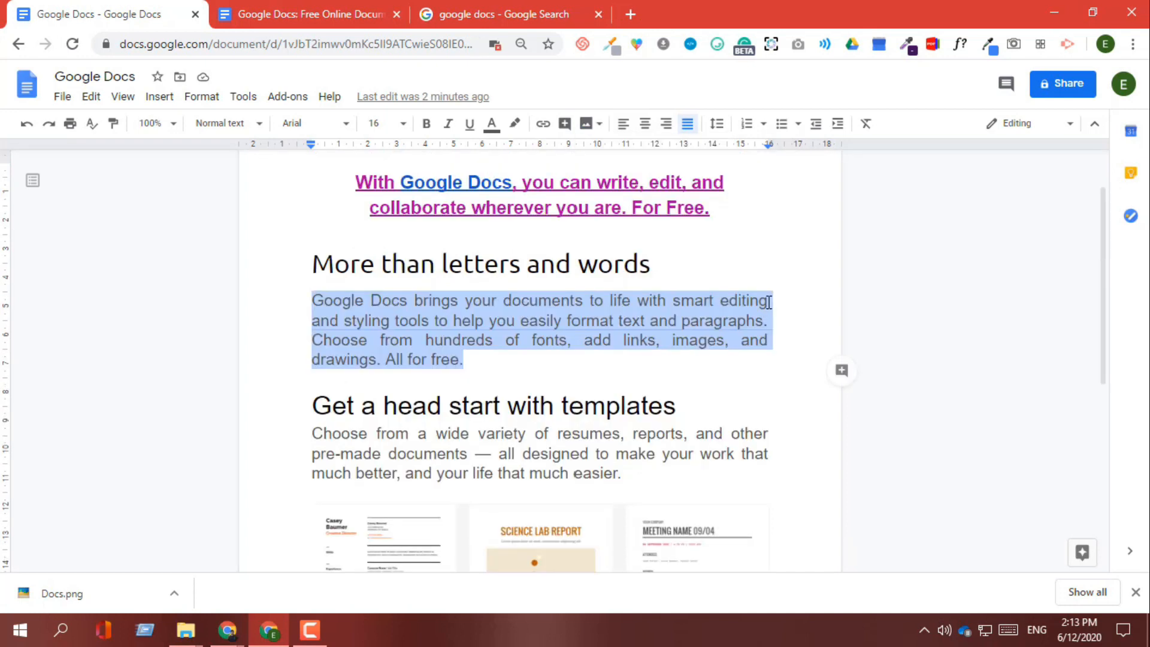
- Try left alignment and centre alignment on the paragraph below the "More than letters and words" heading
{"action": "left_click", "coordinate": [768, 297]}
{"action": "left_click_drag", "start_coordinate": [443, 350], "coordinate": [314, 300]}
{"action": "left_click", "coordinate": [623, 127]}
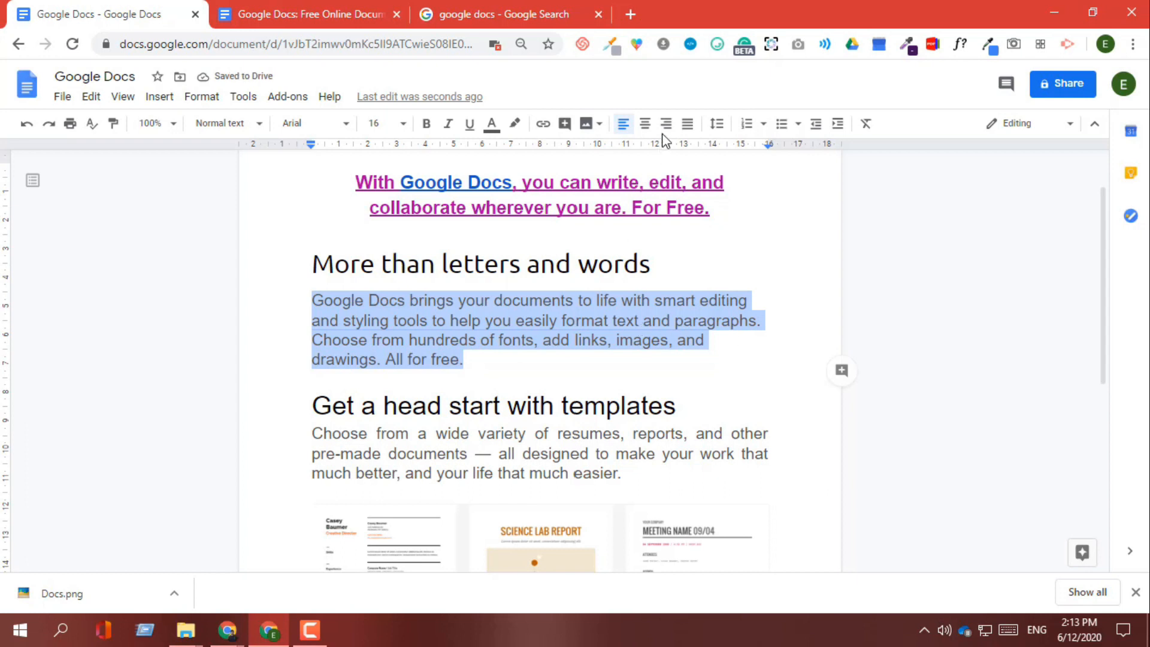
{"action": "left_click", "coordinate": [646, 123]}
- Try right alignment on the "Google Docs brings your documents to life" paragraph and set it back to justified
{"action": "left_click_drag", "start_coordinate": [617, 361], "coordinate": [324, 303]}
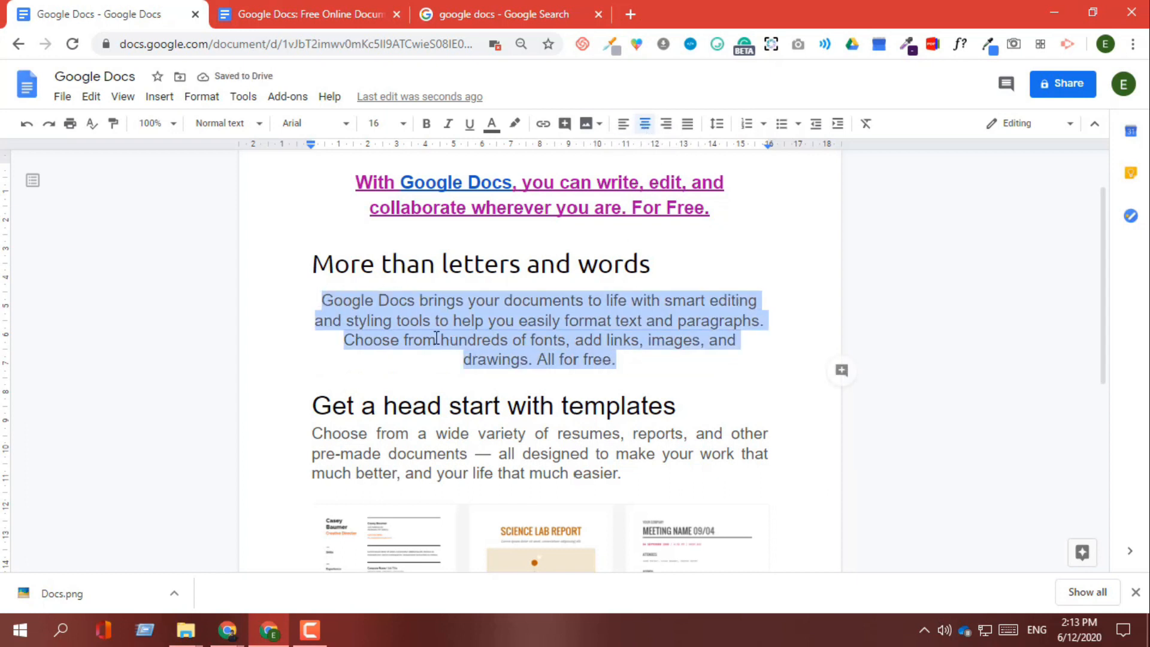
{"action": "left_click", "coordinate": [322, 299]}
{"action": "left_click_drag", "start_coordinate": [323, 299], "coordinate": [620, 362]}
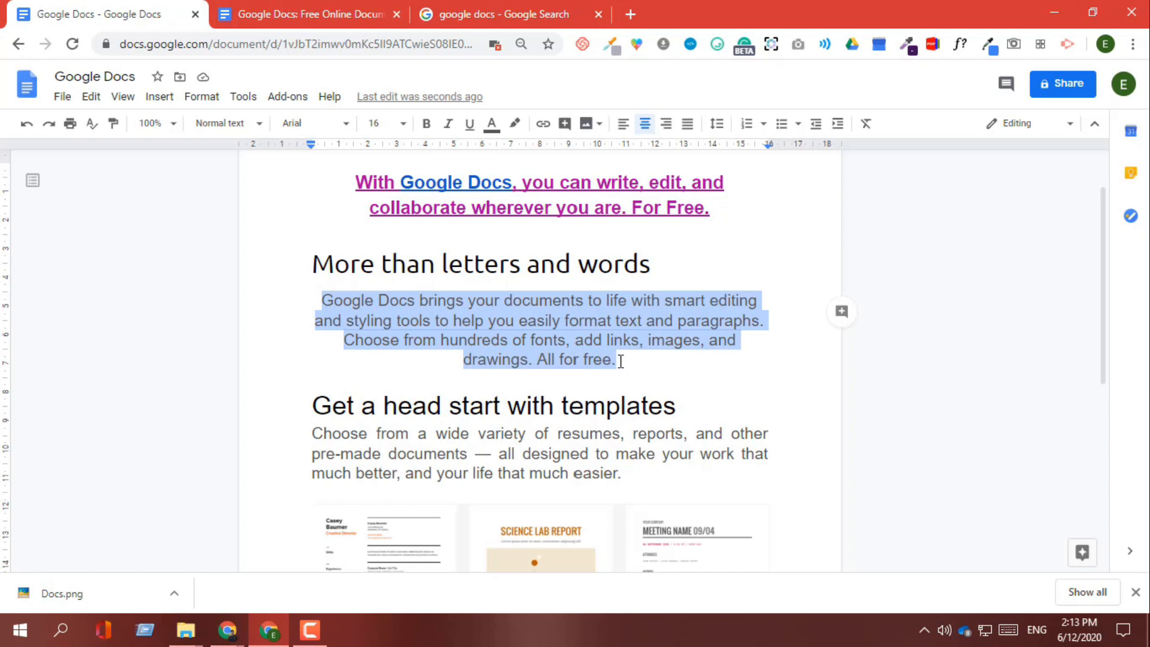
{"action": "left_click", "coordinate": [669, 132]}
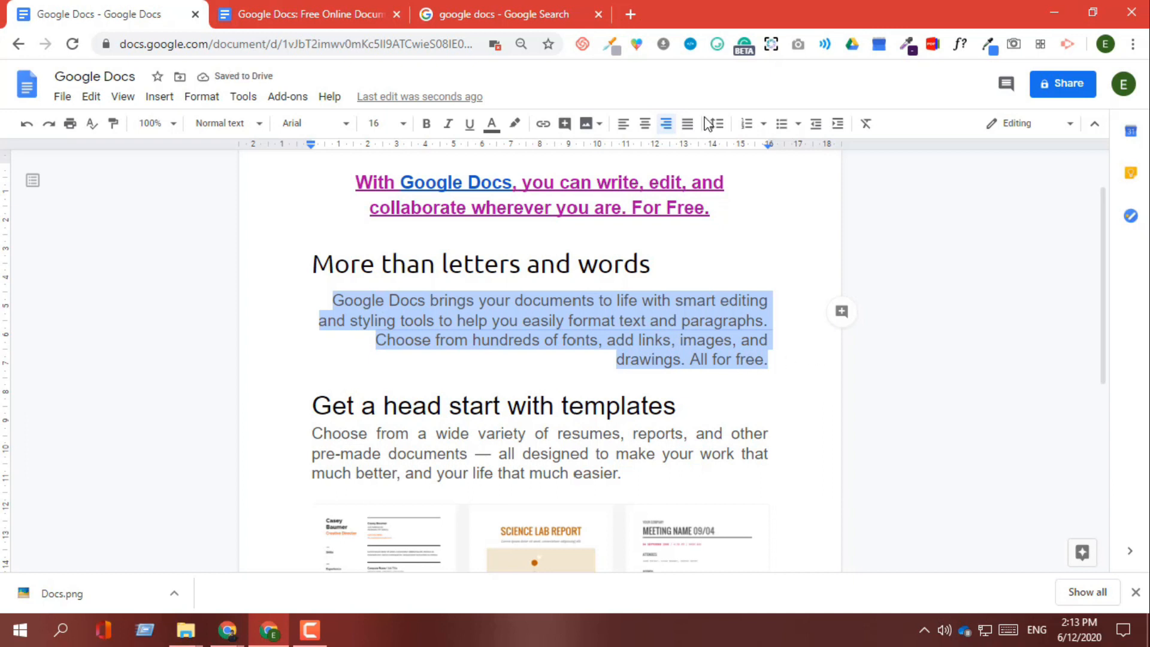
{"action": "left_click", "coordinate": [688, 132]}
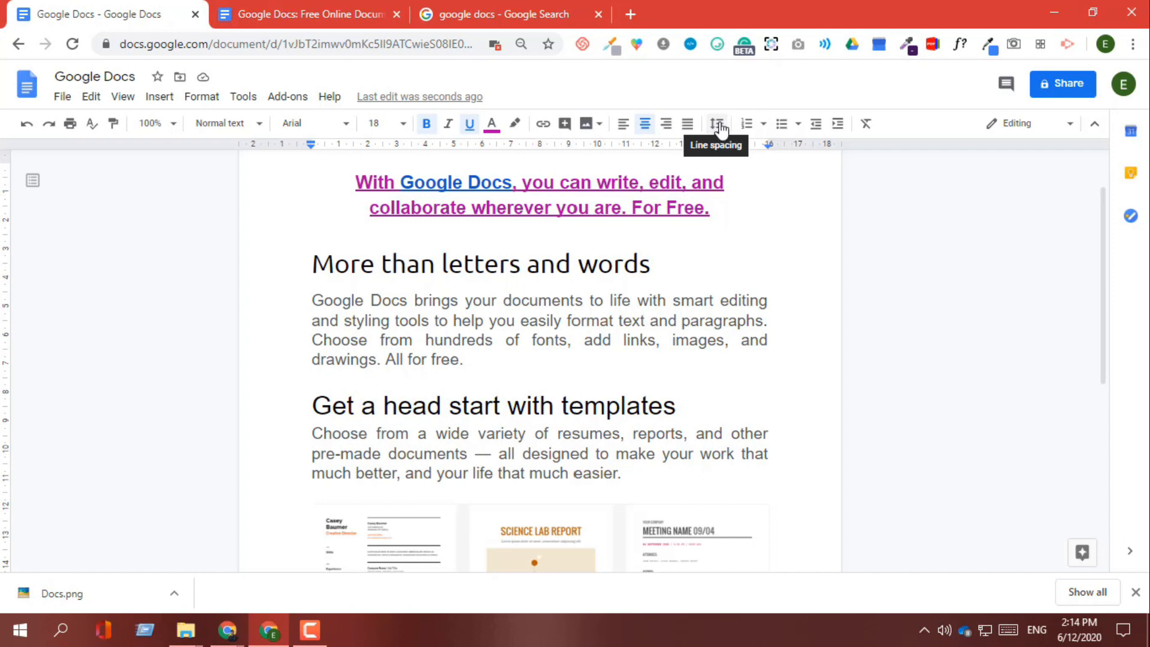
- Try line spacings of 1.15 and 1.5 on the paragraph below "More than letters and words"
{"action": "left_click_drag", "start_coordinate": [486, 367], "coordinate": [311, 301]}
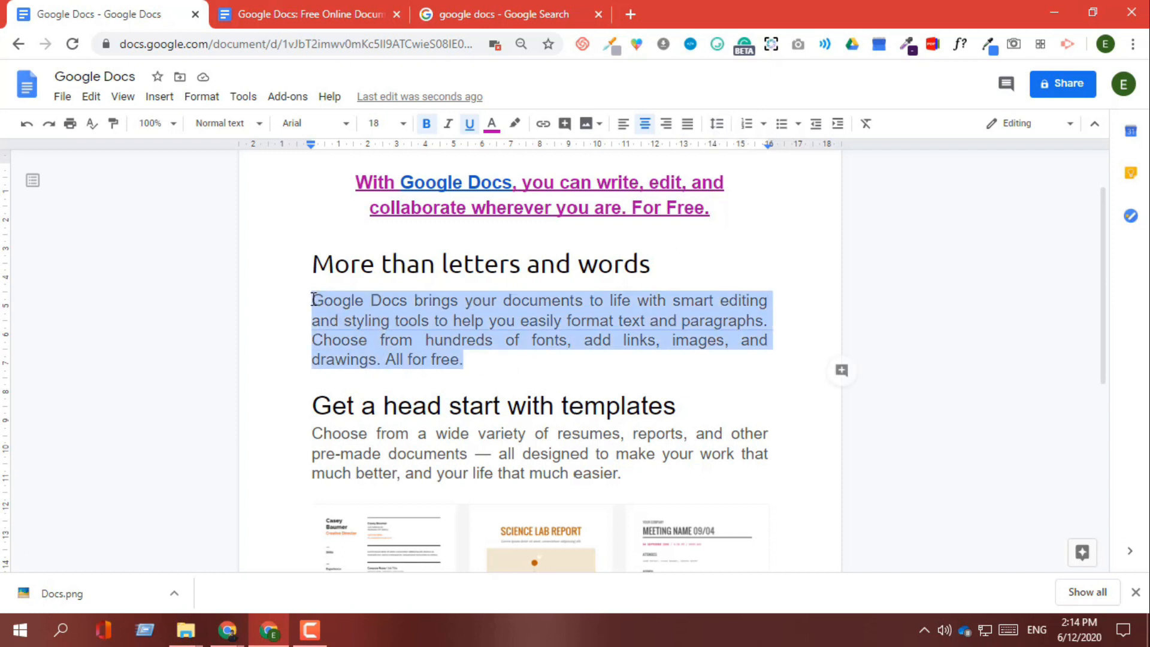
{"action": "left_click", "coordinate": [716, 126]}
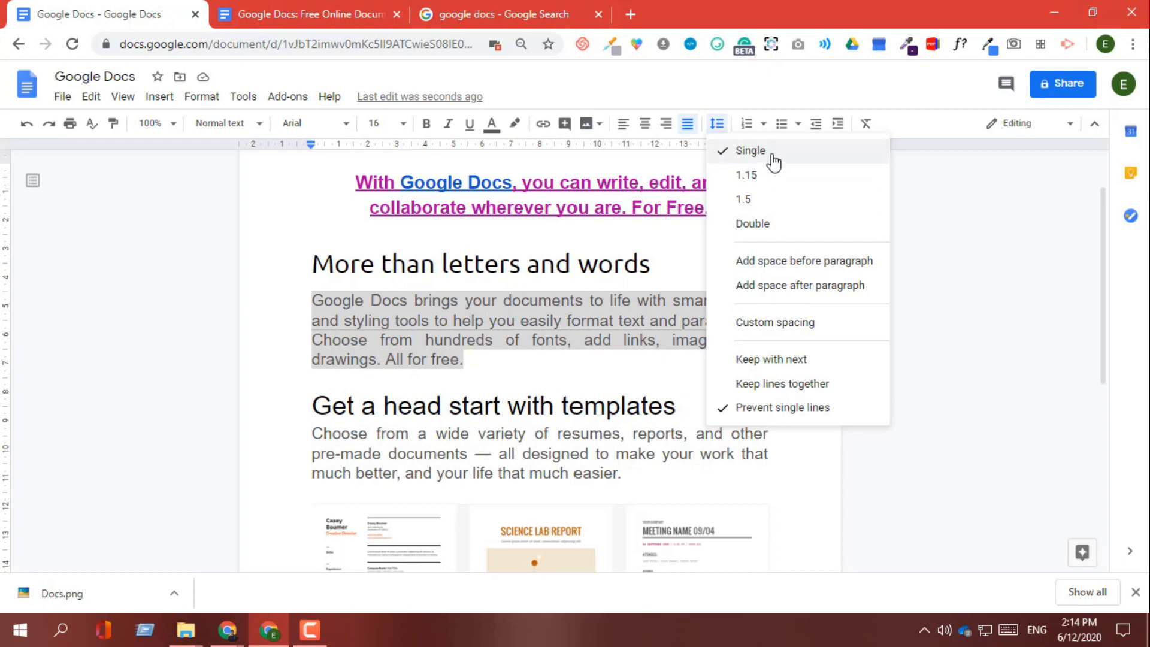
{"action": "left_click", "coordinate": [771, 175]}
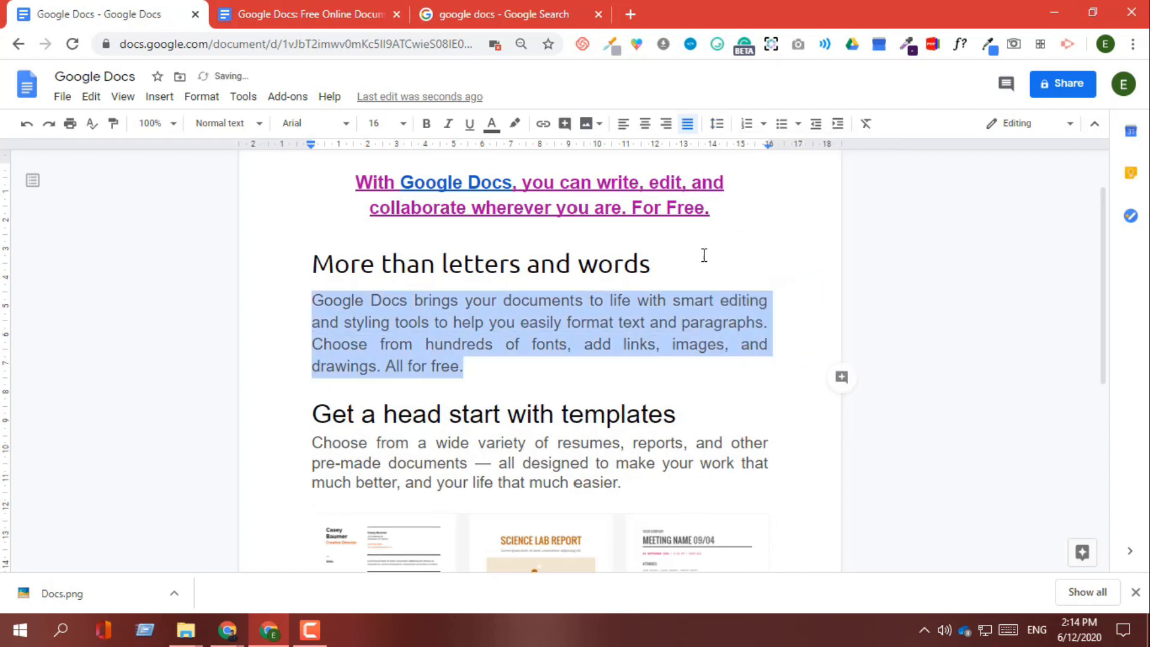
{"action": "left_click", "coordinate": [718, 124]}
{"action": "left_click", "coordinate": [767, 206]}
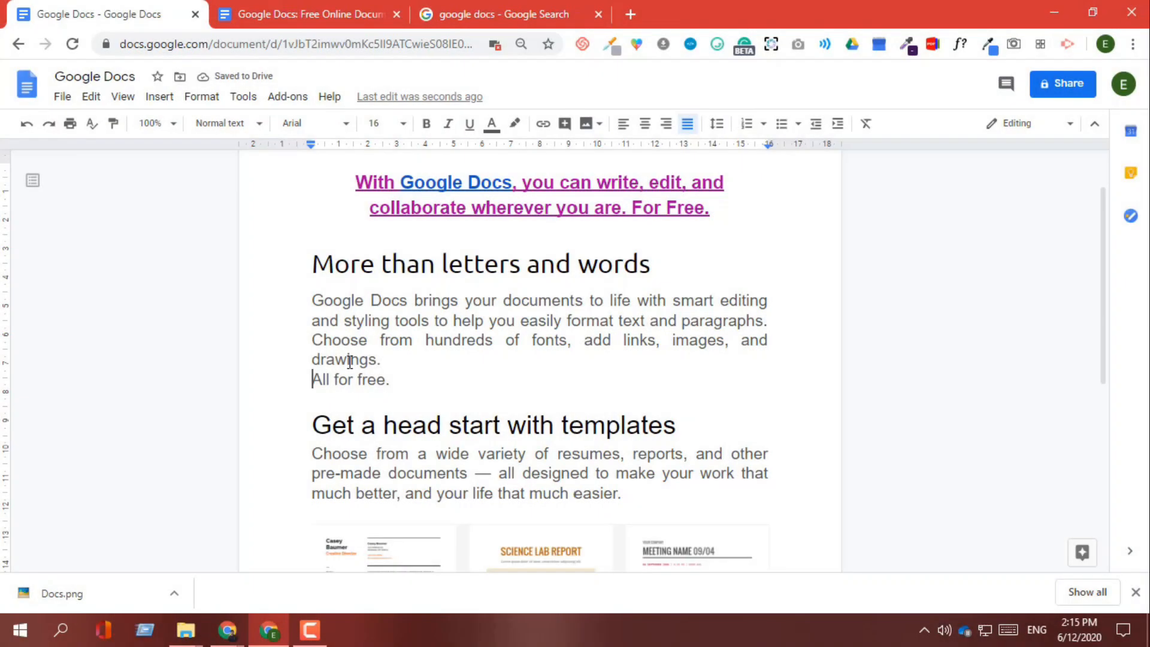
- Rejoin "All for free." with its preceding sentence and start a new paragraph at "Choose from hundreds of fonts"
{"action": "key", "text": "Delete"}
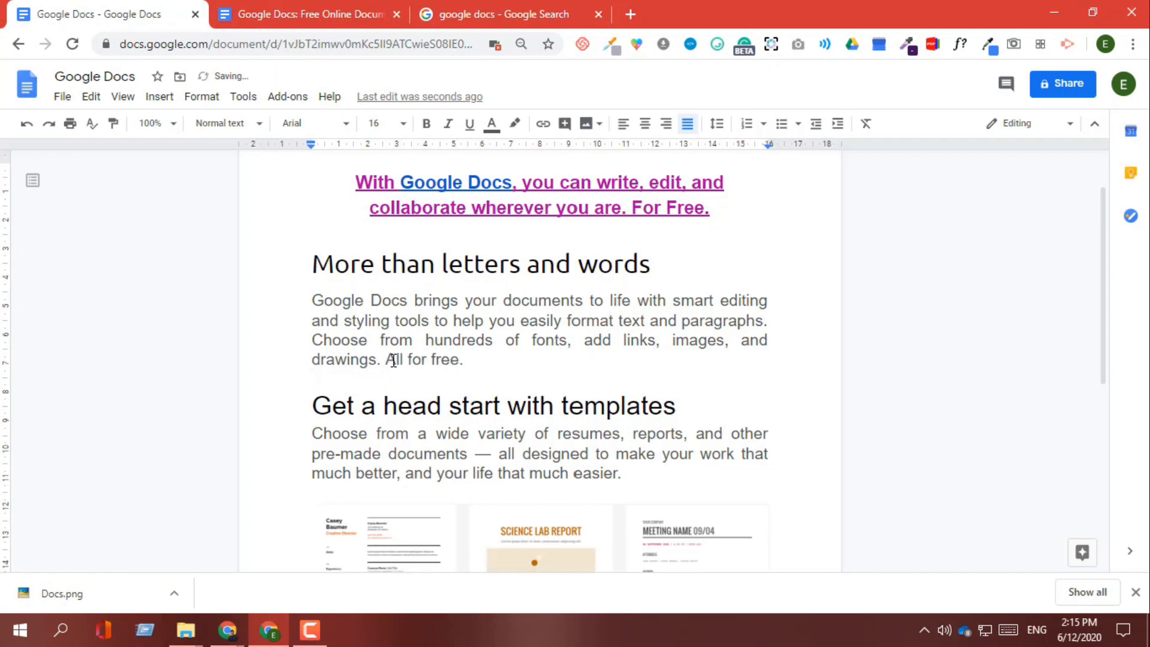
{"action": "key", "text": "Return"}
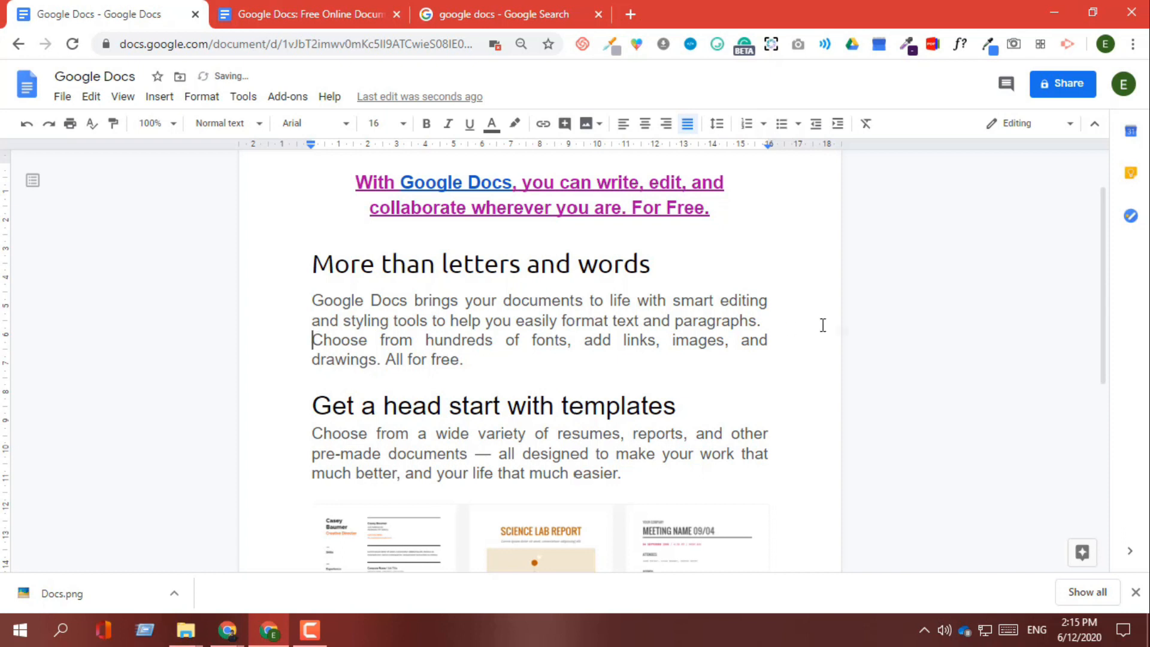
{"action": "left_click_drag", "start_coordinate": [479, 356], "coordinate": [314, 298]}
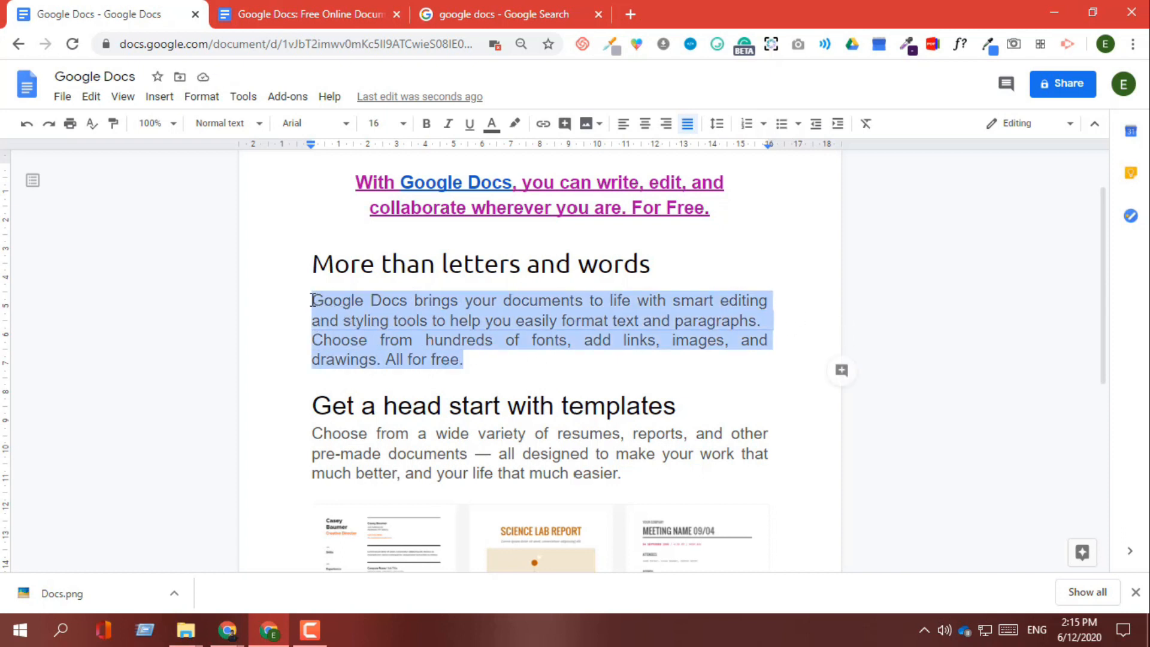
{"action": "left_click", "coordinate": [745, 336]}
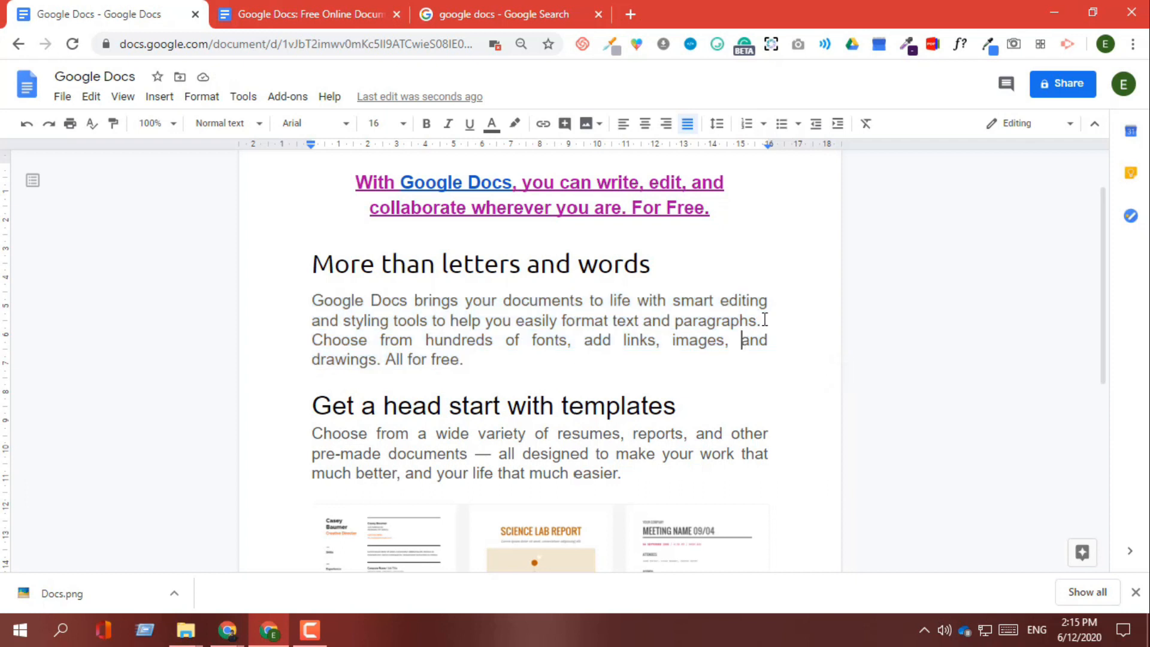
- Add space after both paragraphs below the "More than letters and words" heading
{"action": "left_click_drag", "start_coordinate": [474, 359], "coordinate": [315, 305]}
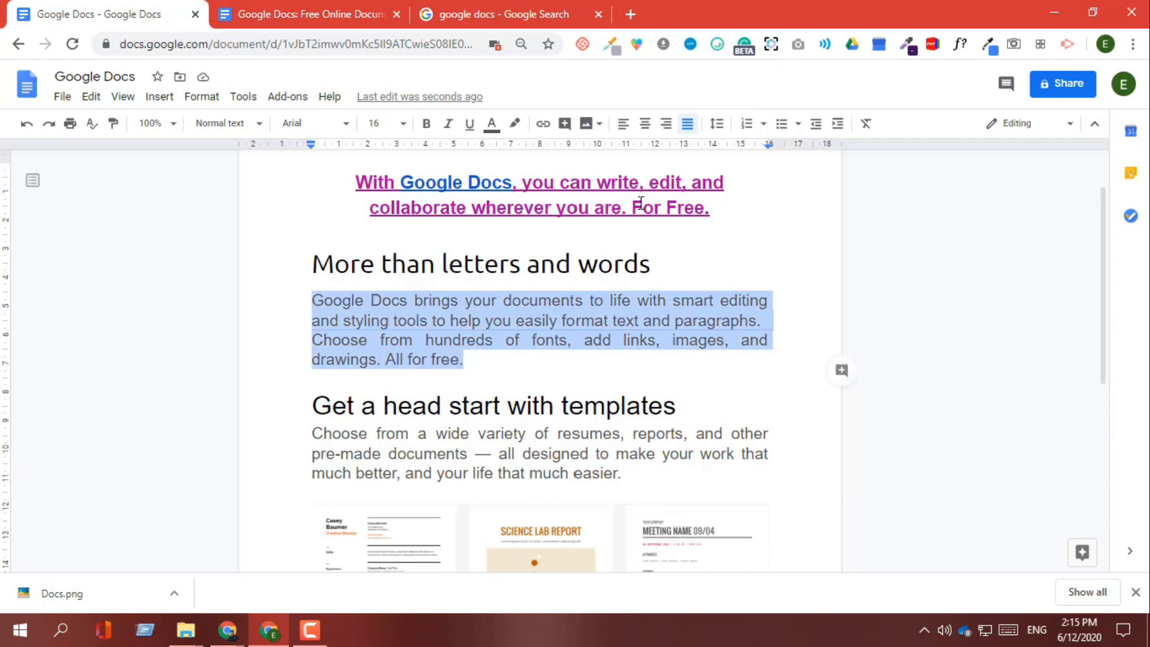
{"action": "left_click", "coordinate": [717, 123]}
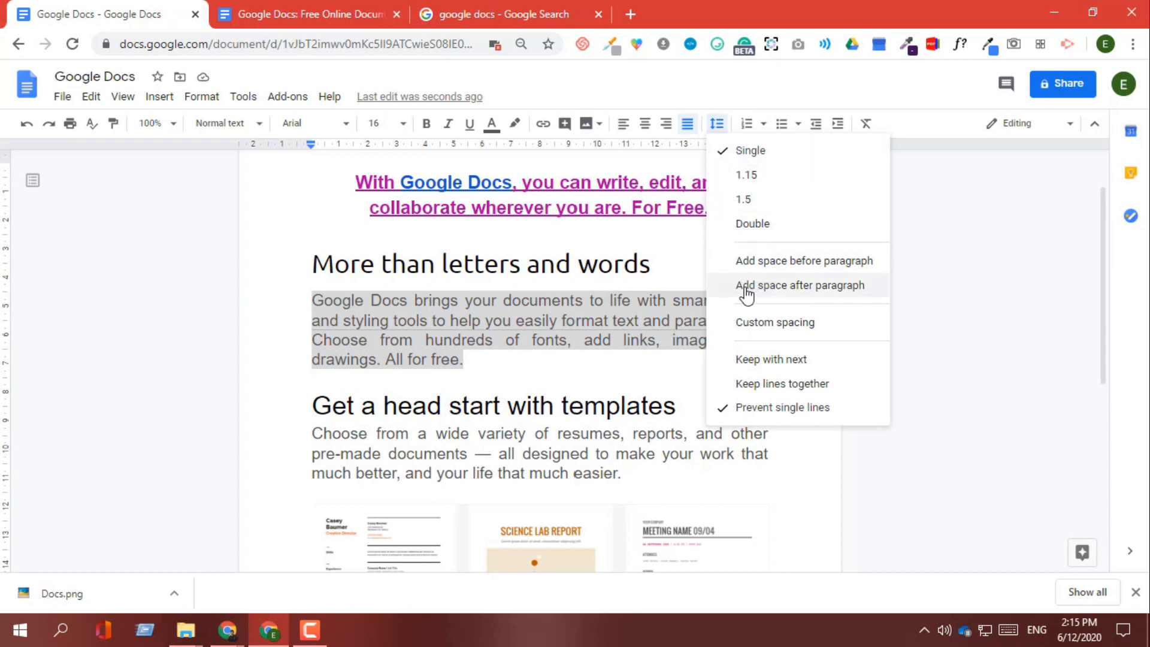
{"action": "left_click", "coordinate": [822, 289]}
{"action": "left_click_drag", "start_coordinate": [470, 376], "coordinate": [306, 303]}
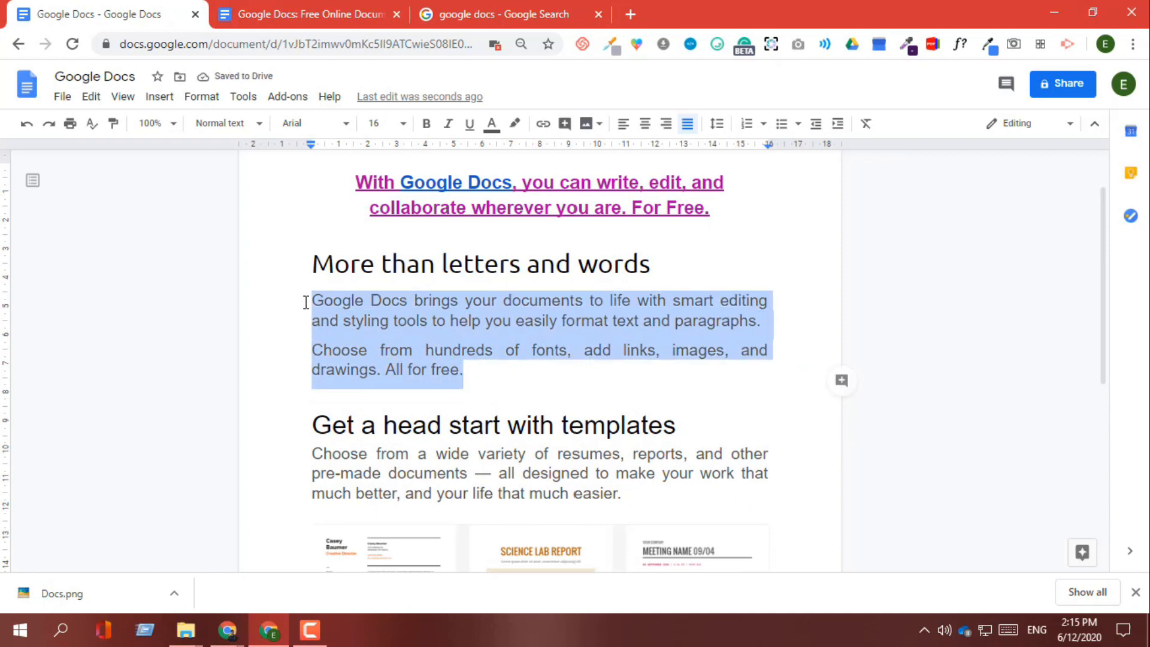
{"action": "left_click", "coordinate": [716, 123]}
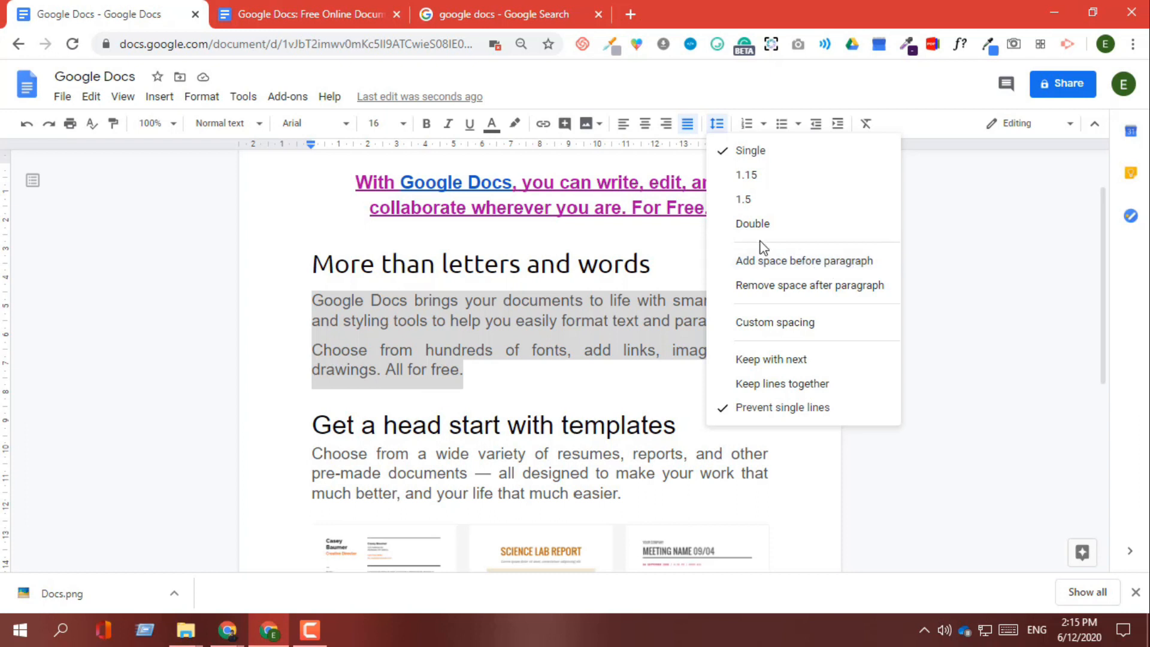
{"action": "left_click", "coordinate": [409, 330]}
- Turn the two paragraphs below "More than letters and words" into a numbered list with Roman numerals
{"action": "left_click_drag", "start_coordinate": [479, 372], "coordinate": [312, 302]}
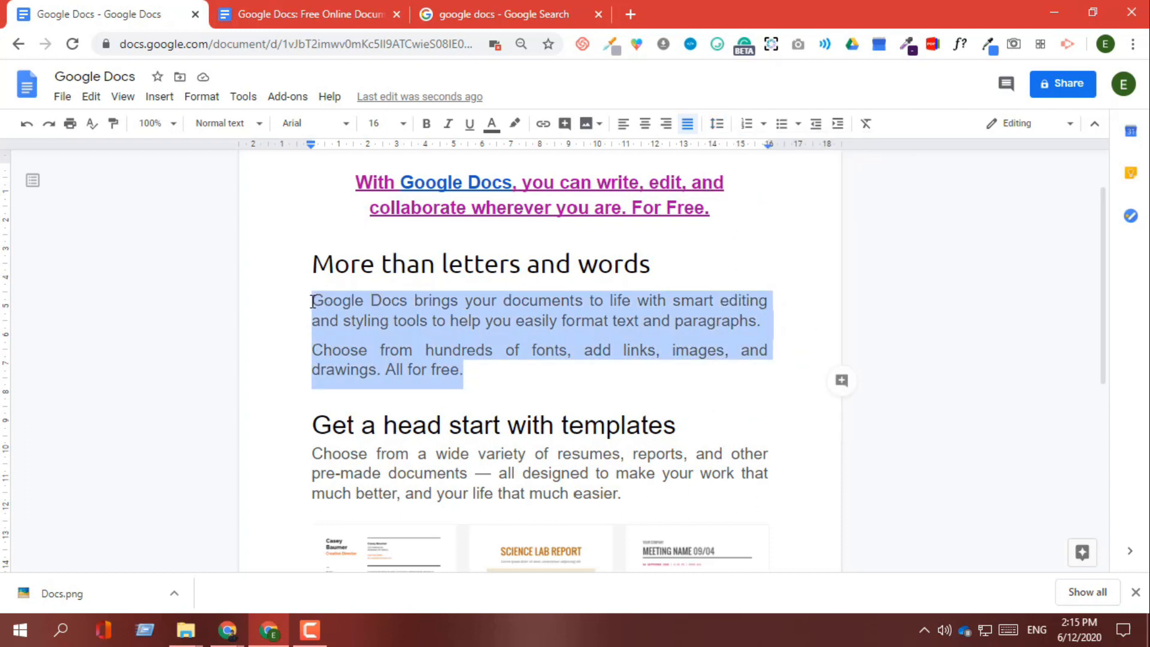
{"action": "left_click", "coordinate": [749, 126]}
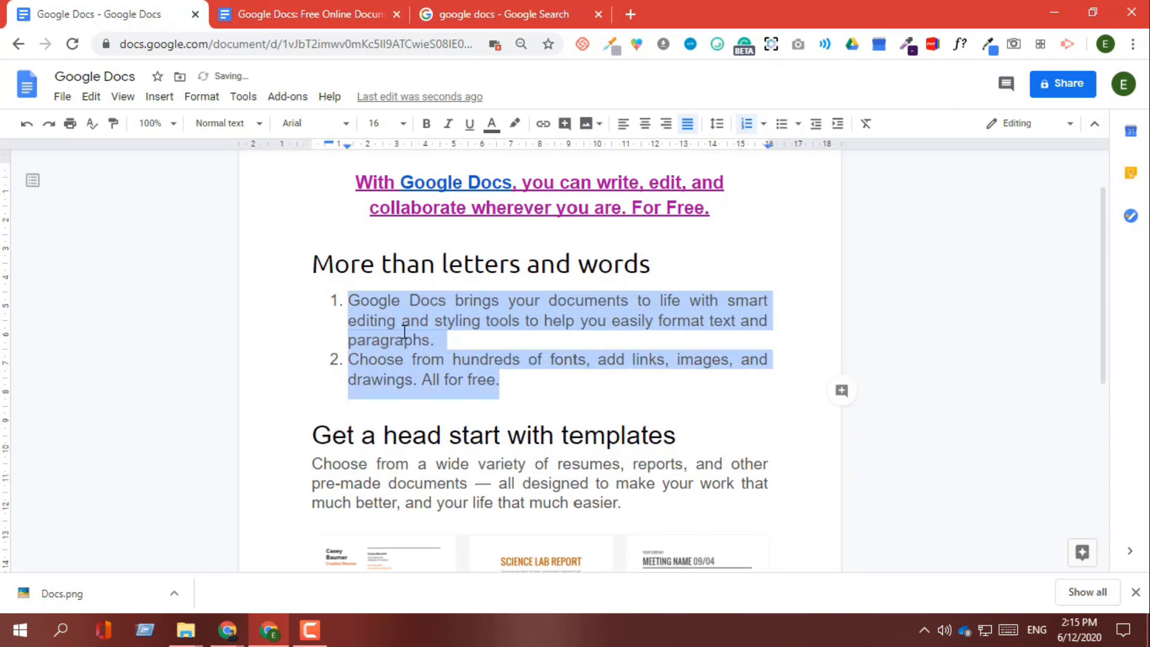
{"action": "left_click", "coordinate": [763, 124]}
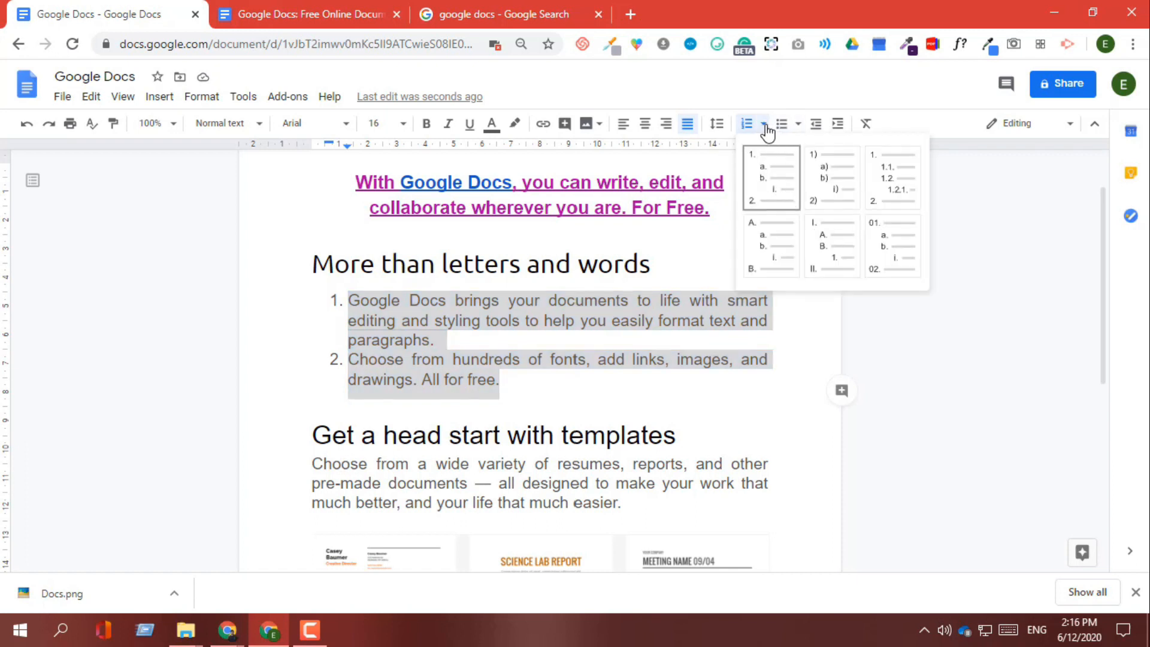
{"action": "left_click", "coordinate": [829, 256]}
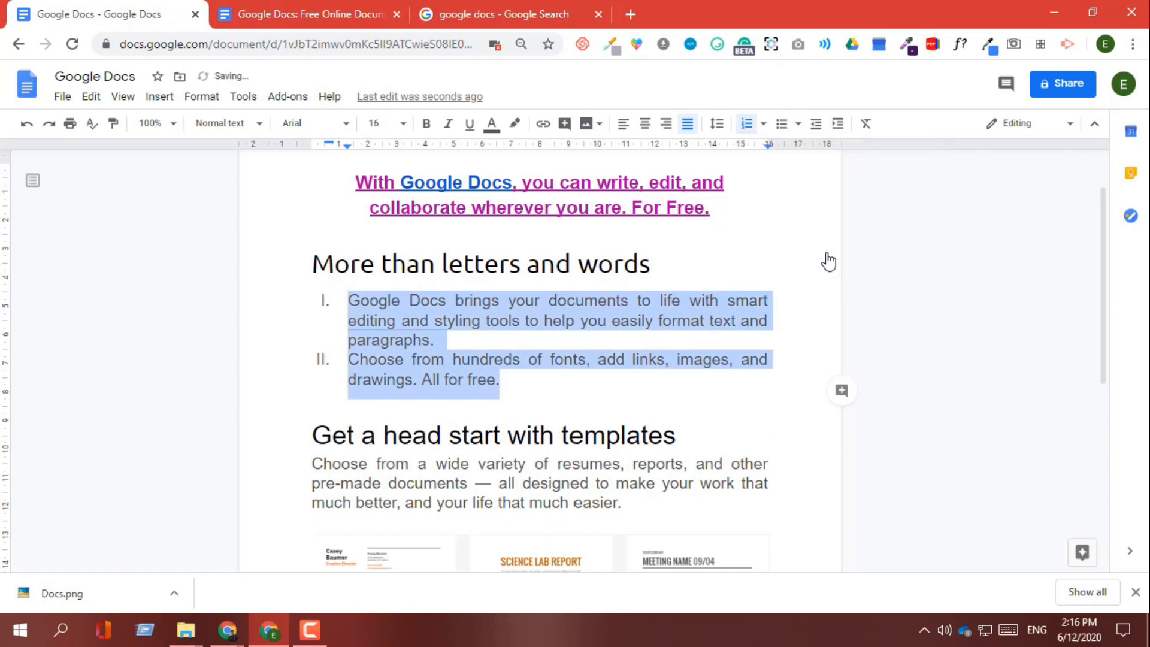
- Switch the list to the 01., 02. numbering style and remove the numbering from both paragraphs
{"action": "left_click", "coordinate": [764, 125]}
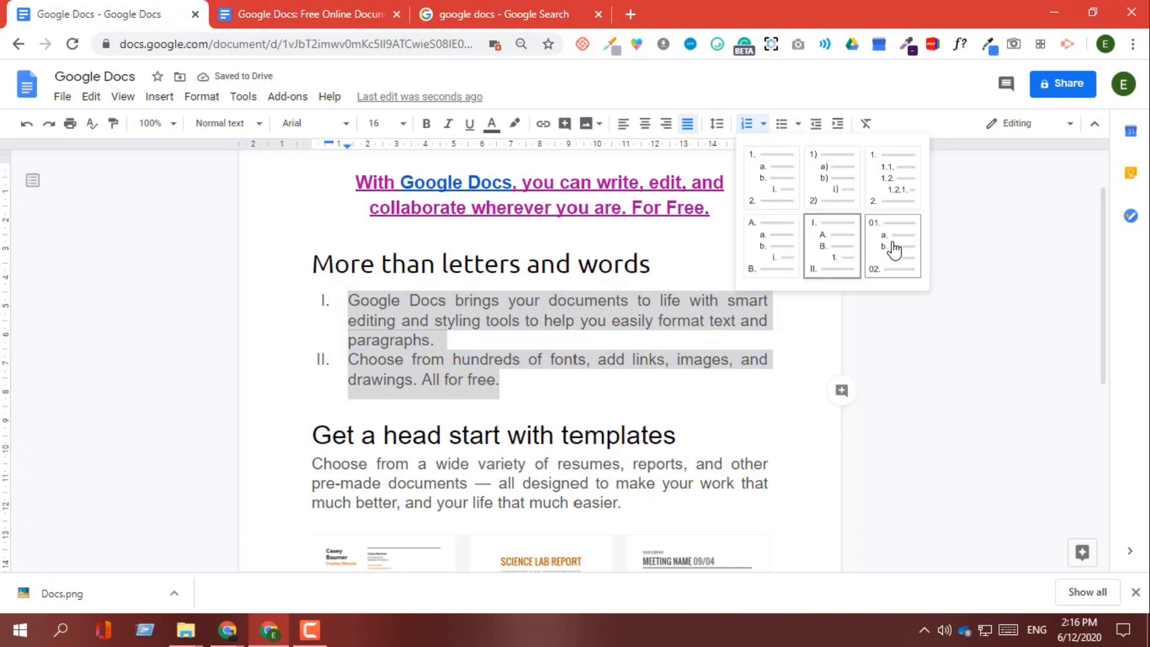
{"action": "left_click", "coordinate": [893, 248]}
{"action": "left_click", "coordinate": [763, 125]}
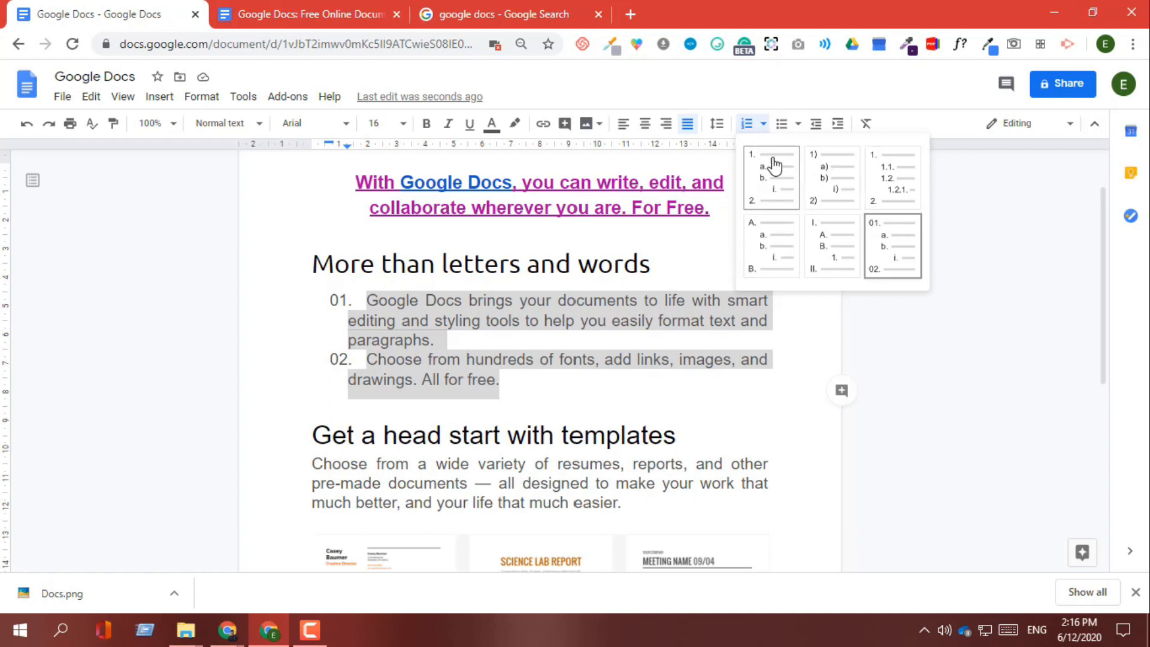
{"action": "left_click", "coordinate": [754, 129]}
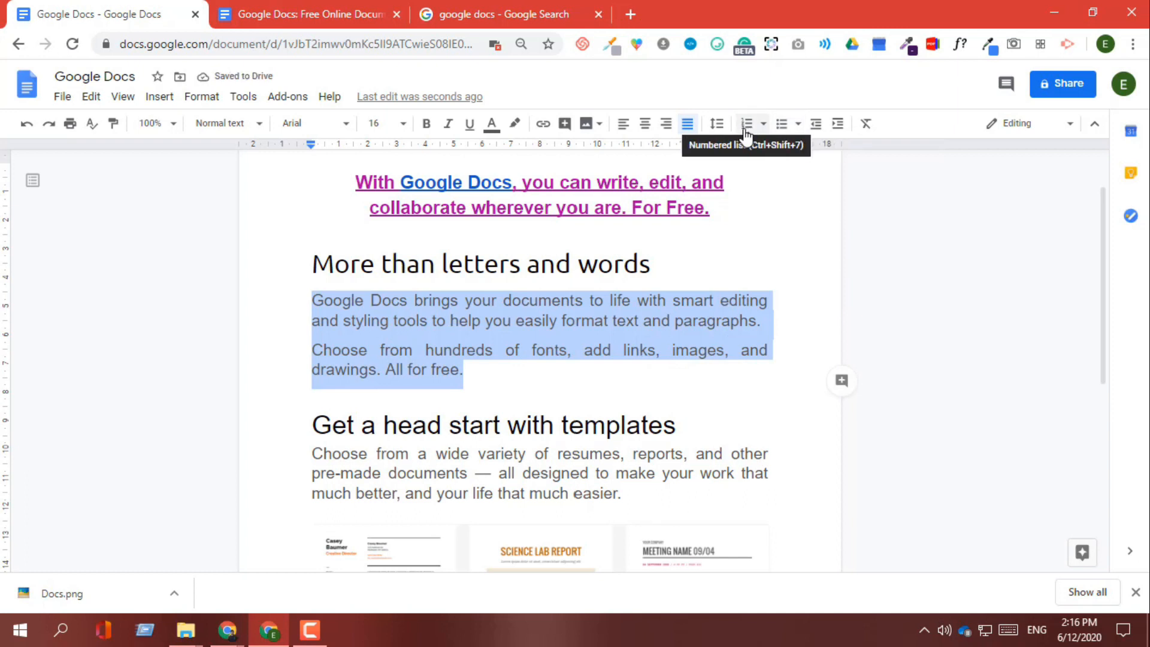
- Try a bulleted list with star bullets on the two paragraphs and remove the bullets again
{"action": "left_click", "coordinate": [781, 126]}
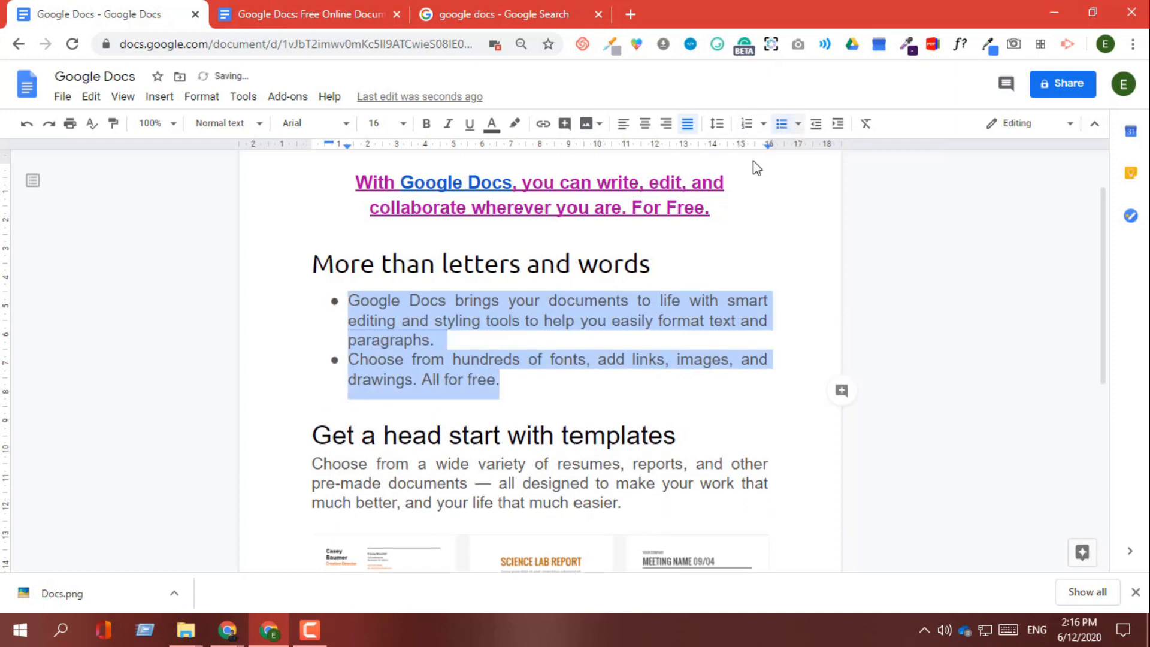
{"action": "left_click", "coordinate": [798, 124]}
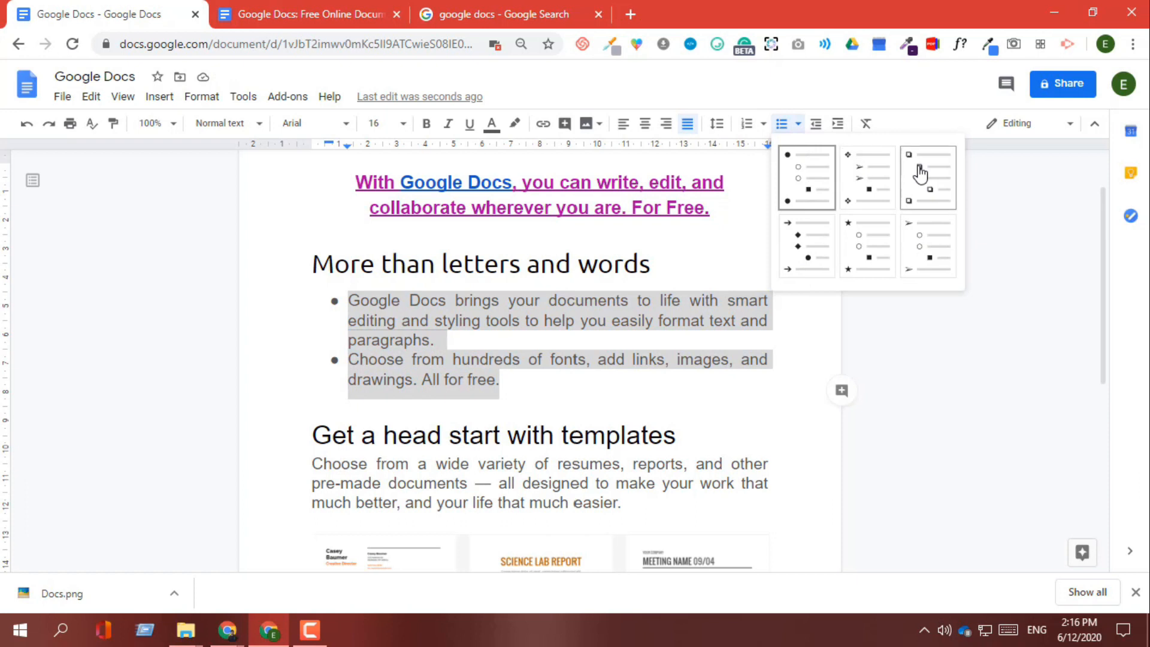
{"action": "left_click", "coordinate": [869, 252]}
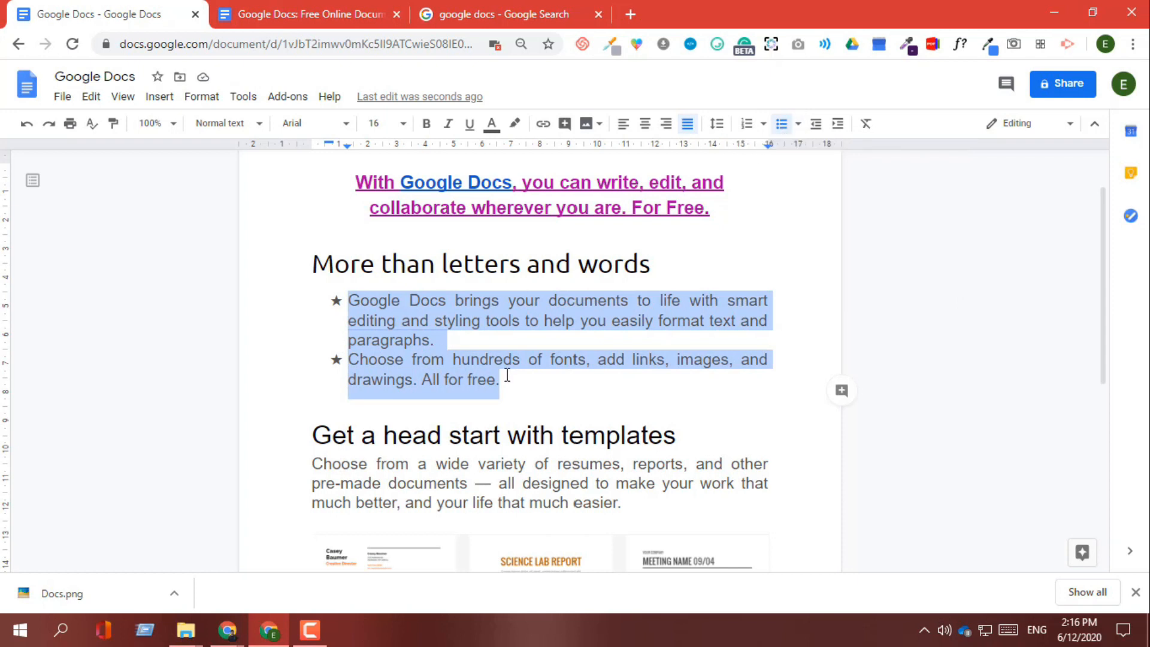
{"action": "left_click", "coordinate": [783, 126]}
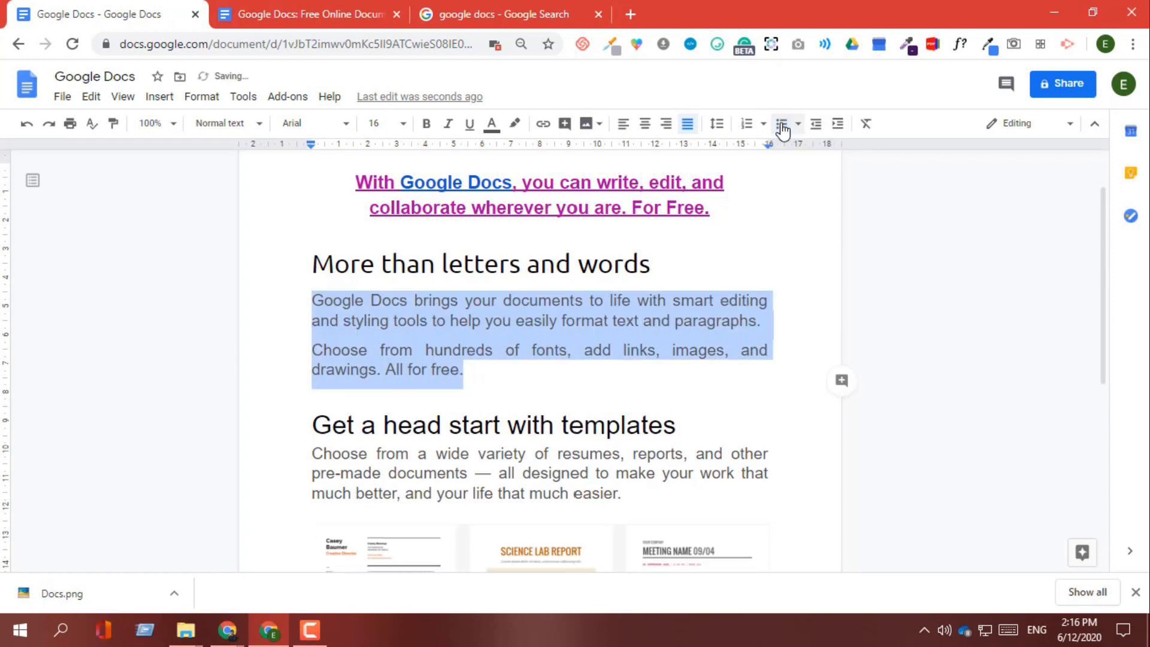
- Increase the indent of the two paragraphs below "More than letters and words" by one level and decrease it again
{"action": "left_click", "coordinate": [614, 369]}
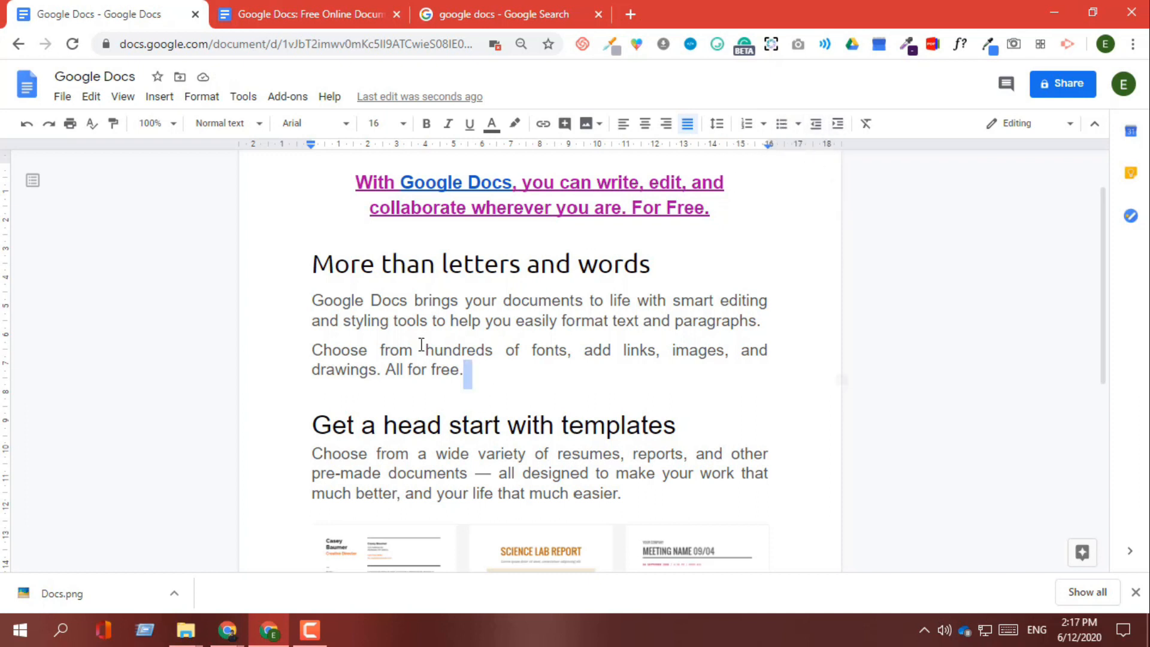
{"action": "left_click", "coordinate": [305, 300], "text": "shift"}
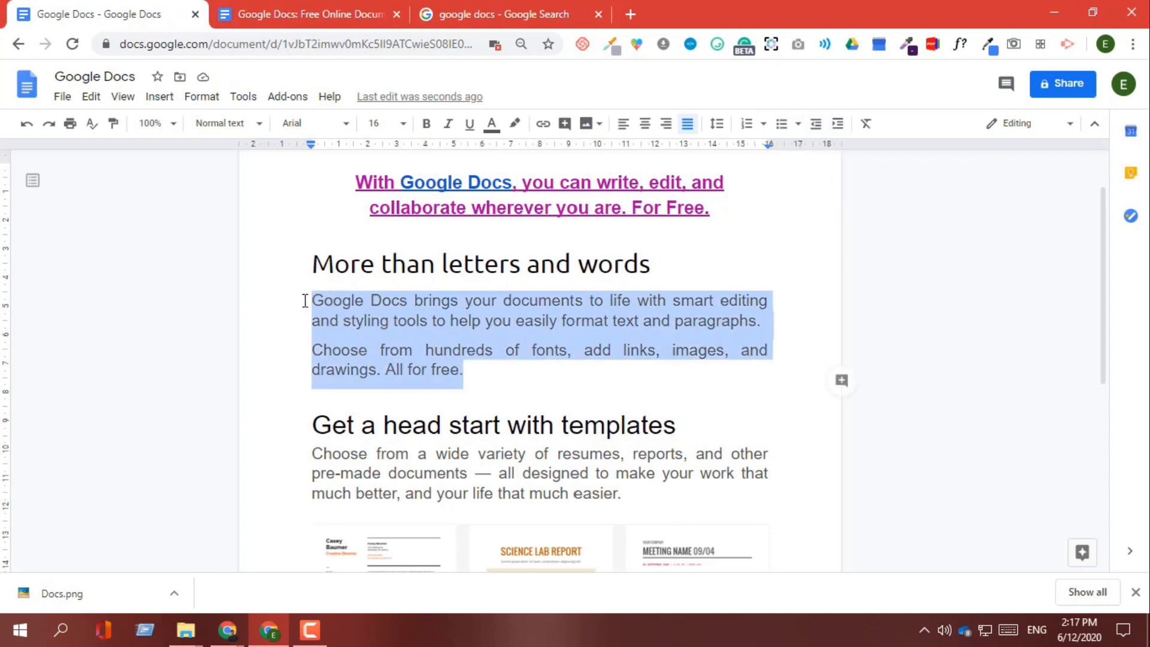
{"action": "left_click", "coordinate": [838, 124]}
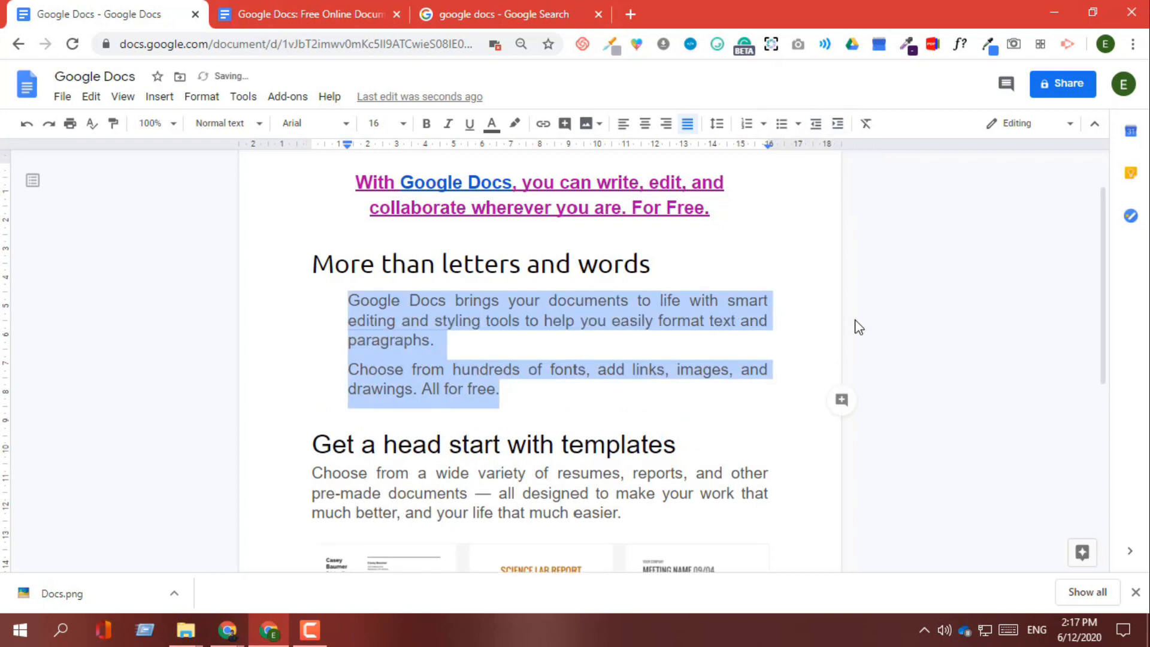
{"action": "left_click", "coordinate": [817, 124]}
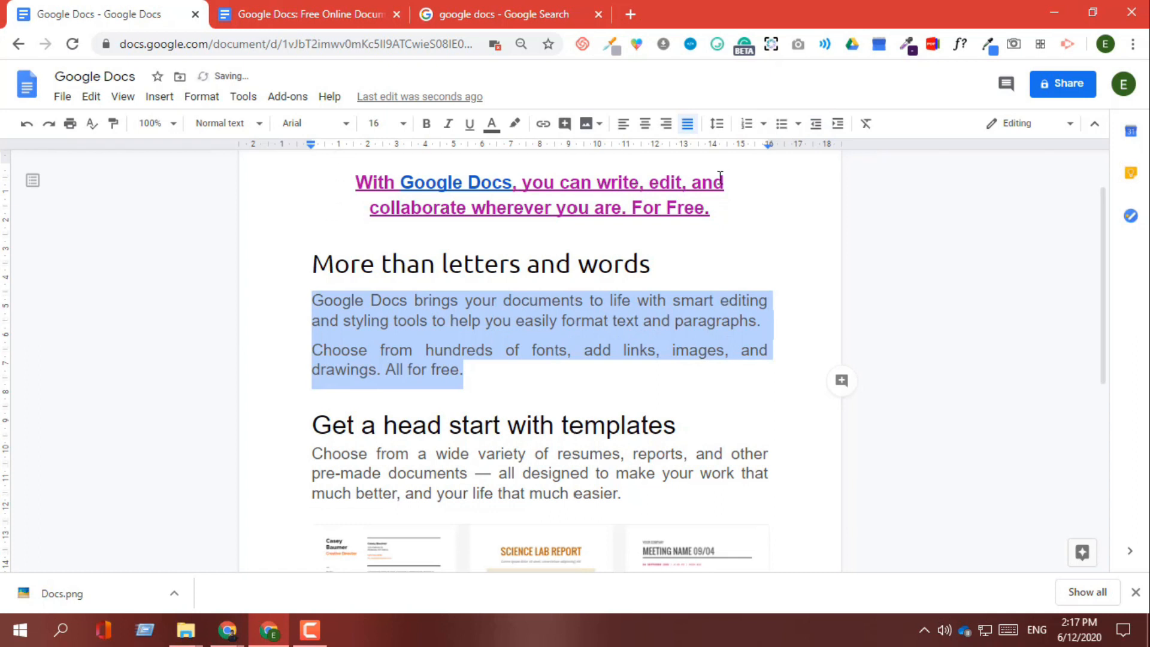
{"action": "scroll", "coordinate": [833, 278], "scroll_direction": "down", "scroll_amount": 5}
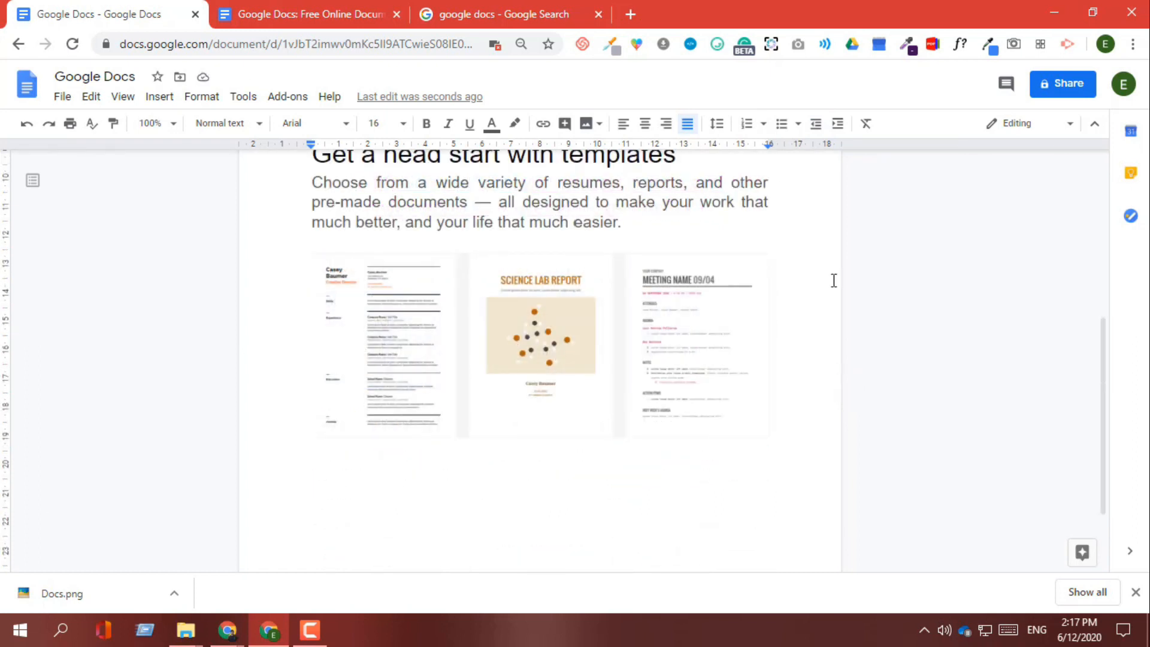
{"action": "left_click_drag", "start_coordinate": [1106, 367], "coordinate": [1101, 188]}
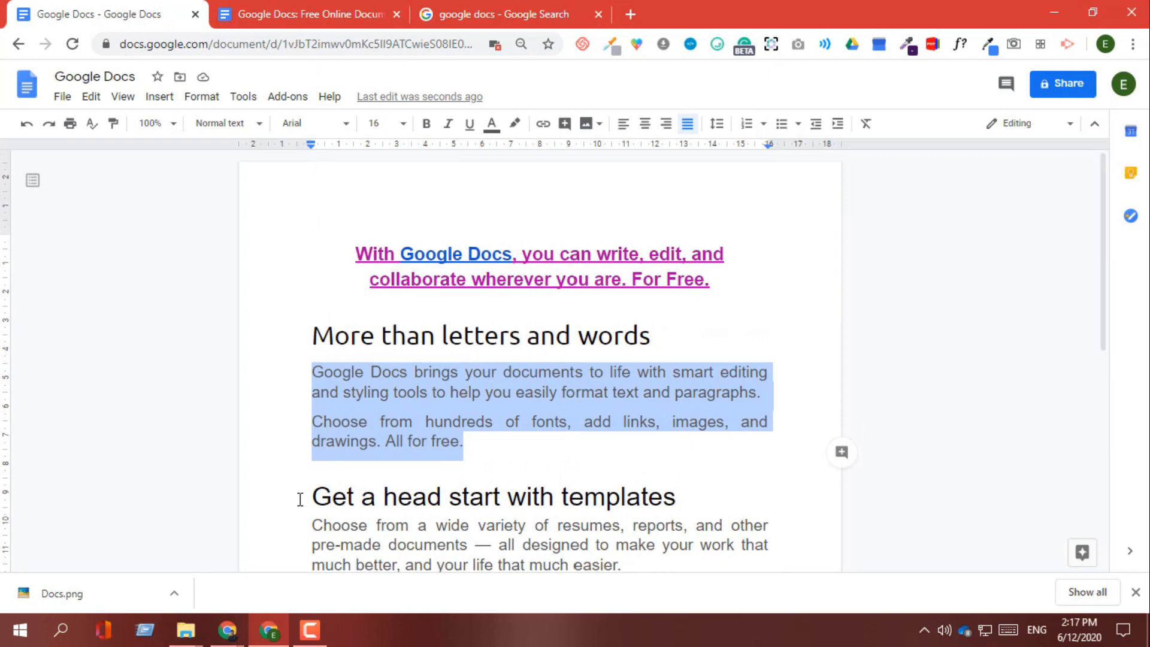